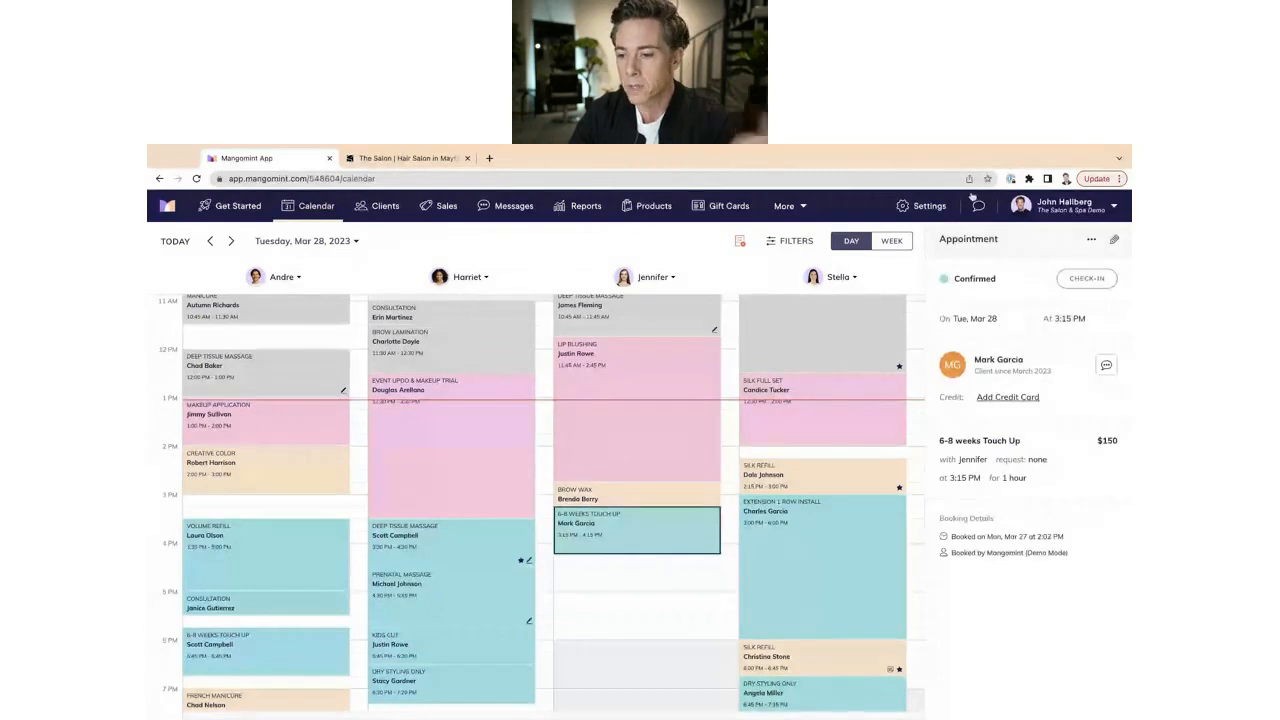
Deselect the 3:15 PM touch-up appointment to show the Mar 28 day calendar and its 3 waitlist entries.
click(621, 561)
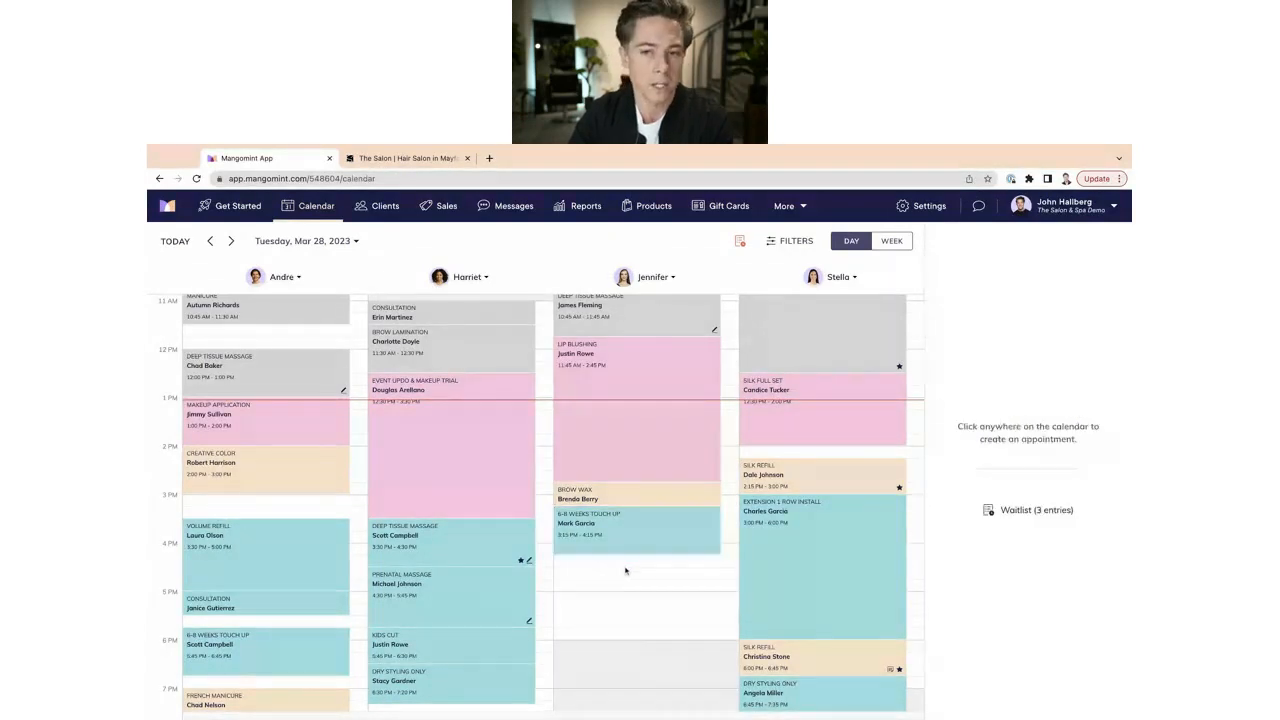
click(1010, 513)
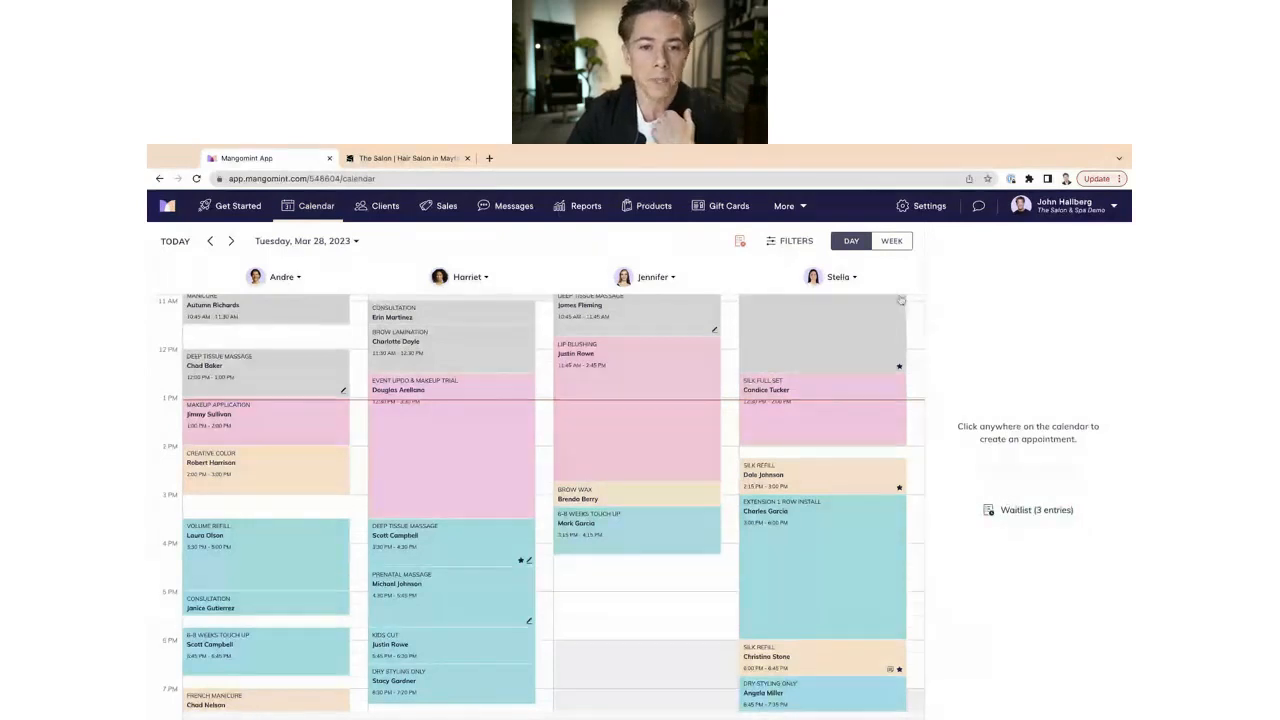
click(923, 206)
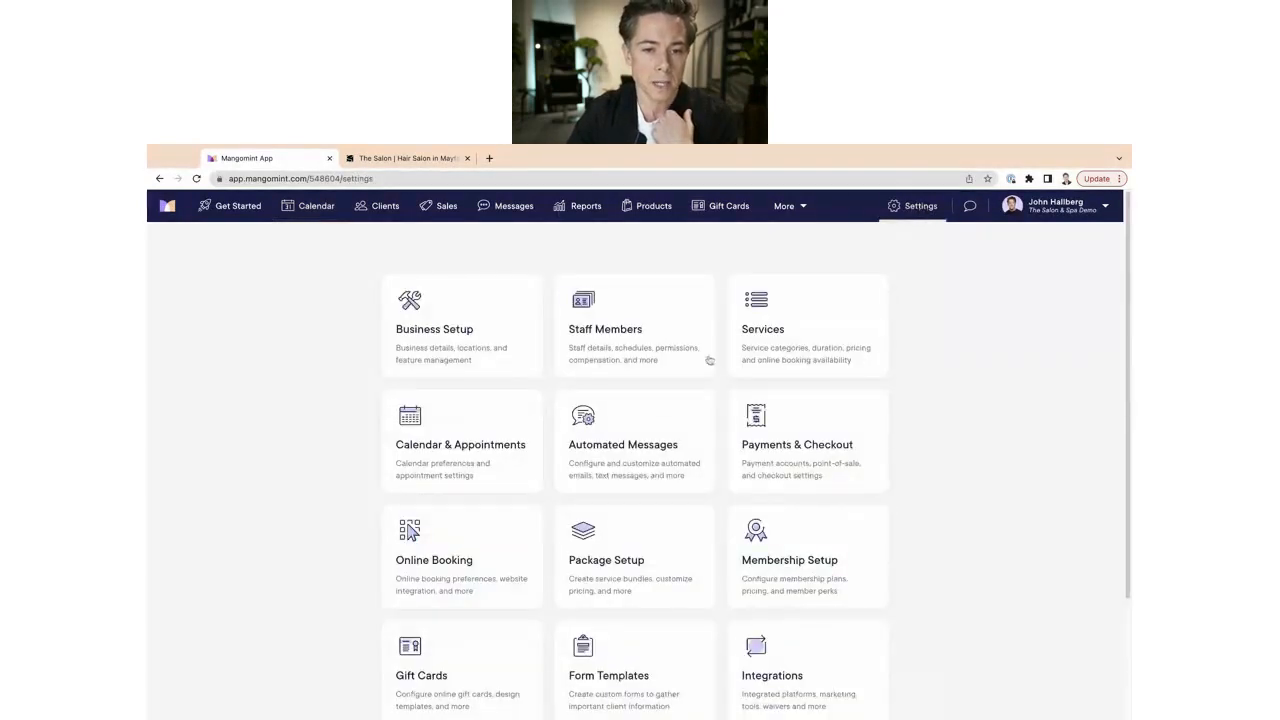
click(447, 321)
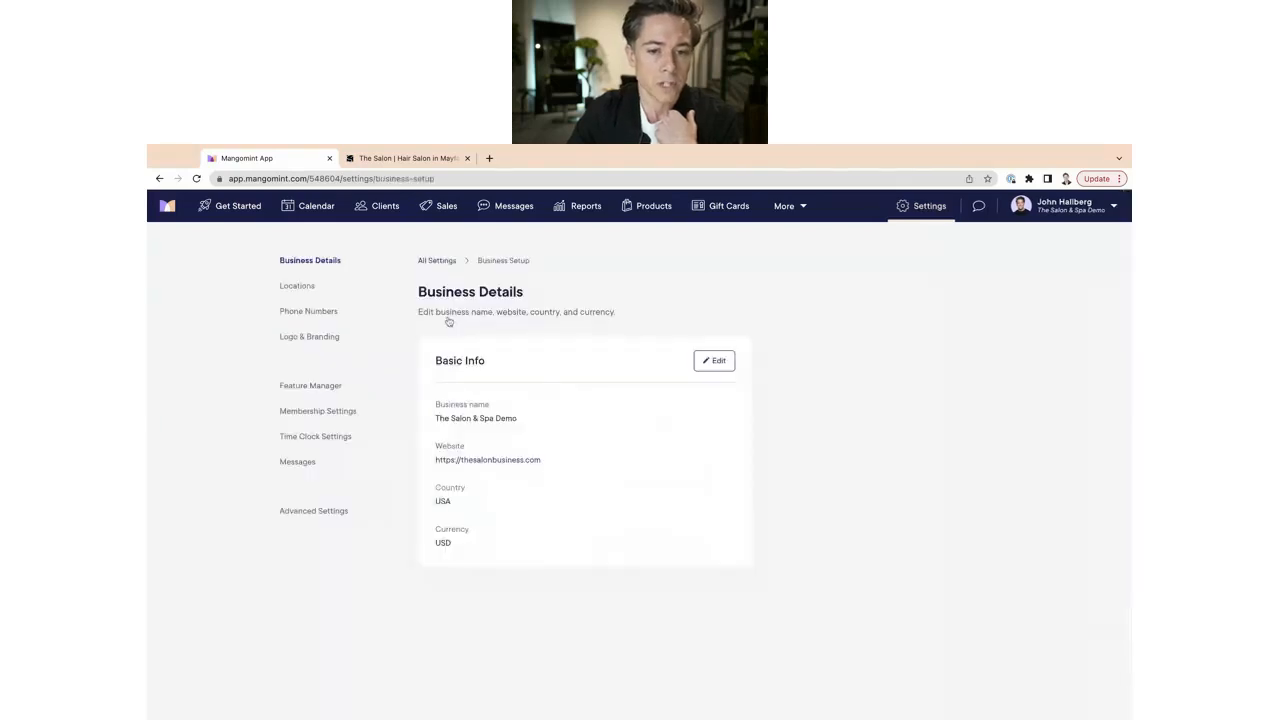
click(292, 387)
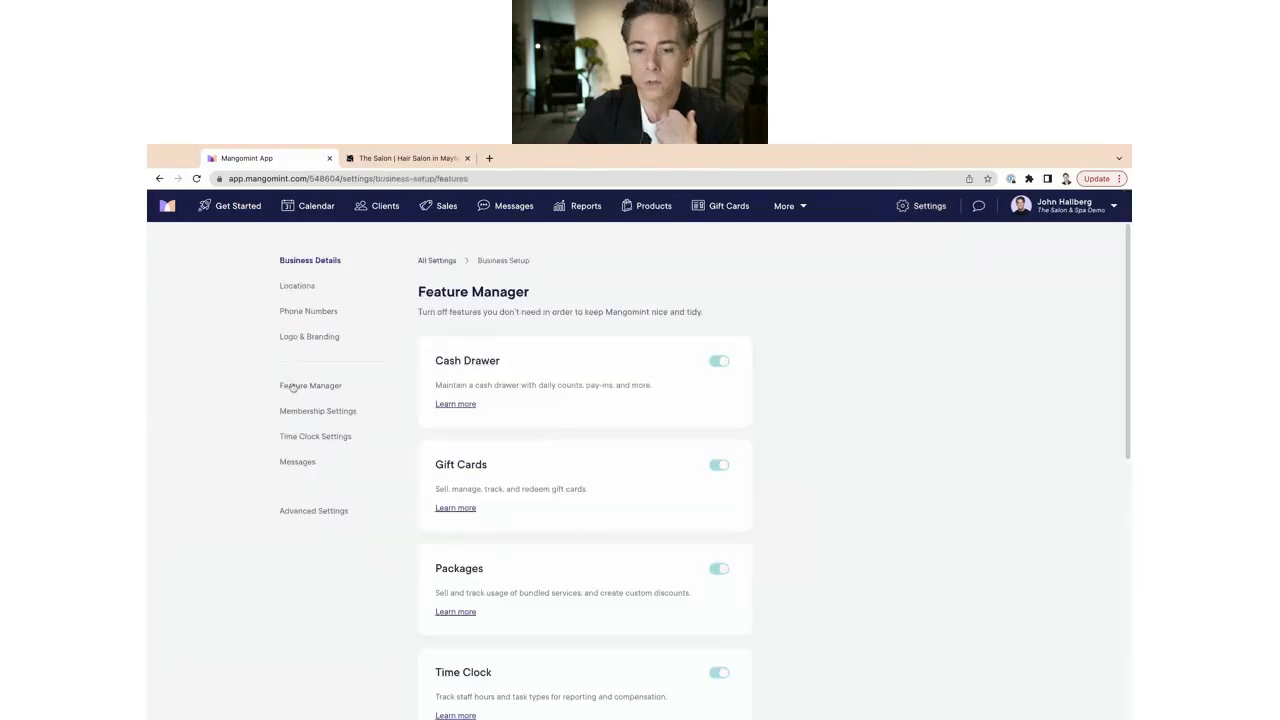
scroll(653, 463, down, 5)
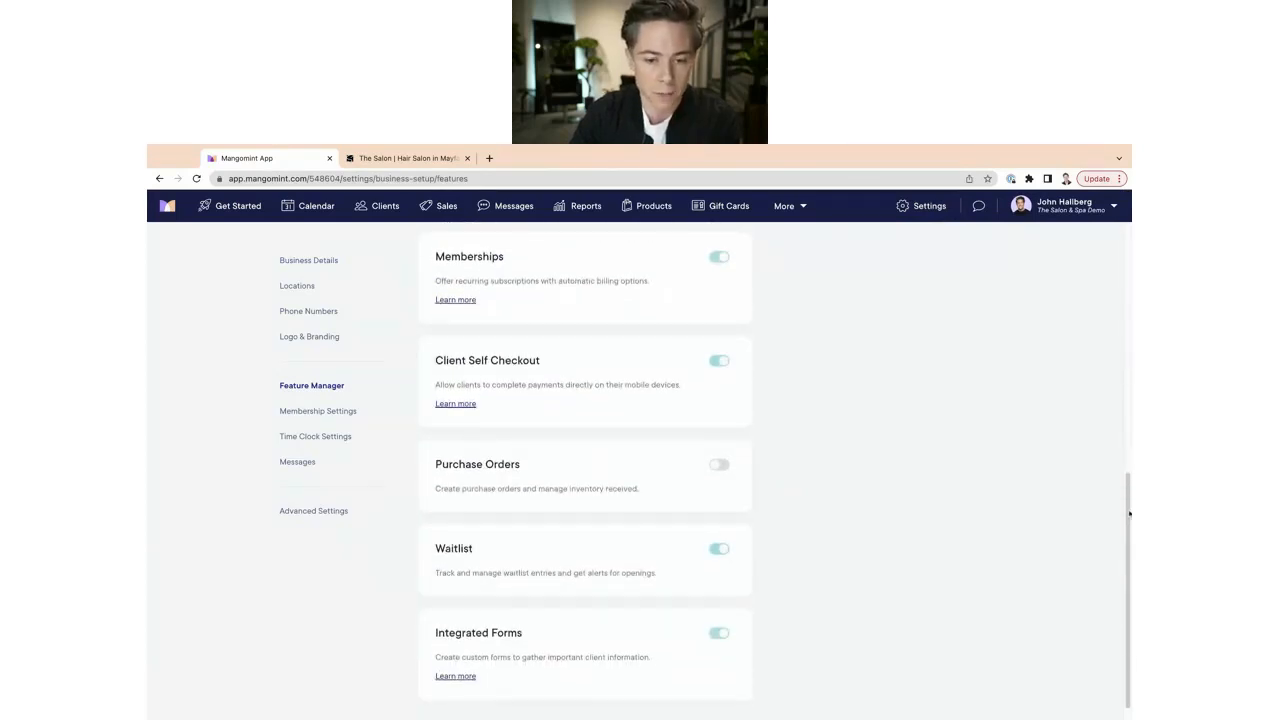
scroll(1128, 503, up, 3)
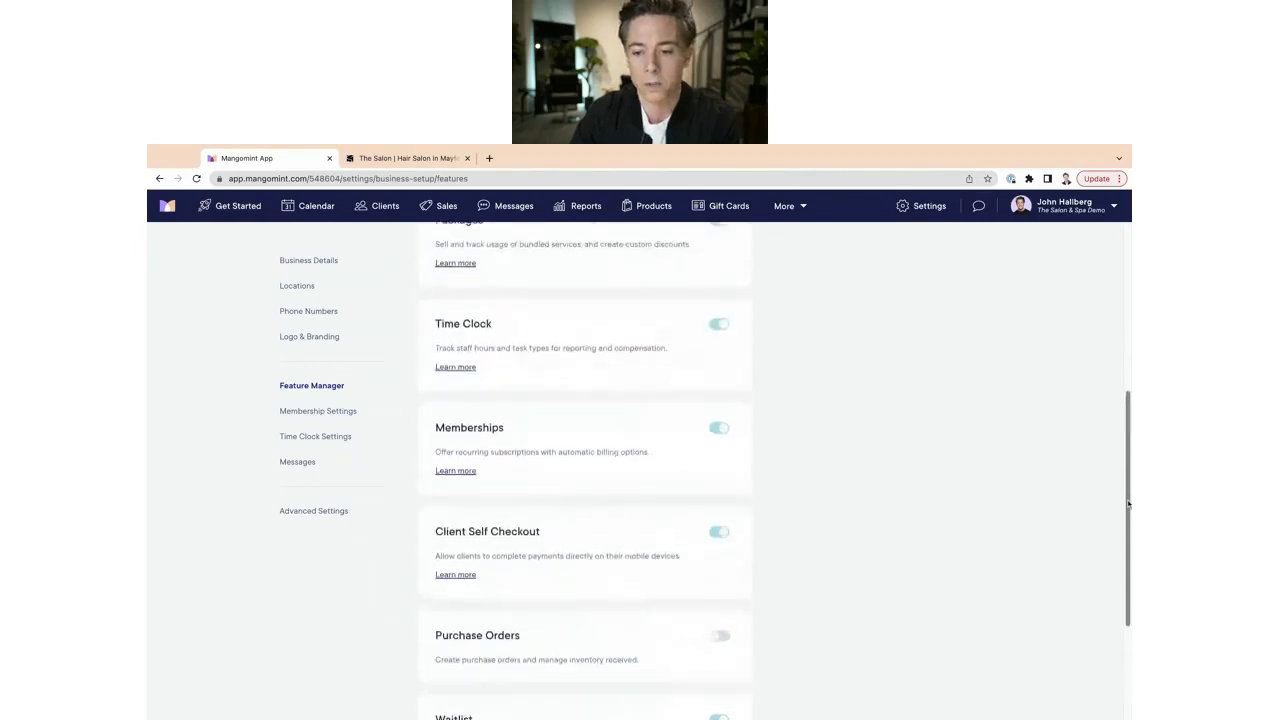
scroll(520, 560, down, 4)
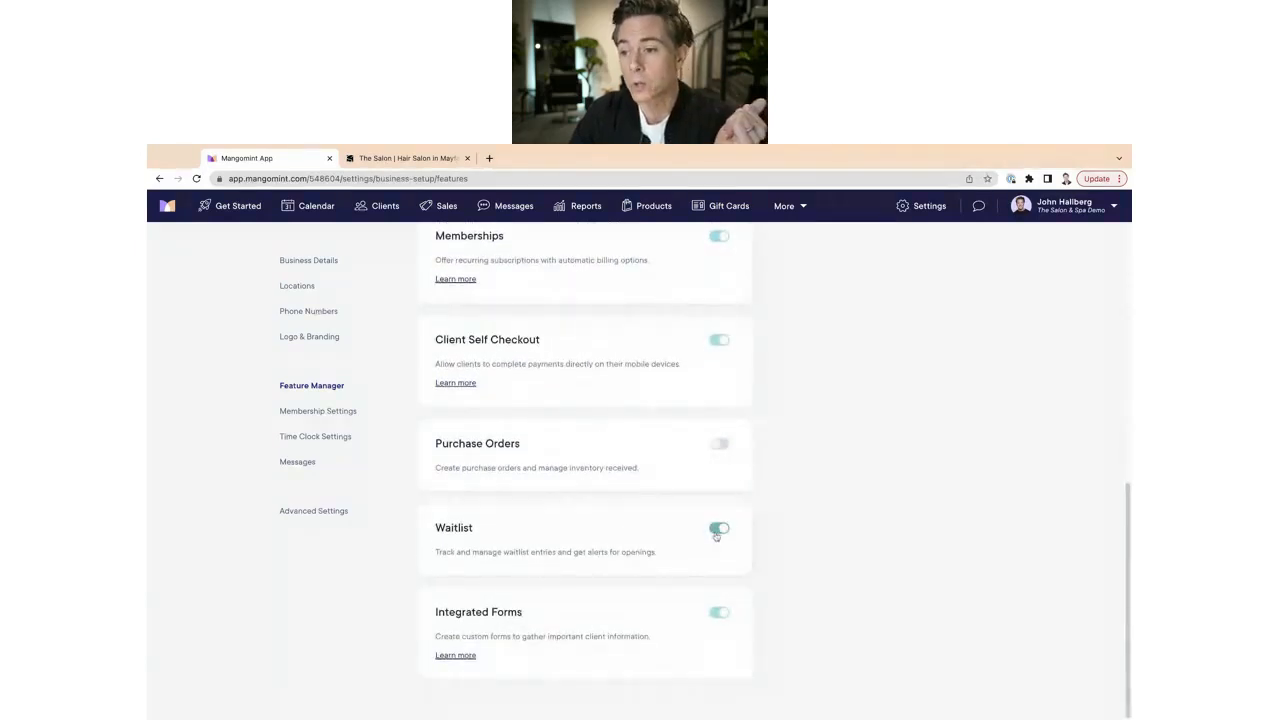
click(329, 209)
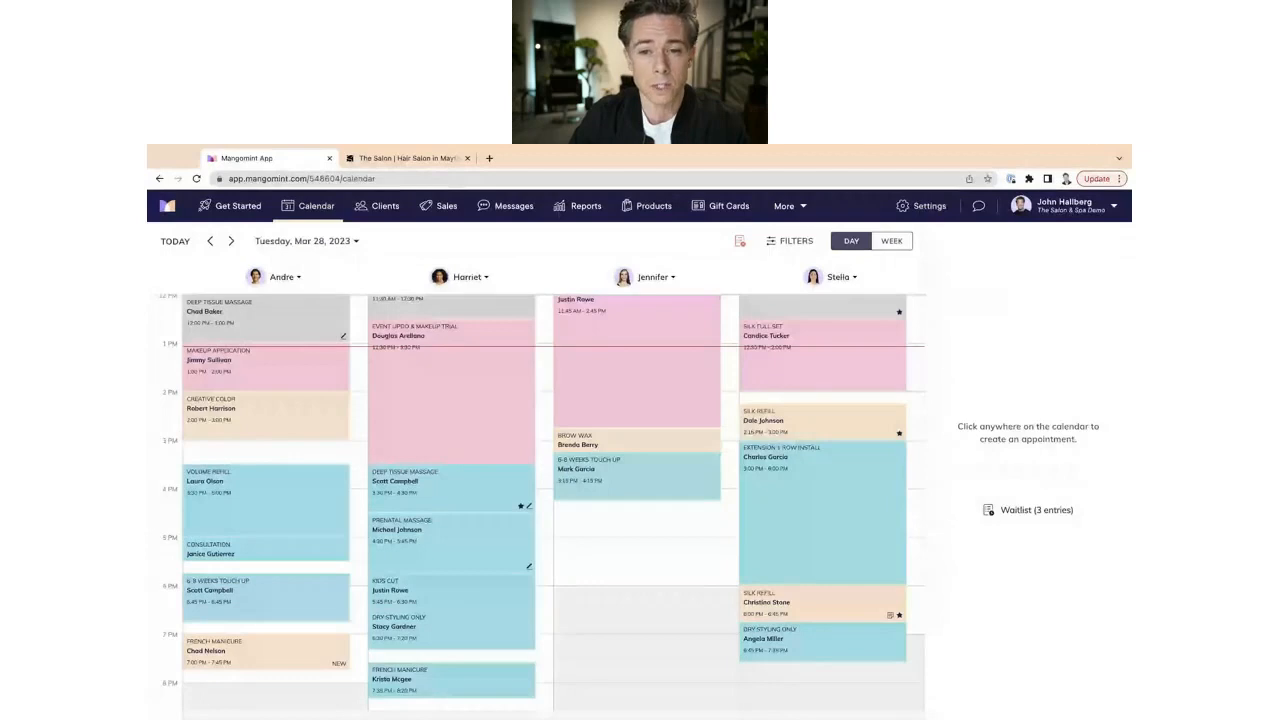
click(920, 205)
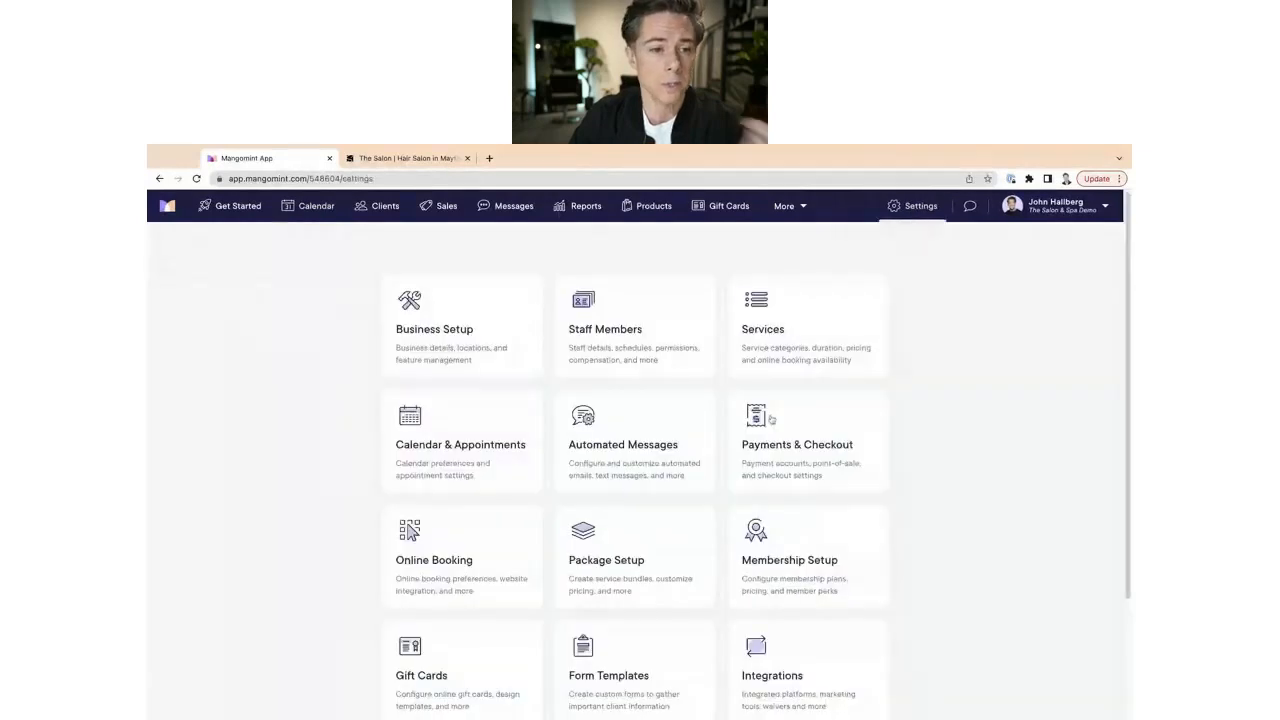
click(599, 314)
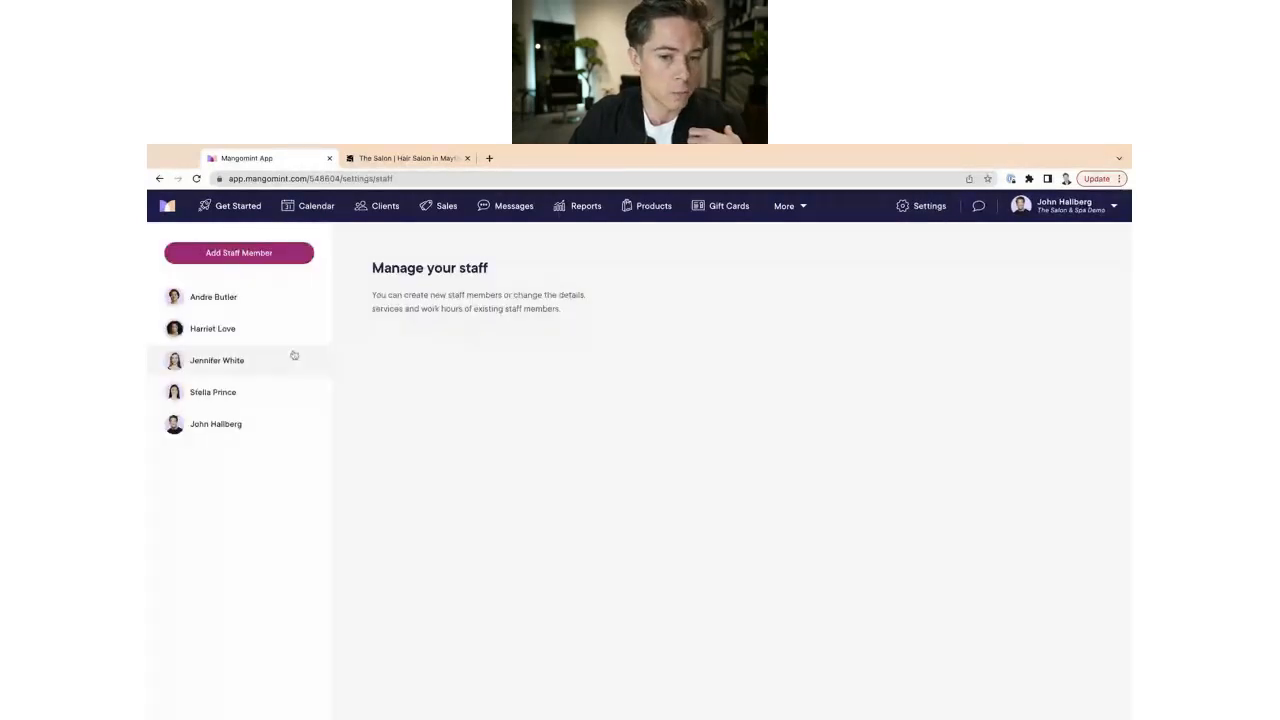
click(205, 327)
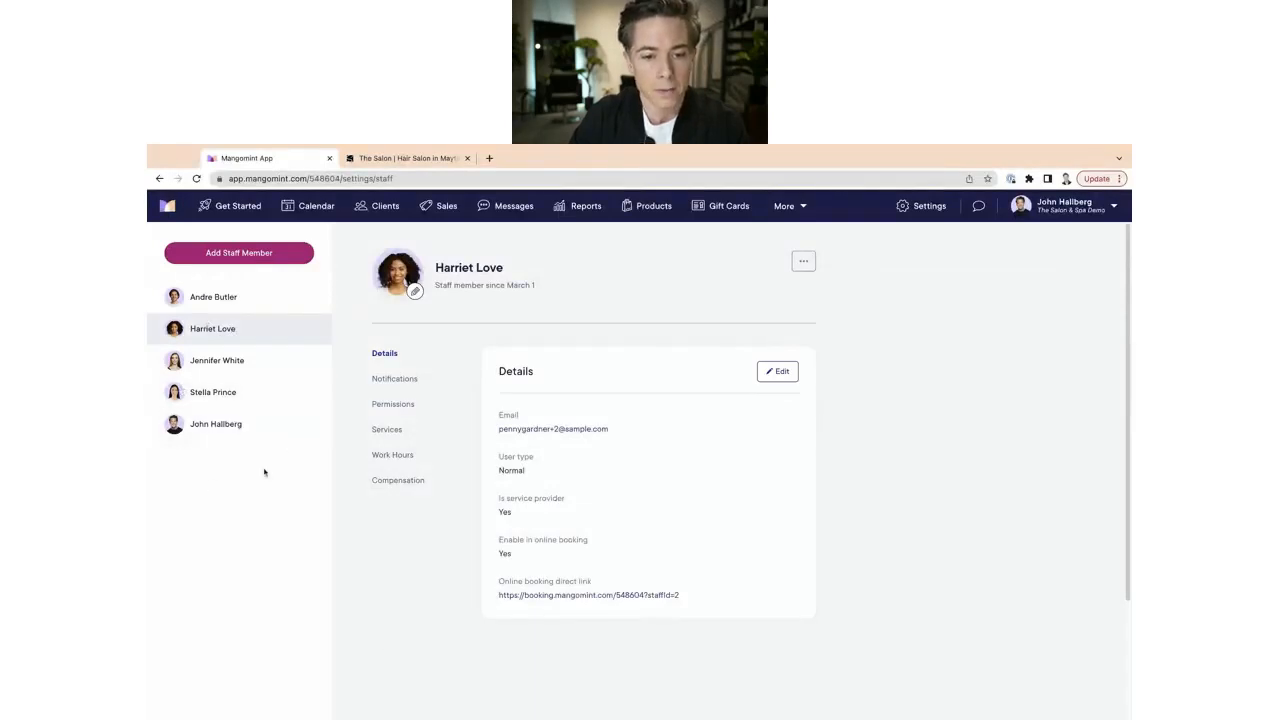
click(393, 403)
scroll(608, 581, down, 4)
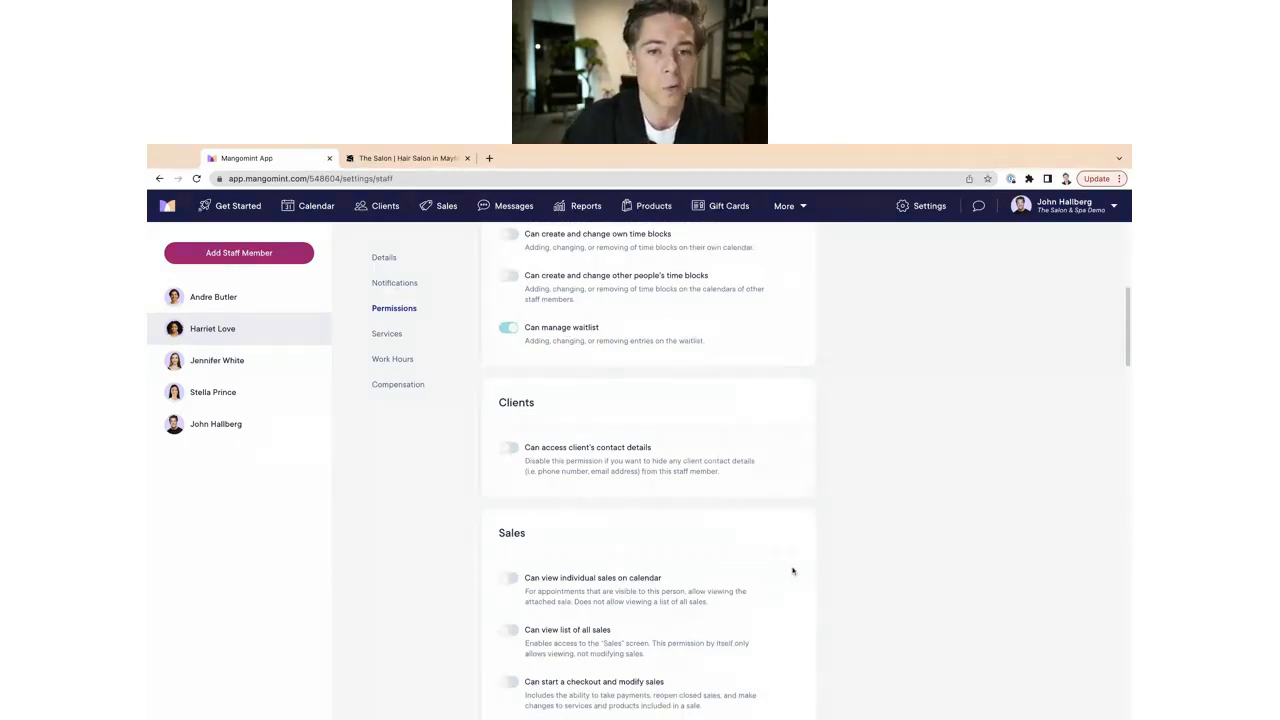
click(316, 206)
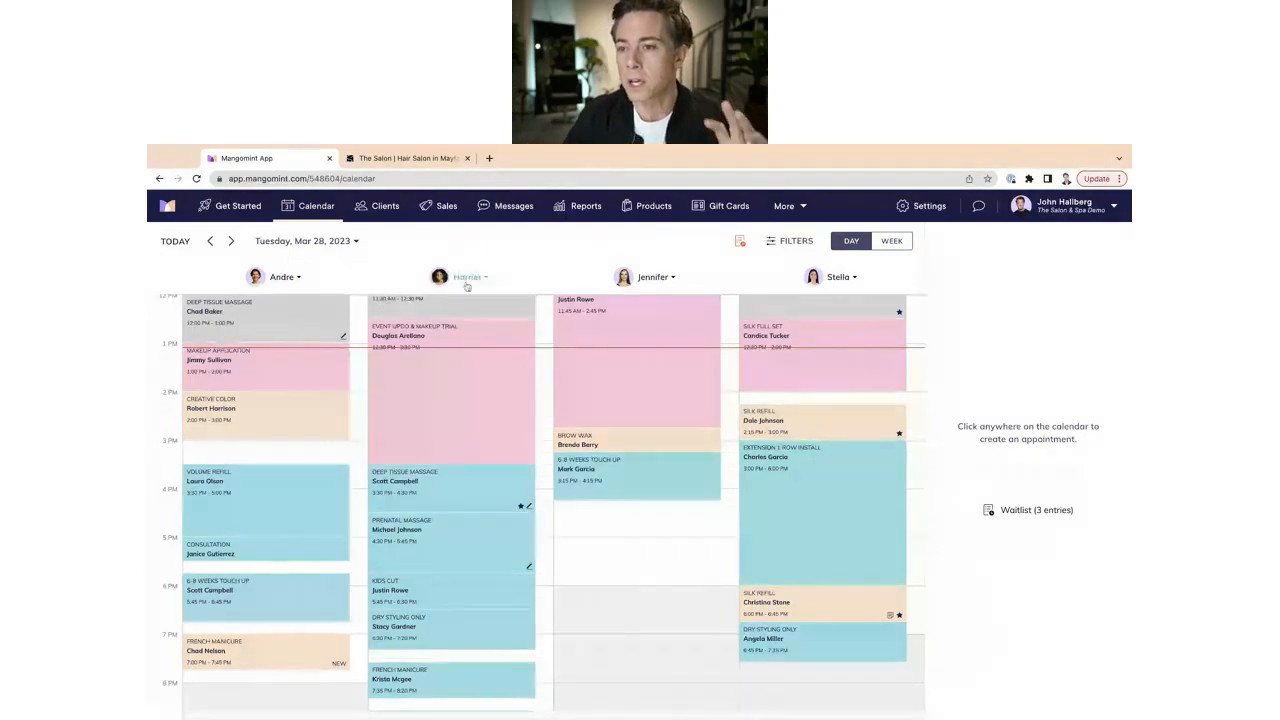
click(917, 208)
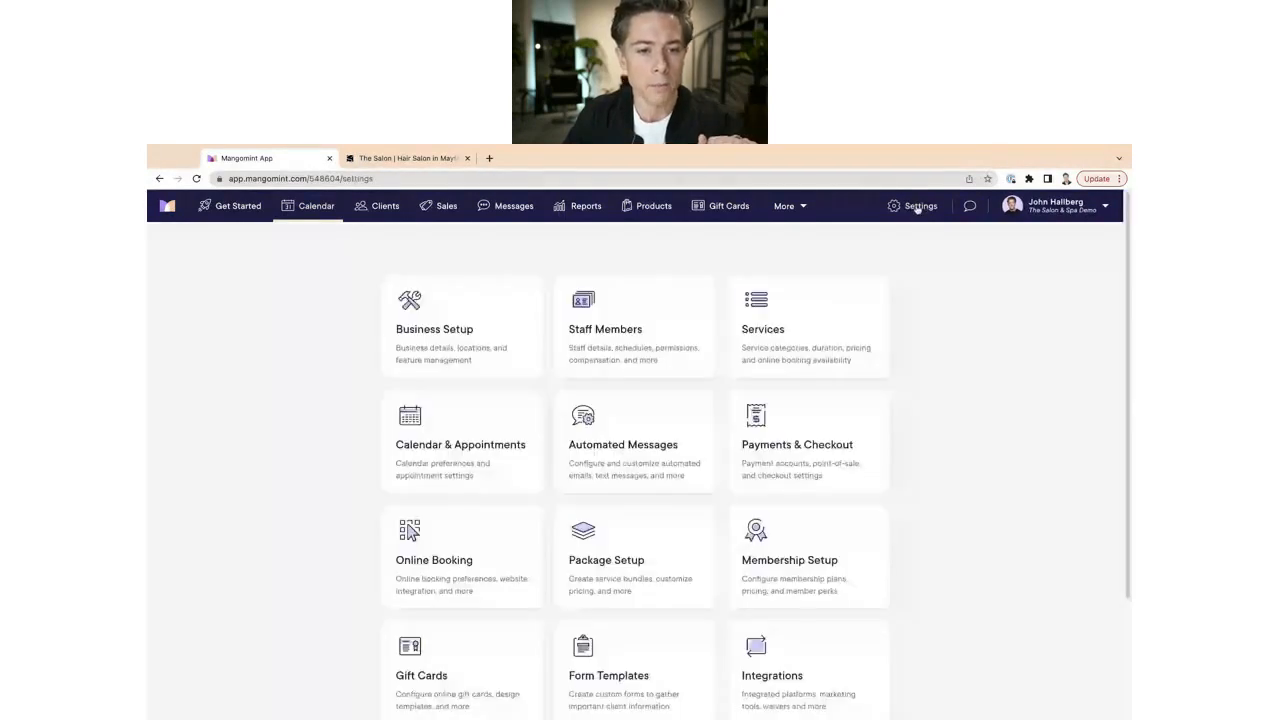
click(462, 557)
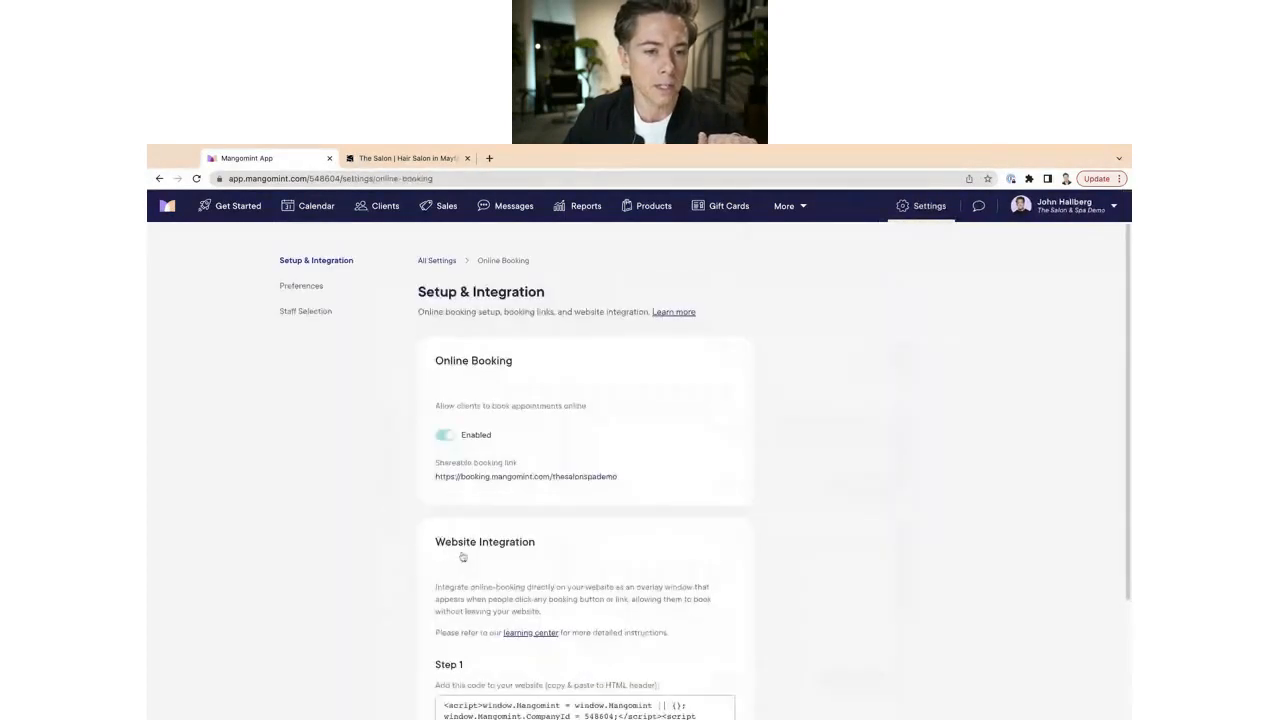
click(314, 289)
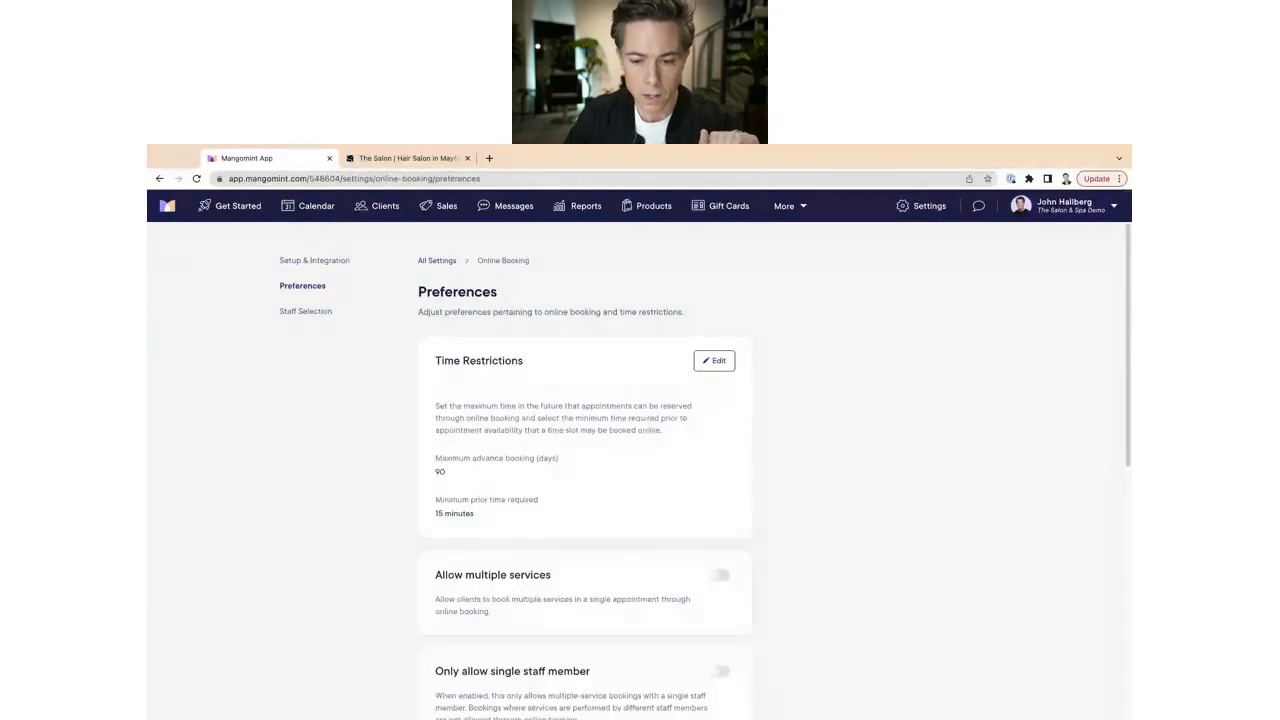
scroll(873, 596, down, 5)
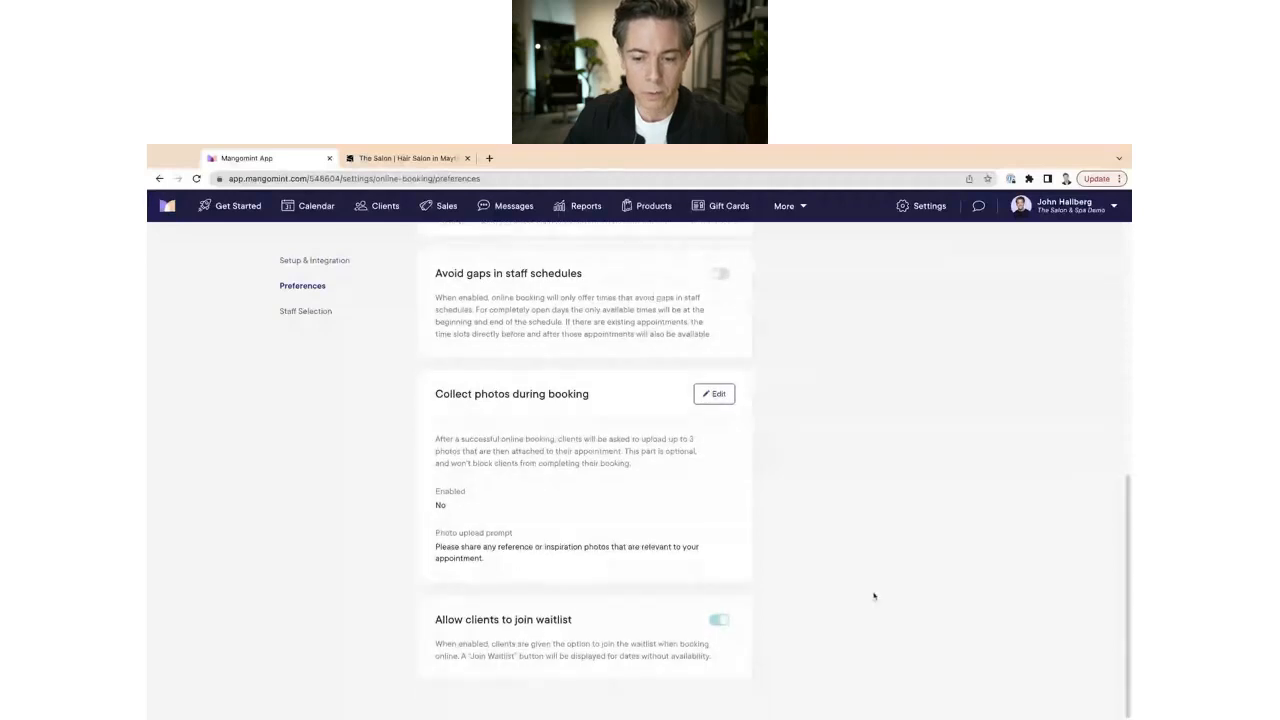
click(720, 621)
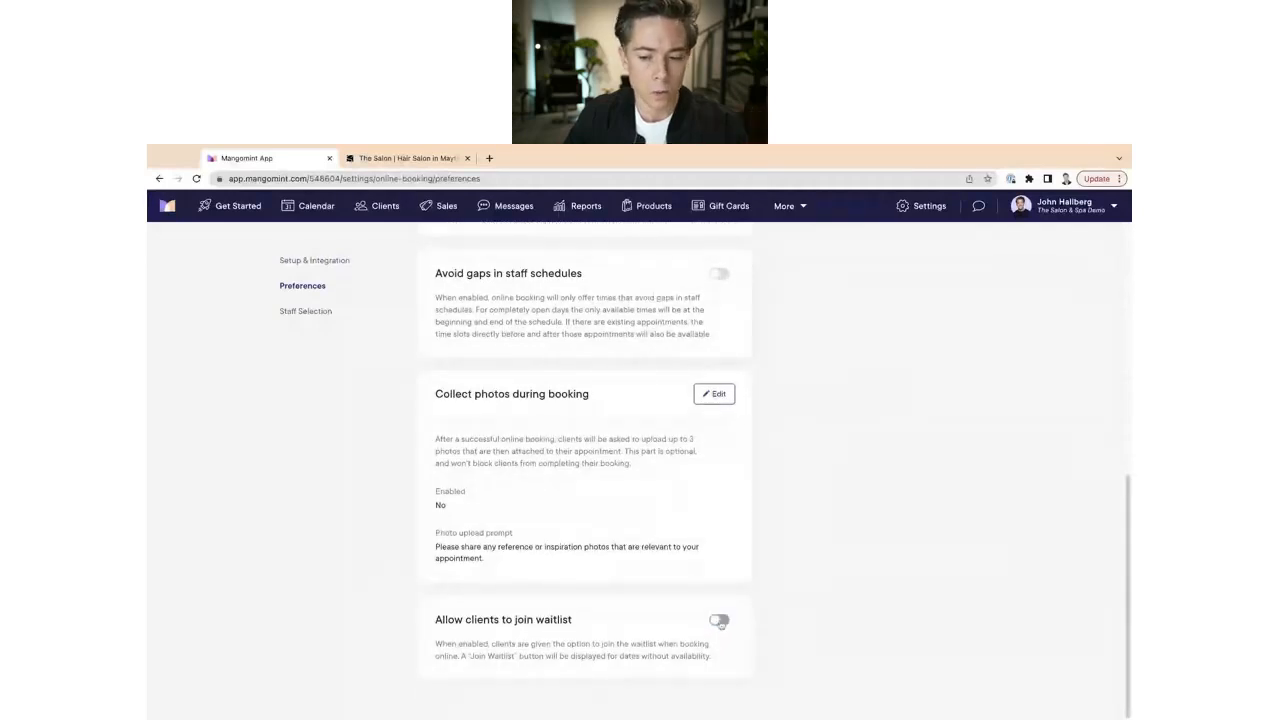
click(720, 621)
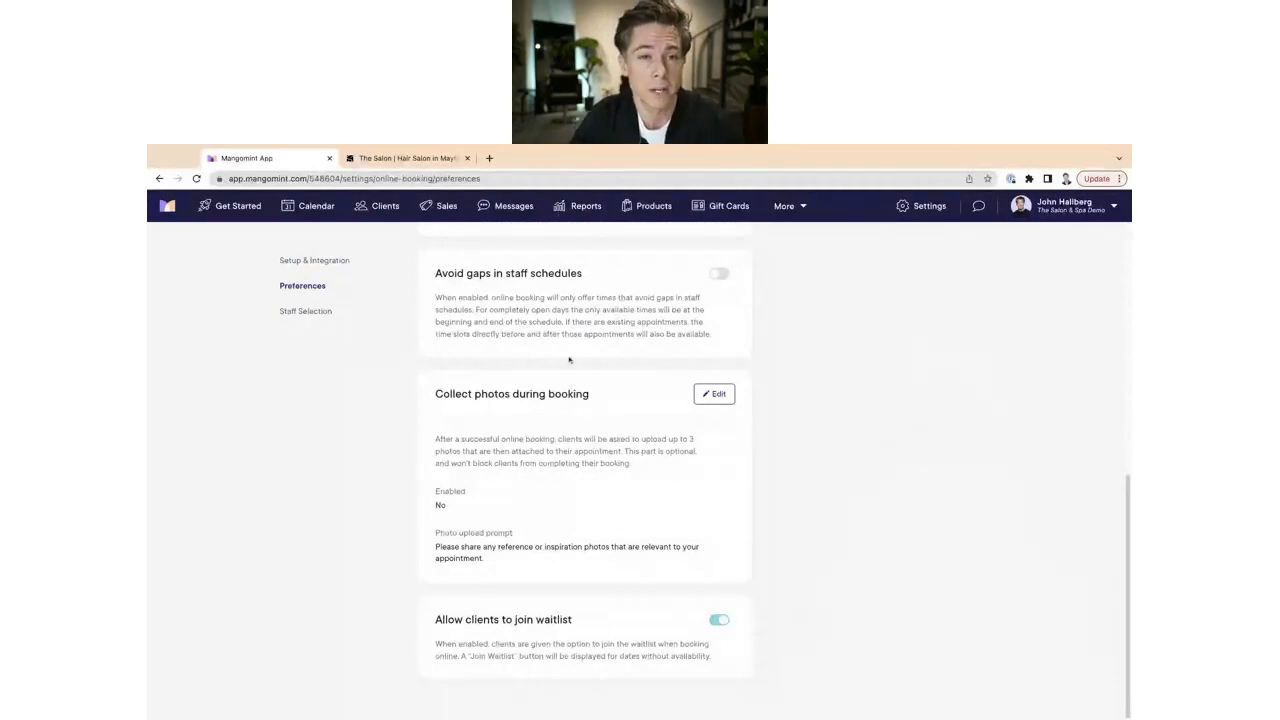
click(316, 207)
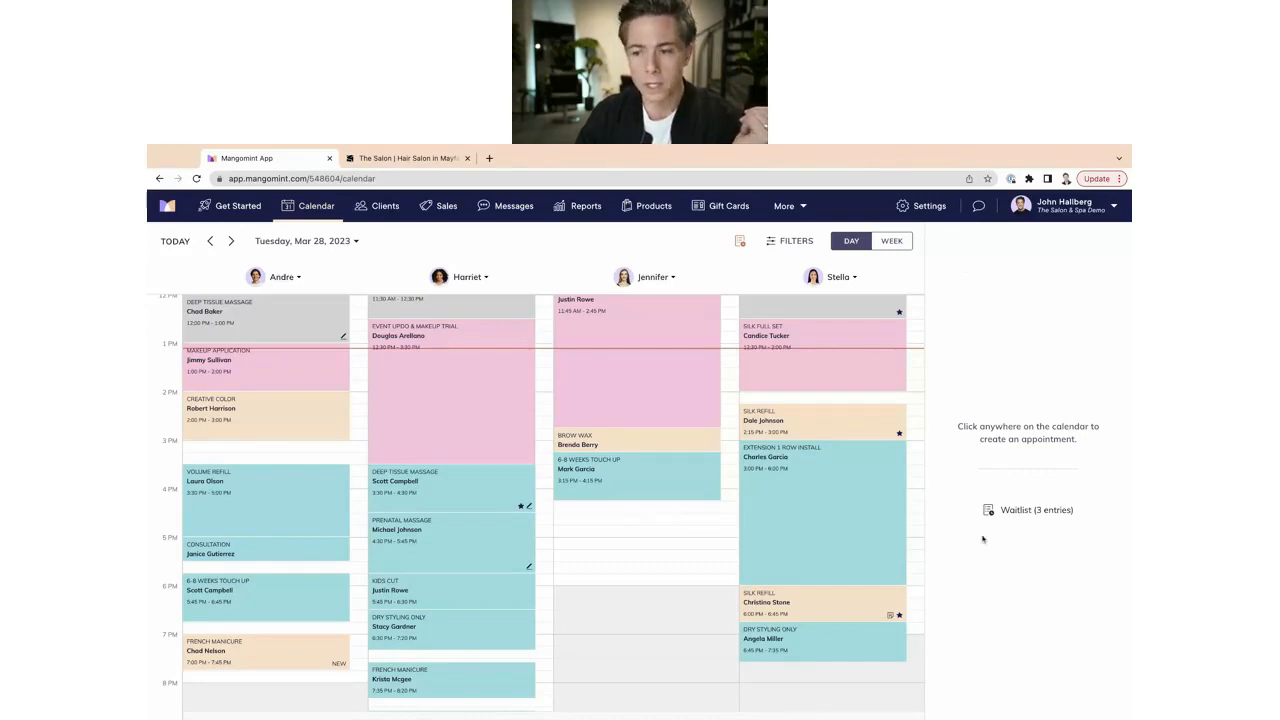
click(1008, 512)
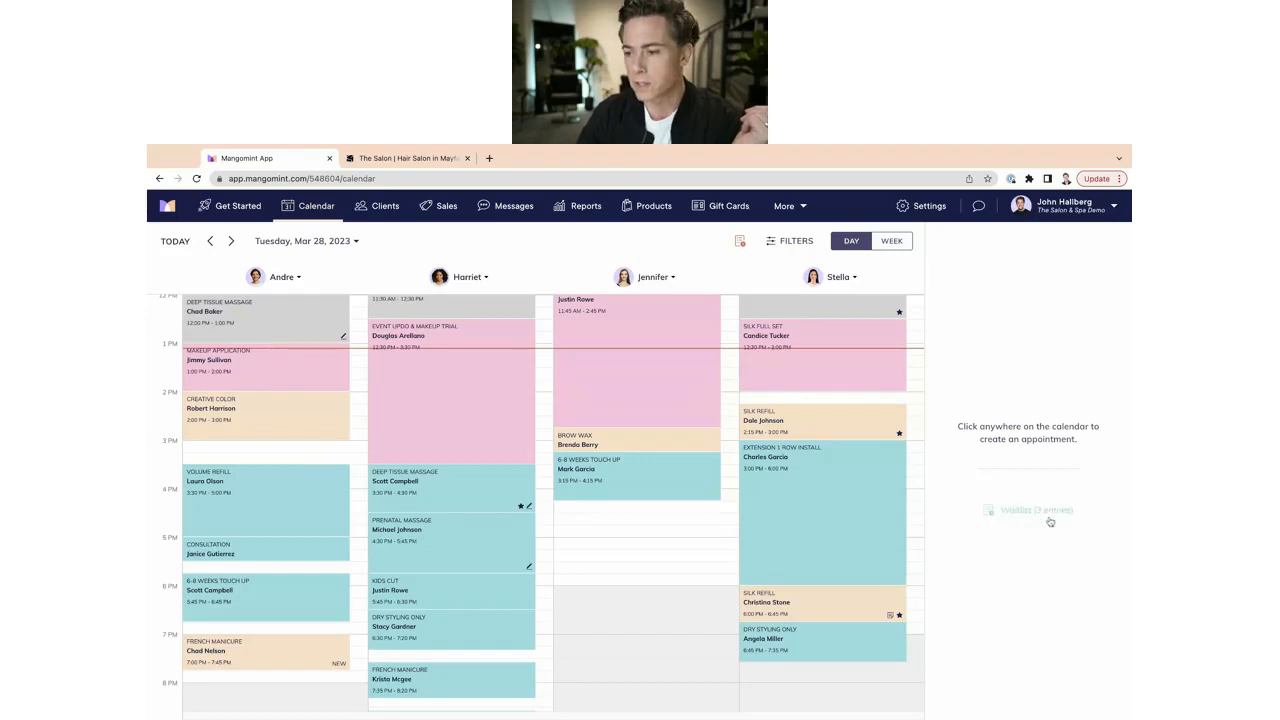
click(231, 241)
click(231, 241)
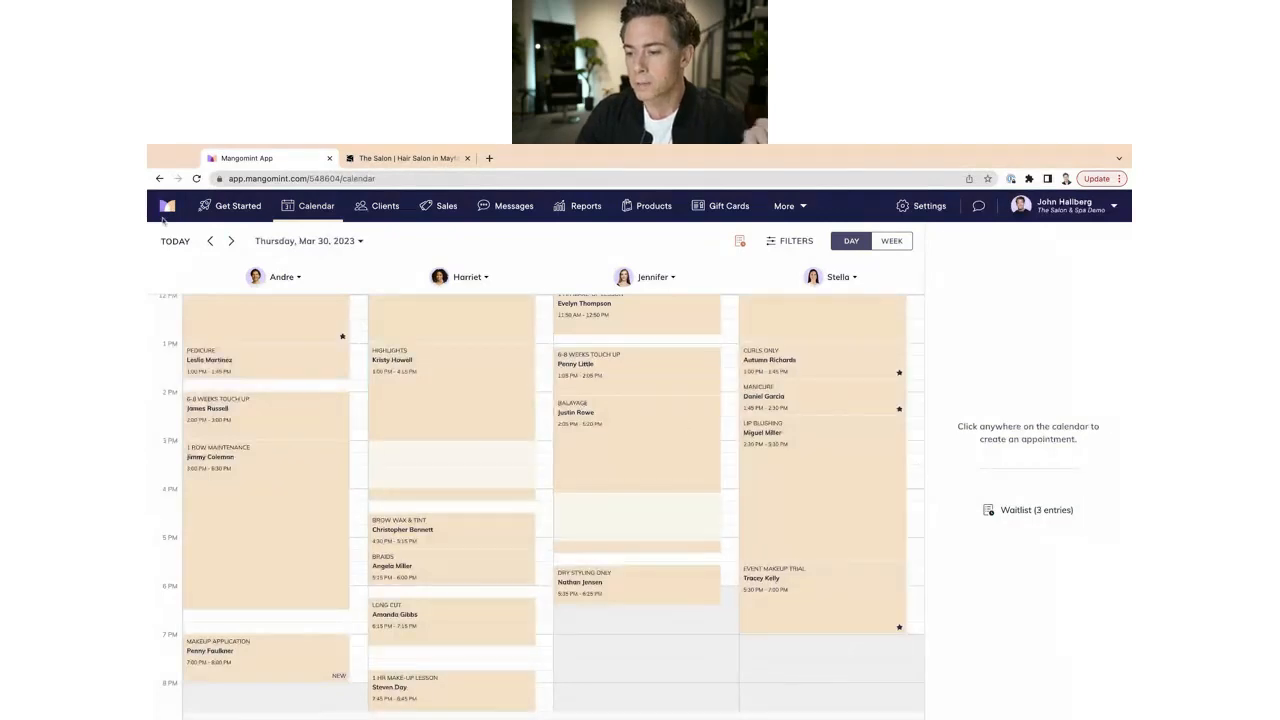
click(210, 241)
click(210, 241)
click(210, 241)
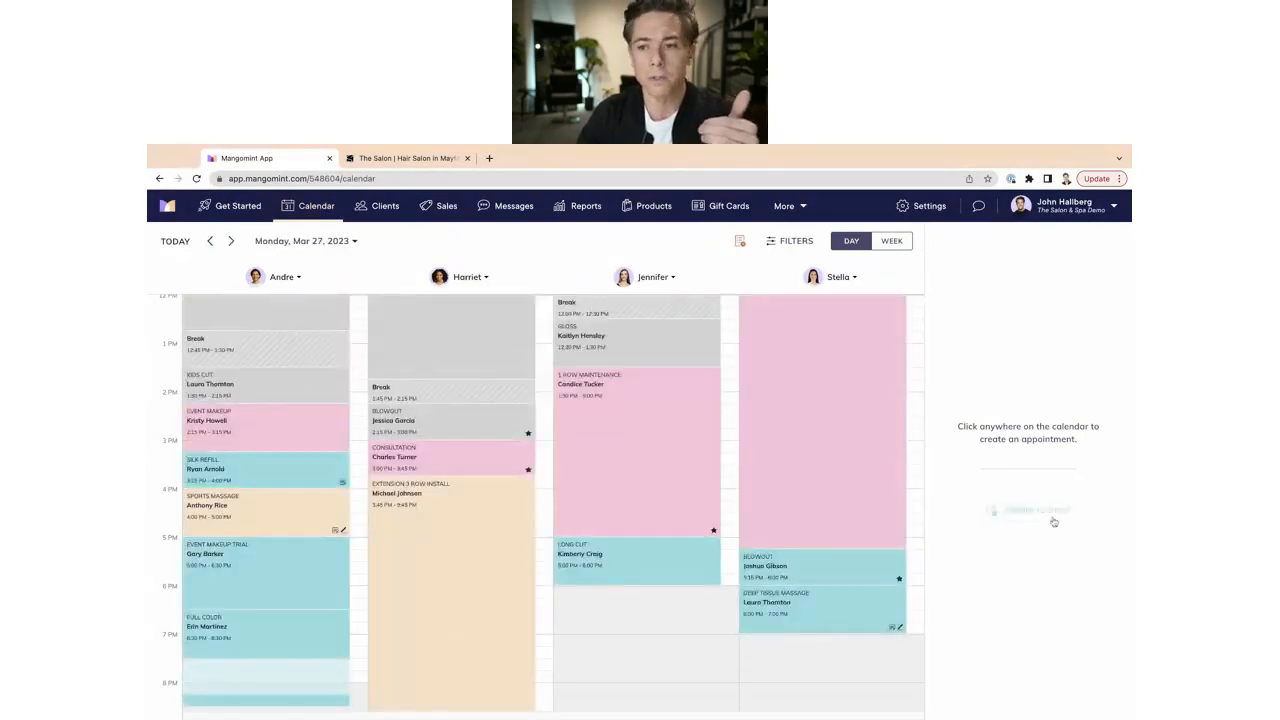
click(231, 241)
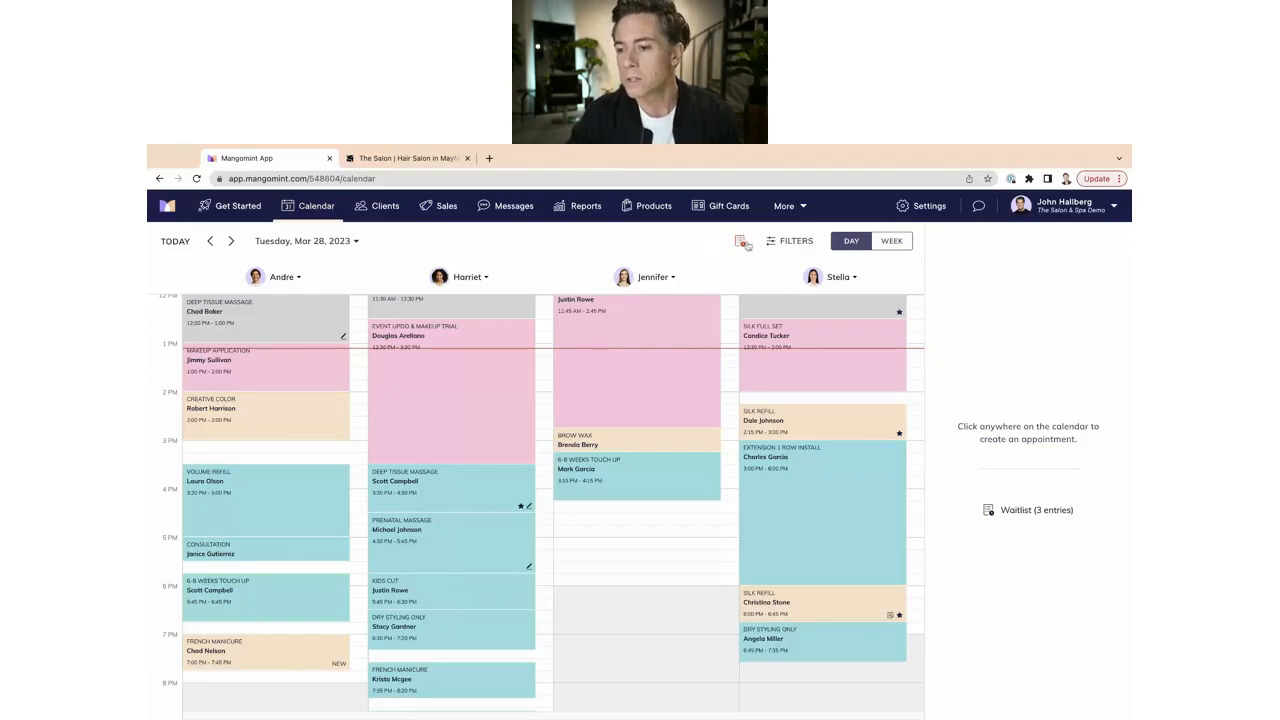
Open the Mar 28 waitlist and try the openings-available filter, then remove it.
click(1020, 511)
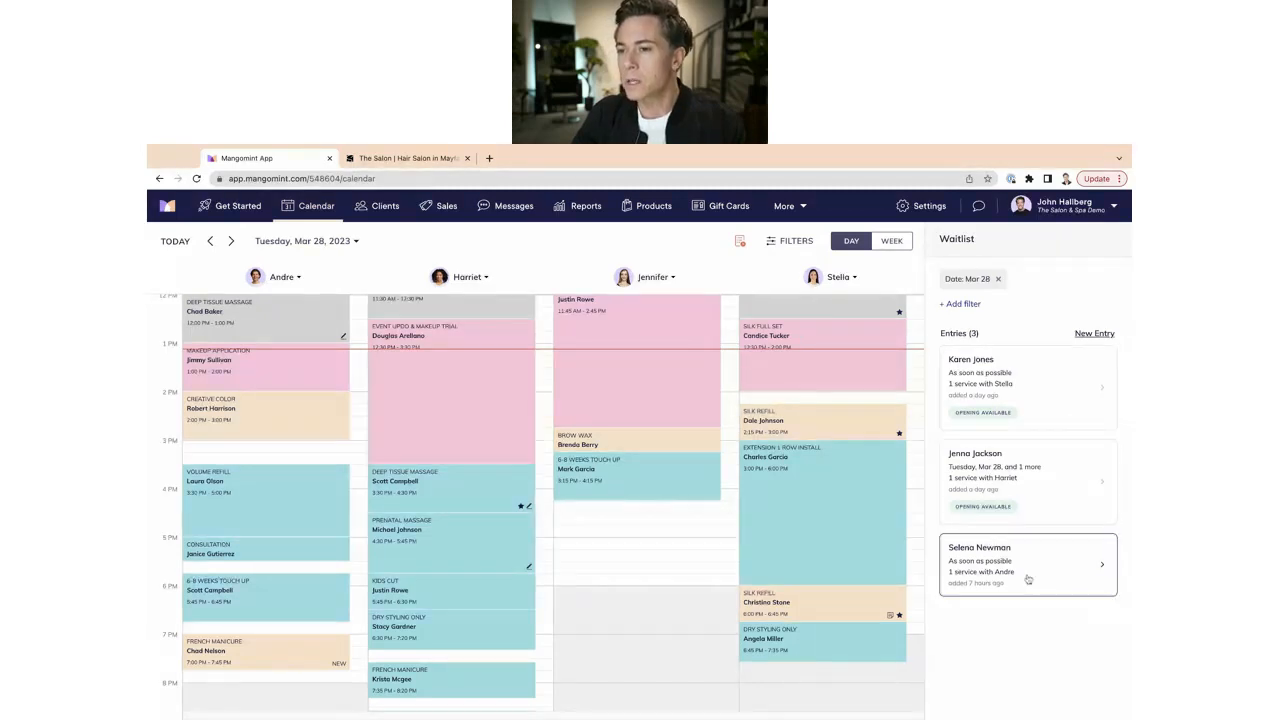
click(955, 305)
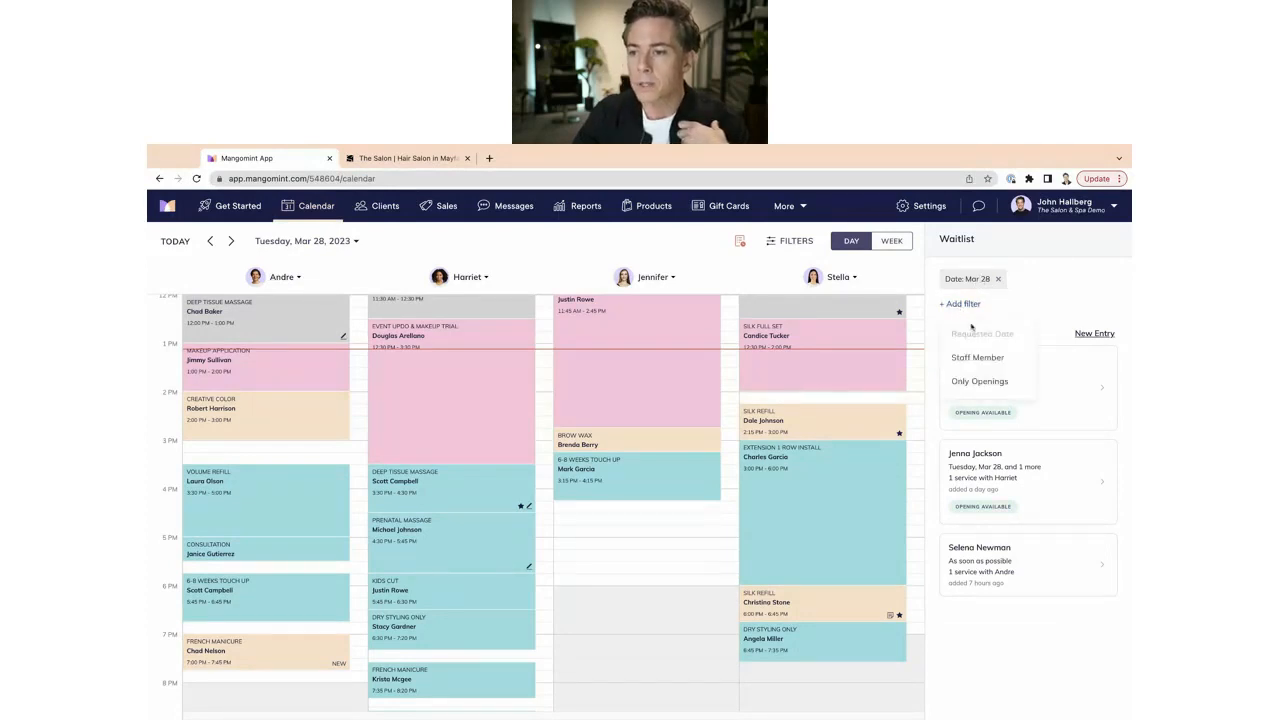
click(979, 381)
click(1075, 280)
Try a staff-member filter, clear the filters, and reopen the waitlist filtered to Mar 28.
click(958, 303)
click(985, 362)
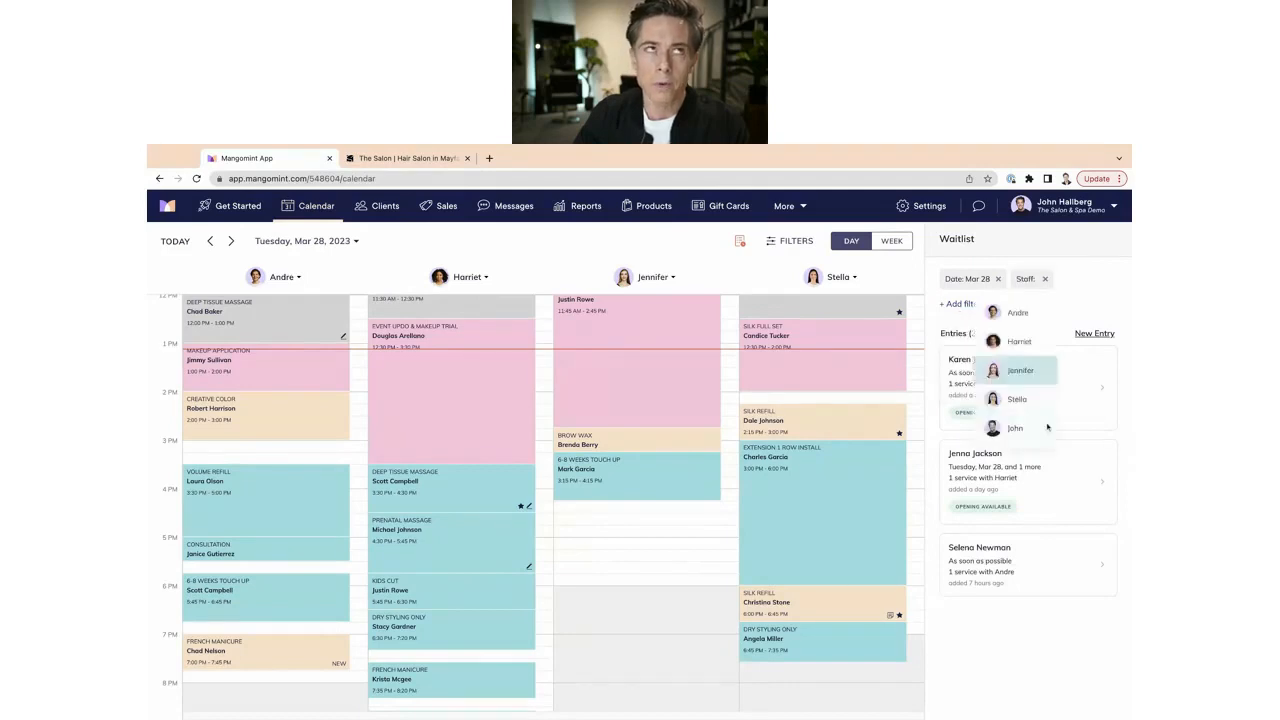
click(1019, 342)
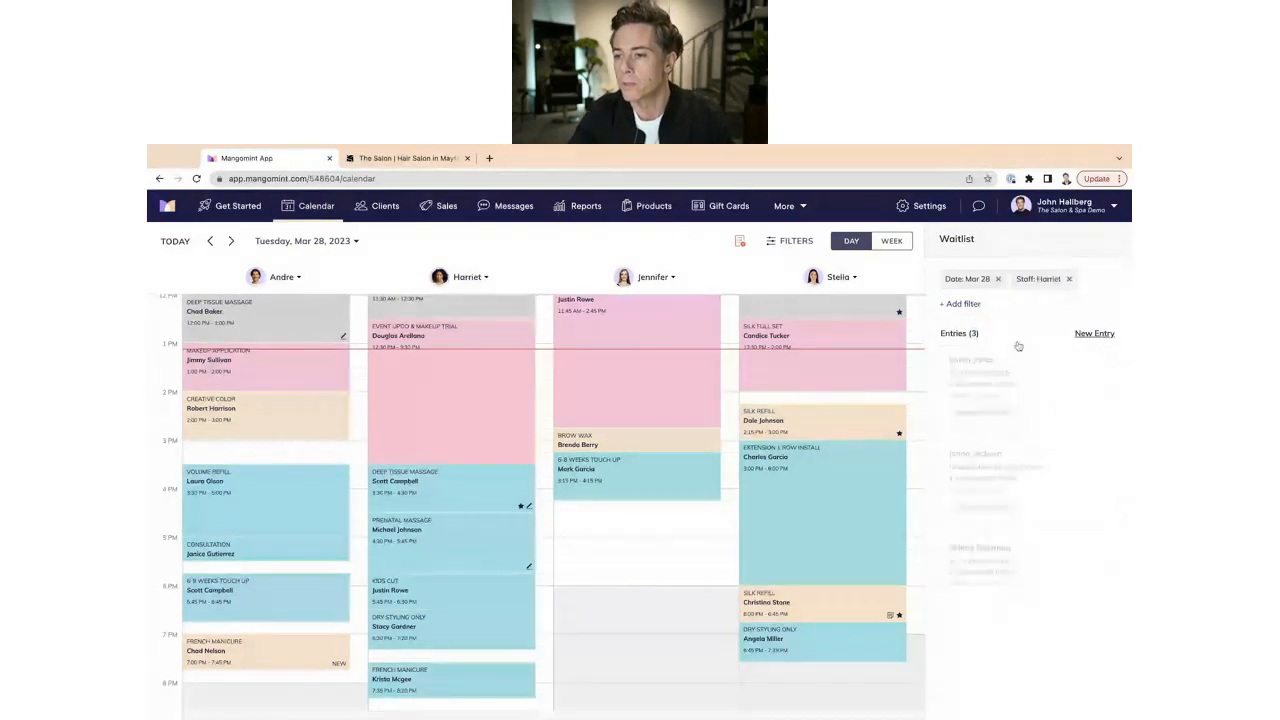
click(1068, 279)
click(997, 279)
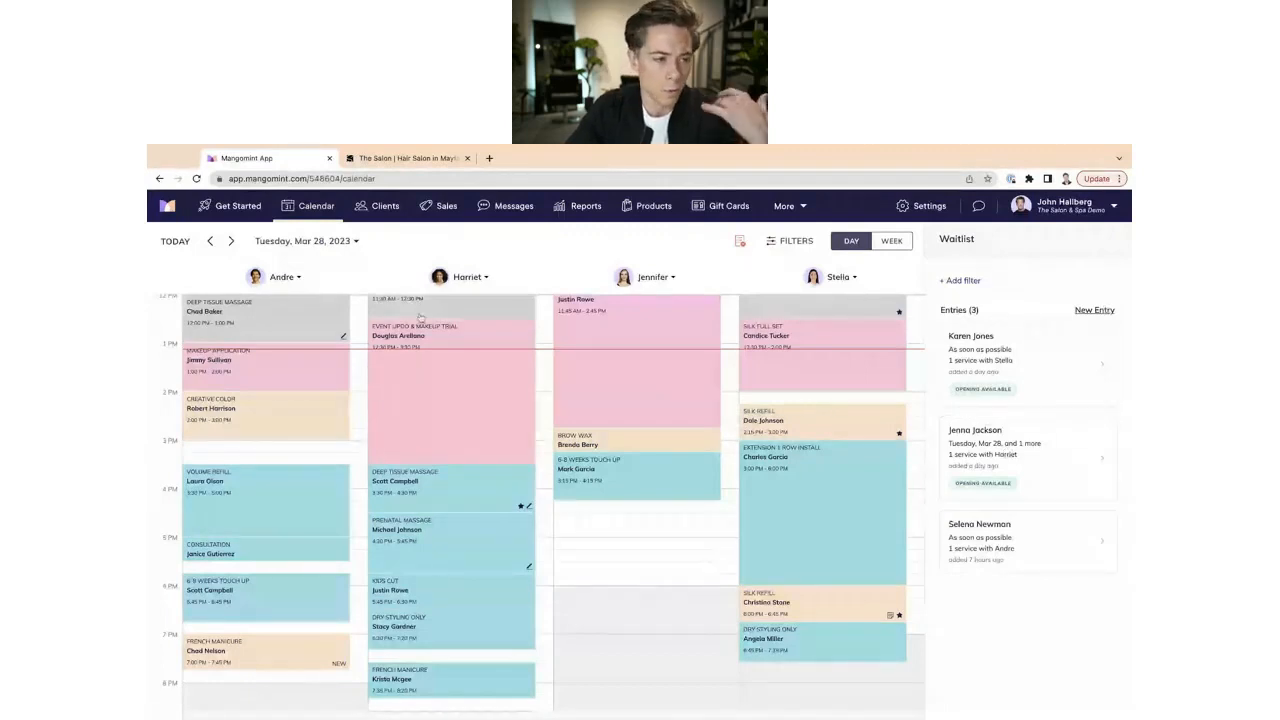
click(589, 549)
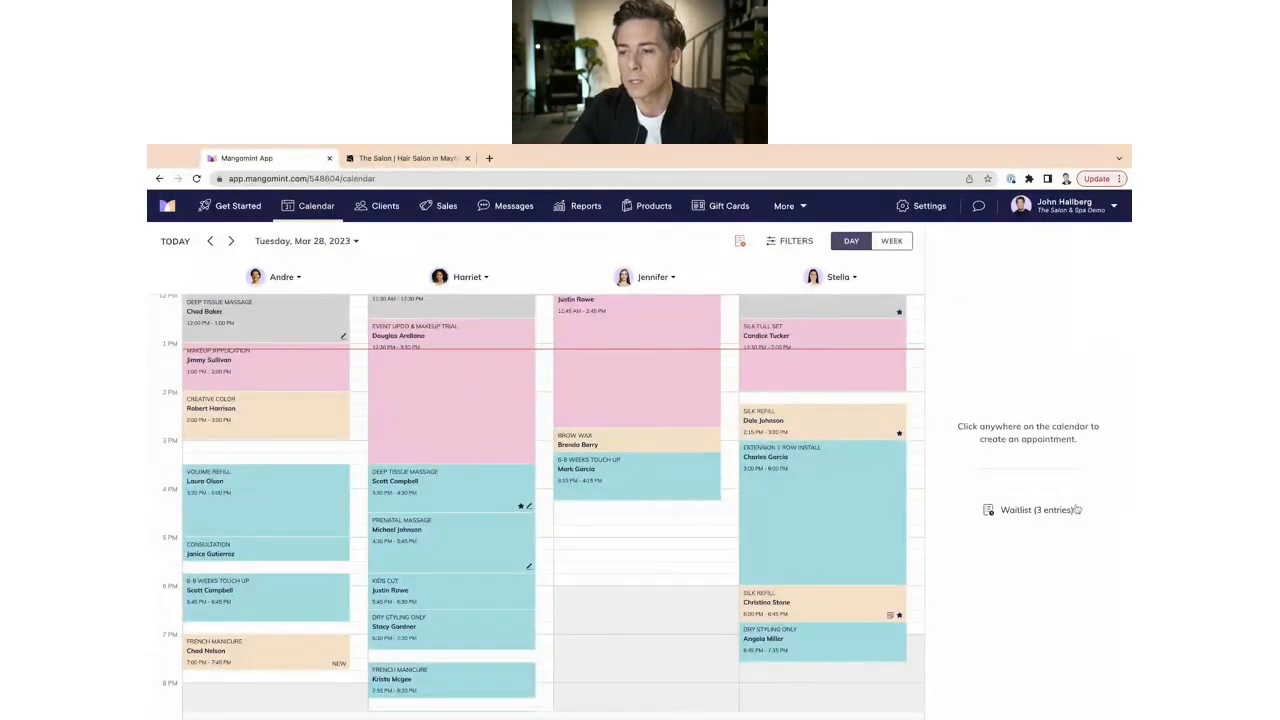
click(1060, 511)
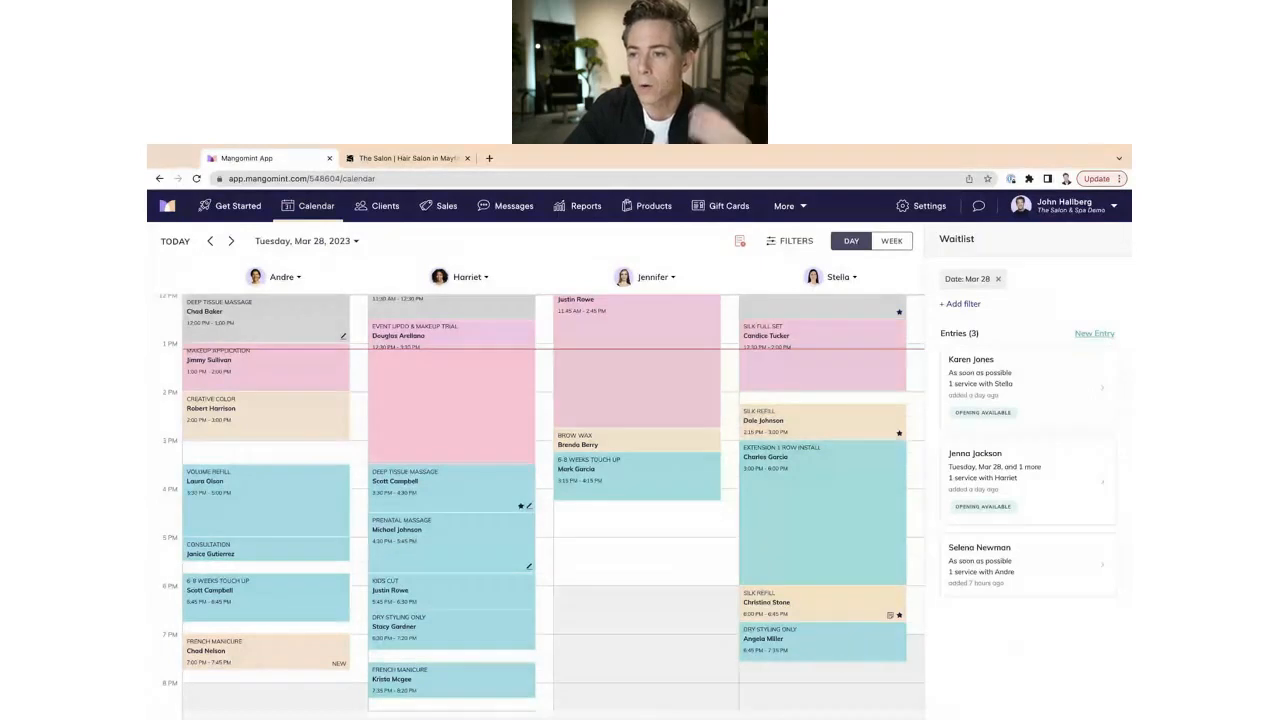
Start a new waitlist entry for an existing client, keeping the date on Tue, Mar 28.
click(1097, 335)
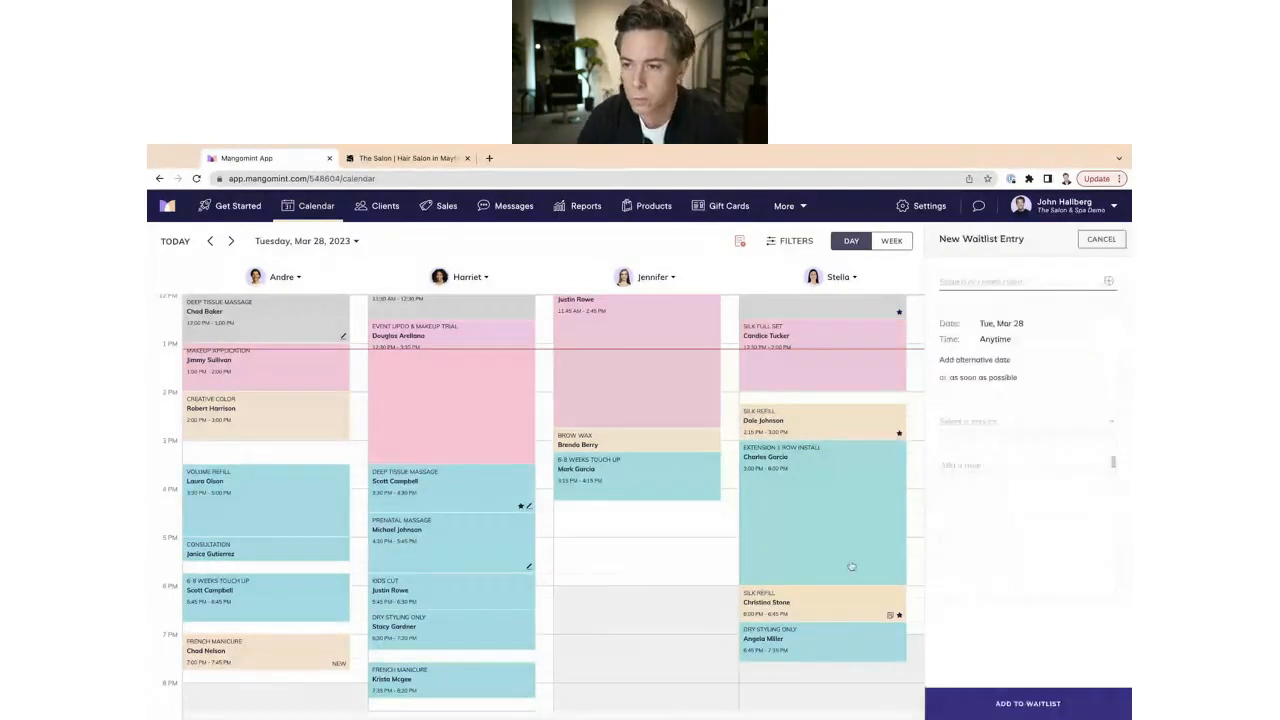
text(john)
click(972, 318)
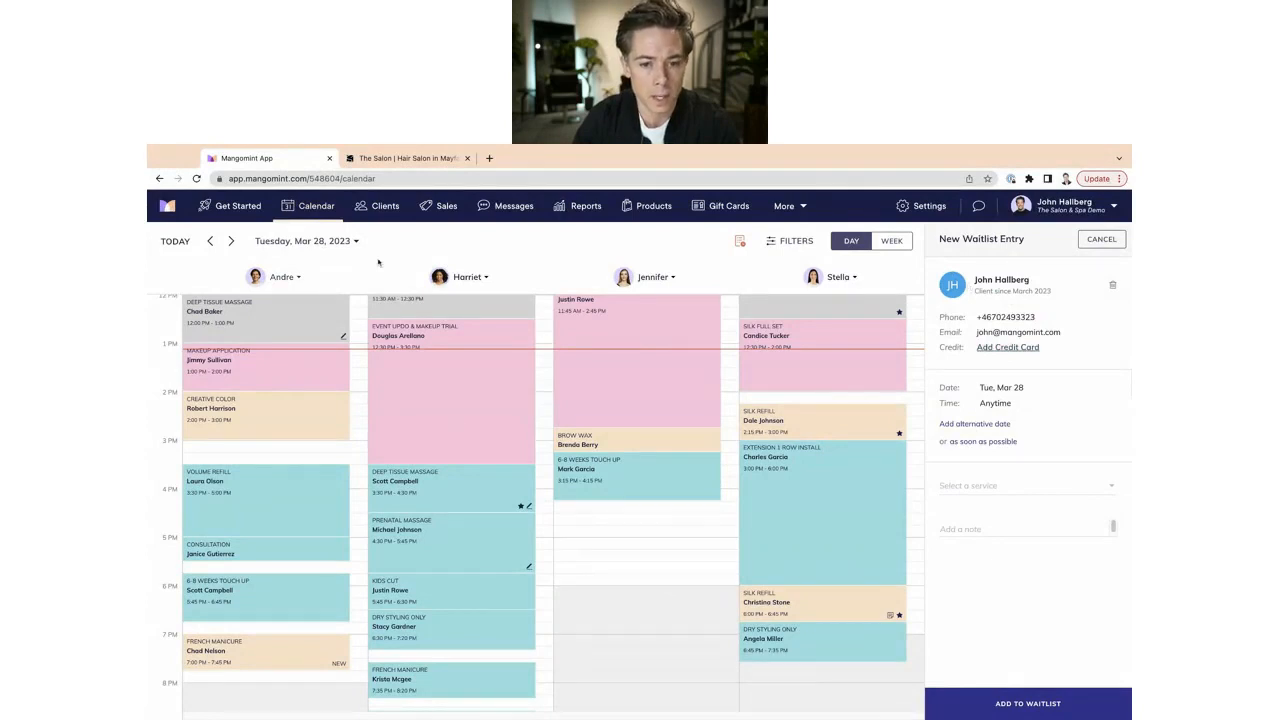
scroll(275, 317, down, 2)
click(229, 241)
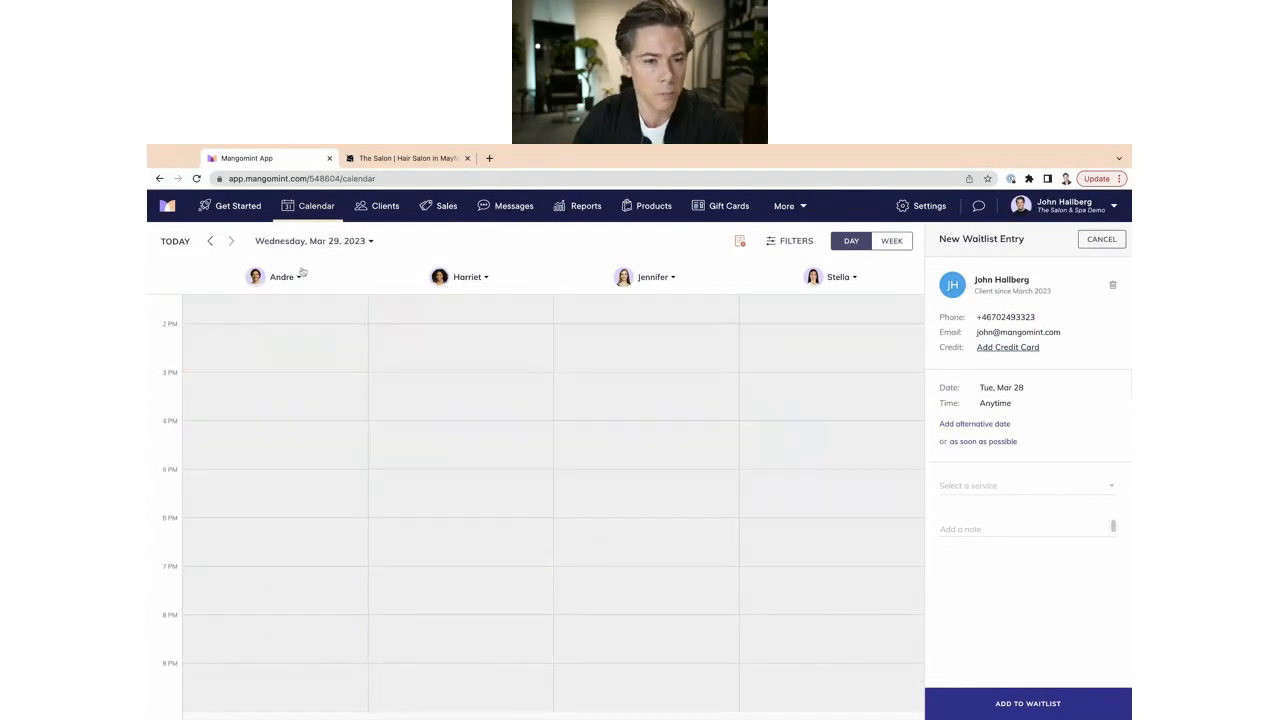
click(210, 241)
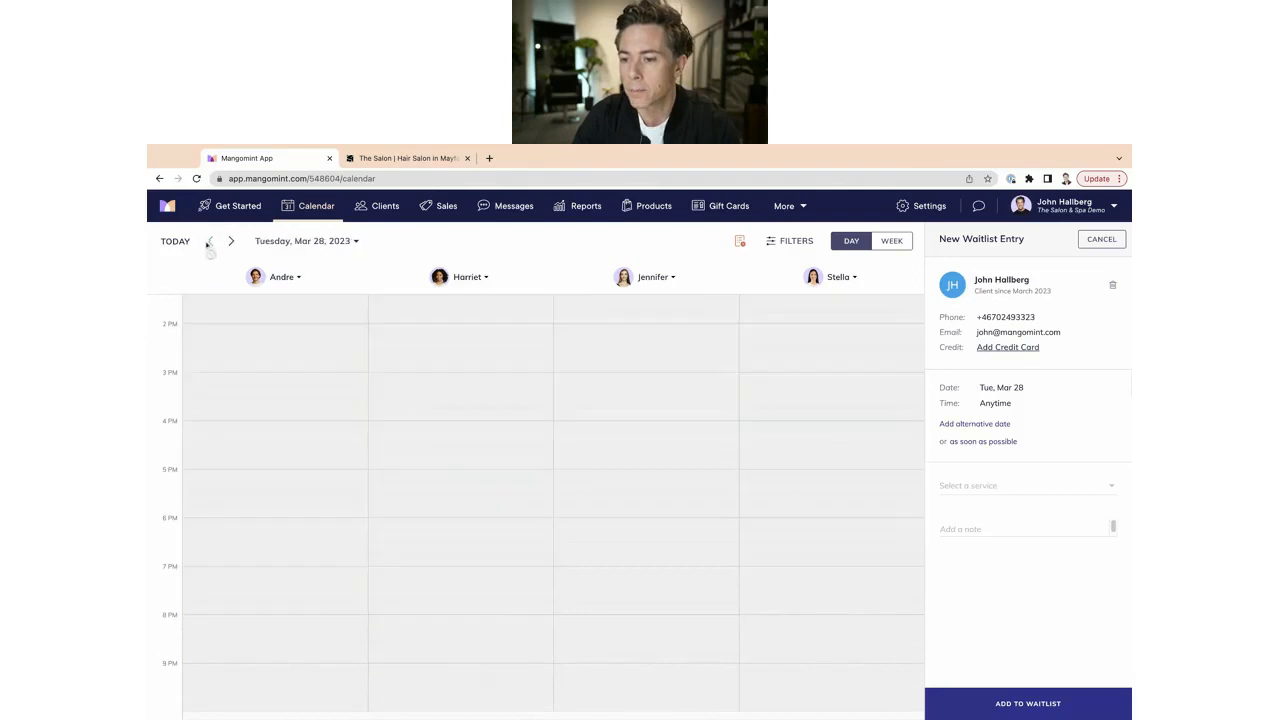
Request Full Color, found by searching 'colo', with the second-column stylist.
click(960, 487)
click(1050, 443)
click(988, 490)
text(c)
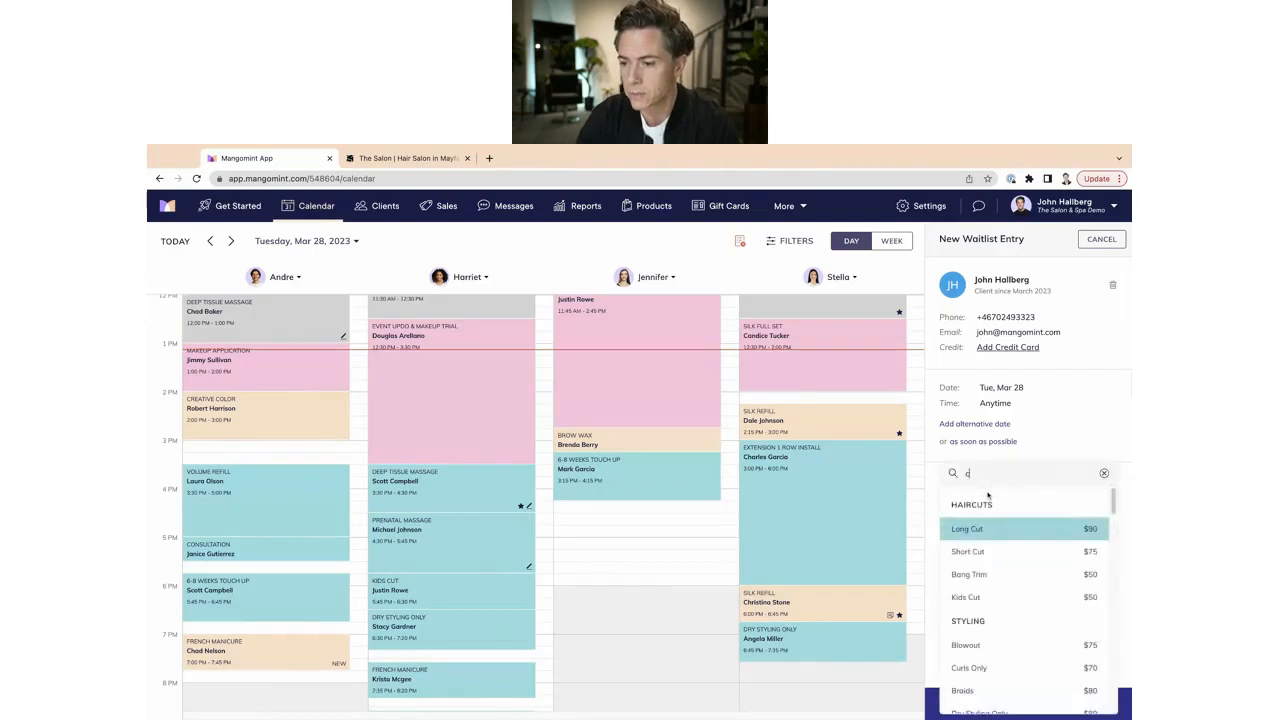
text(olo)
click(995, 526)
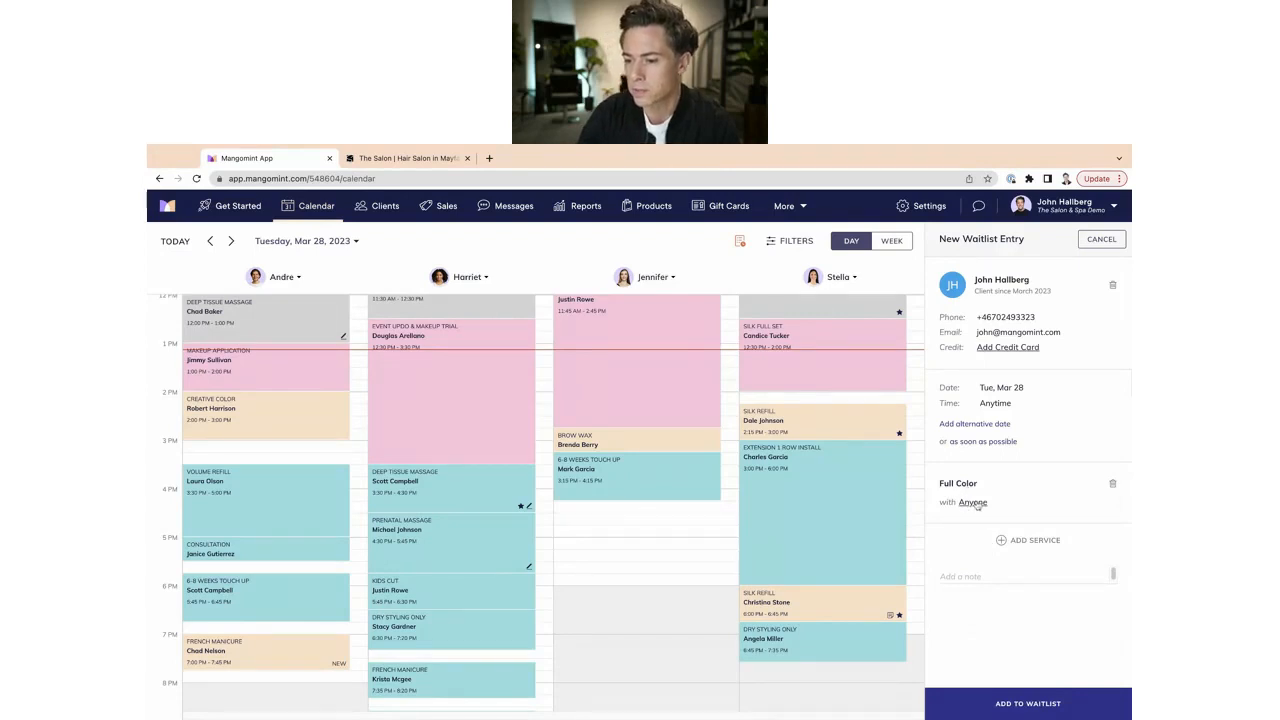
click(974, 503)
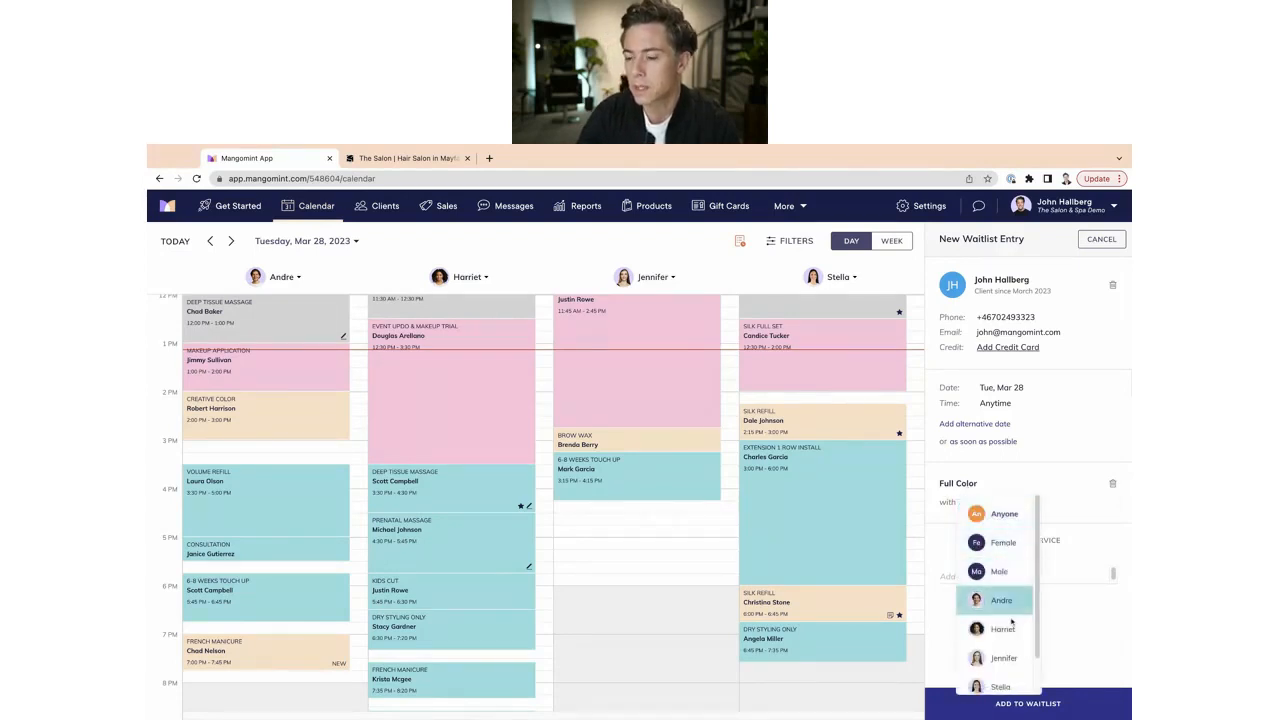
drag(1038, 586, 1038, 604)
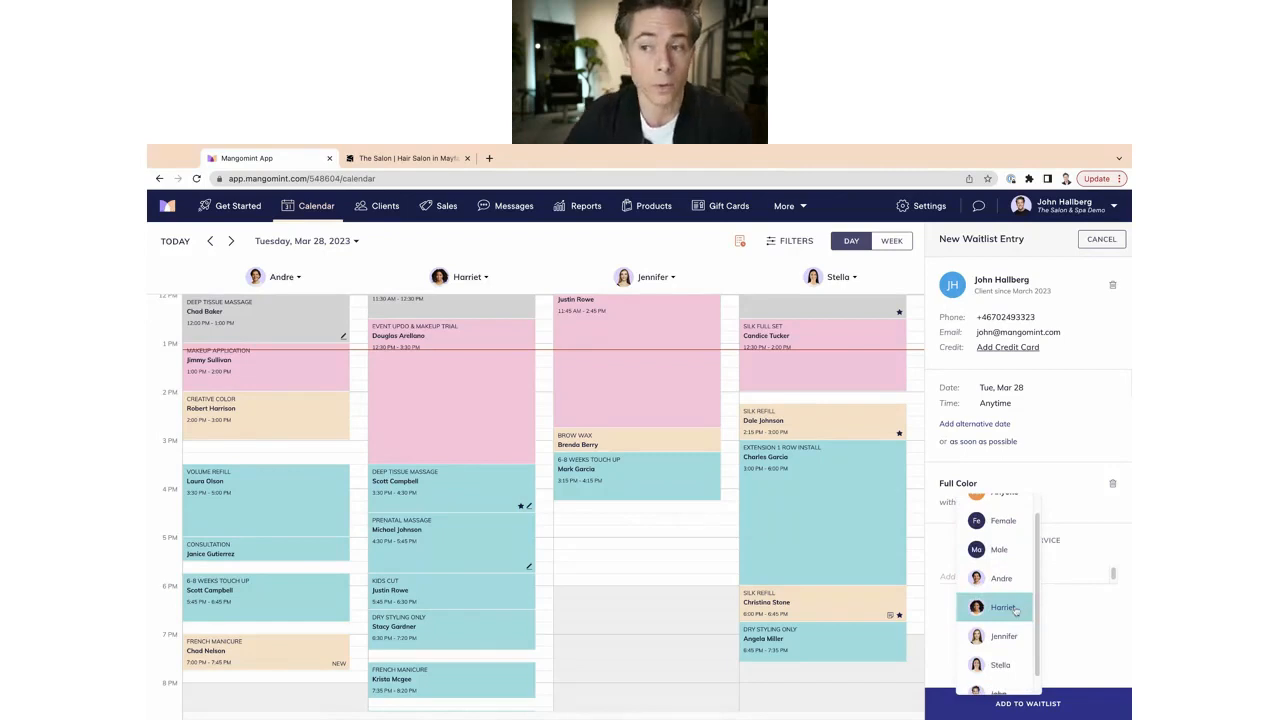
click(1020, 607)
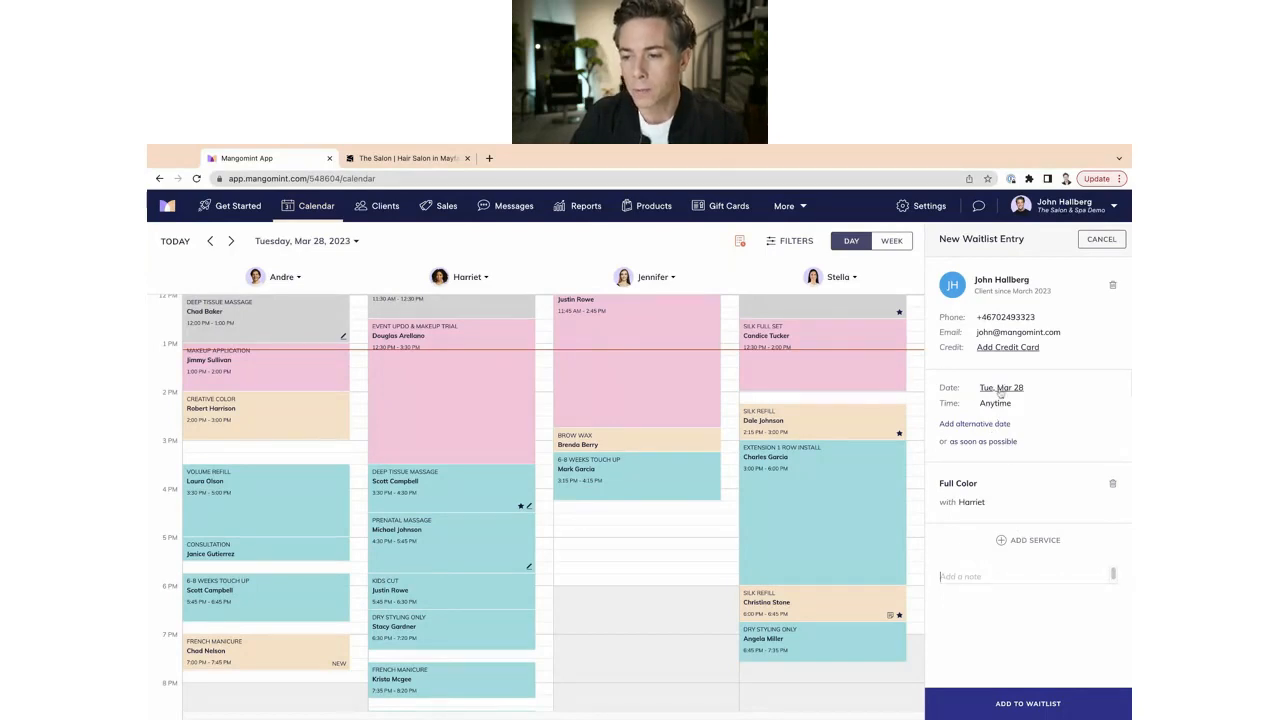
Add Mar 29 and Mar 30 as alternative dates, limiting Mar 29 to afternoon and evening.
click(975, 424)
click(977, 476)
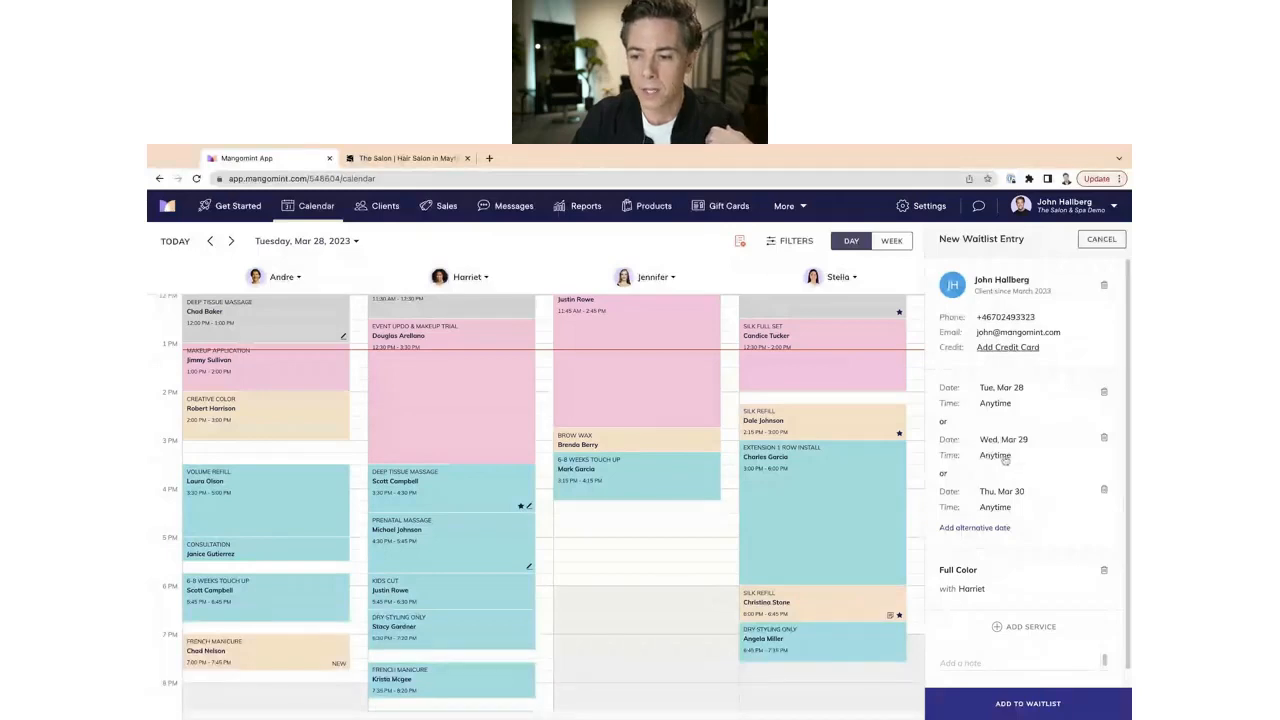
click(998, 457)
click(999, 464)
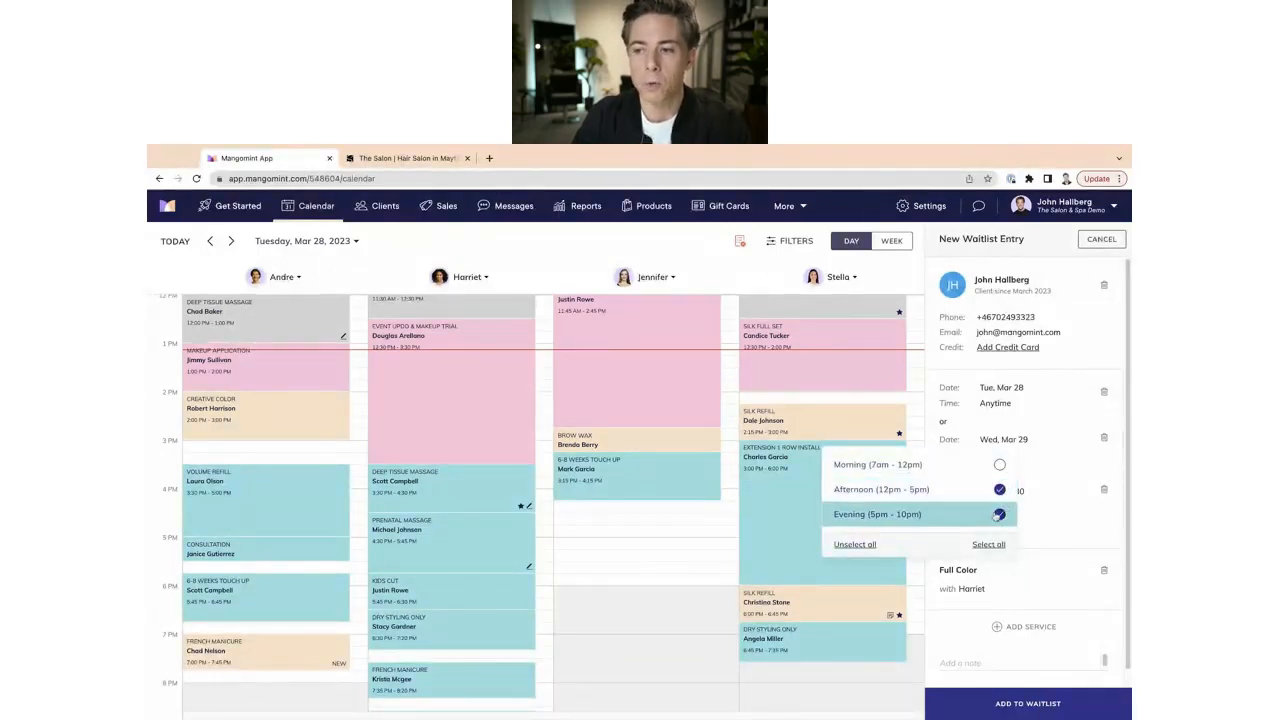
click(1057, 485)
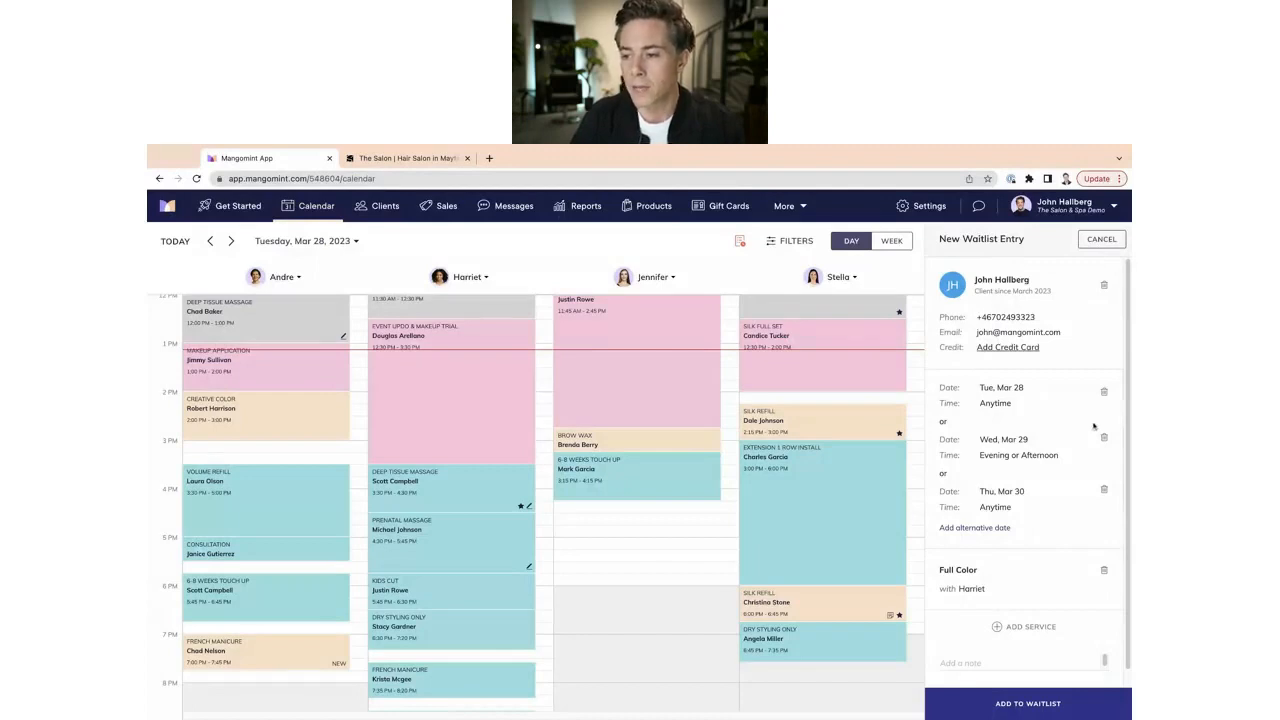
Remove both alternative dates and request as soon as possible instead.
click(1104, 489)
click(1104, 437)
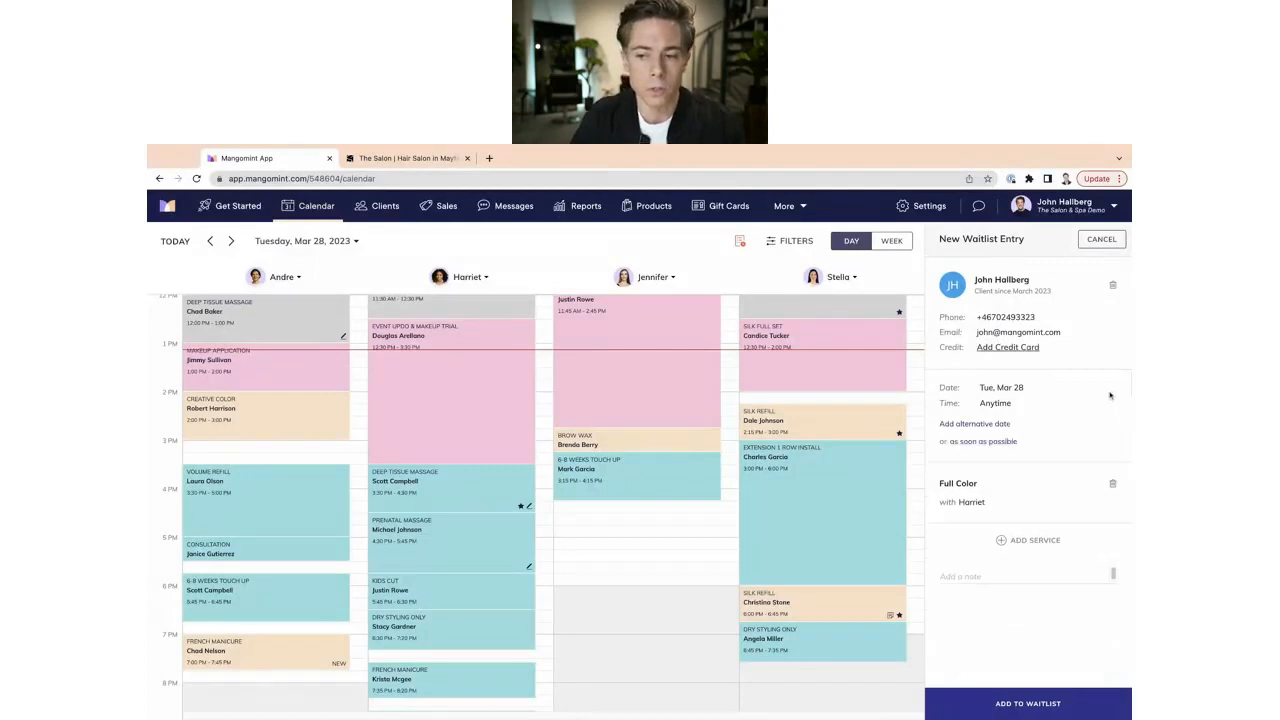
click(978, 442)
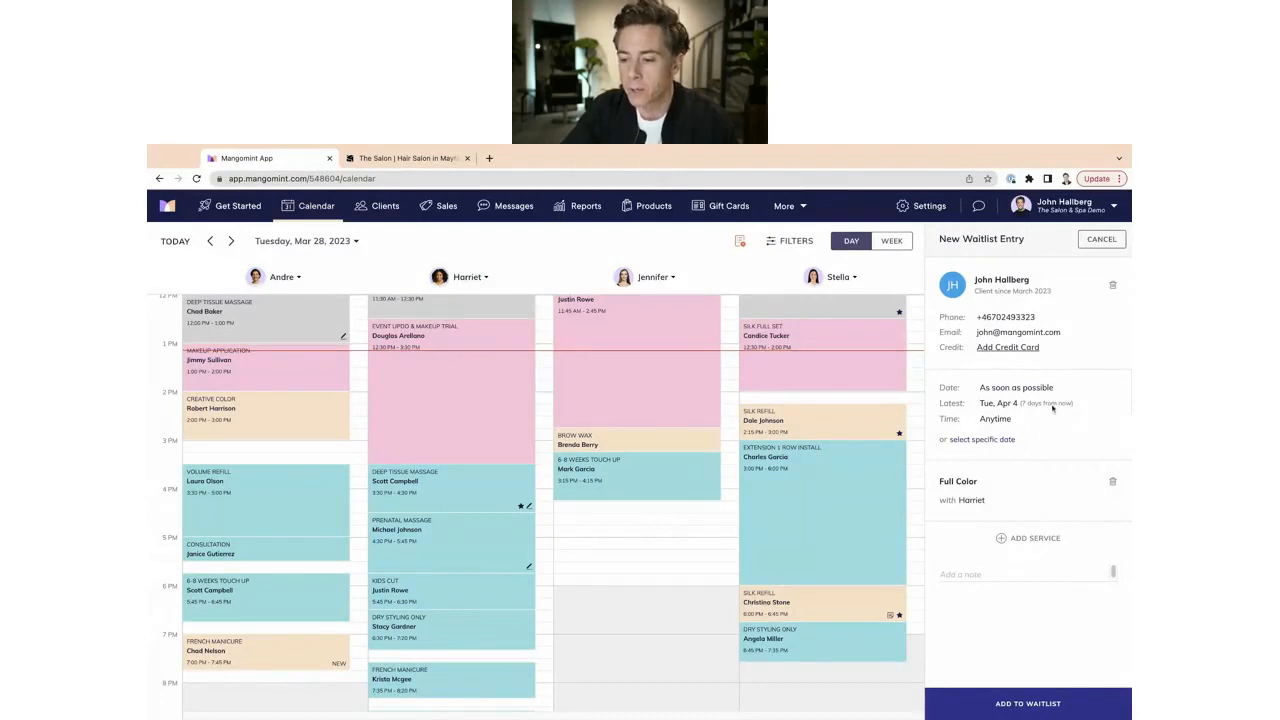
Add the Full Color entry to the waitlist and return to the four-entry list.
click(1017, 706)
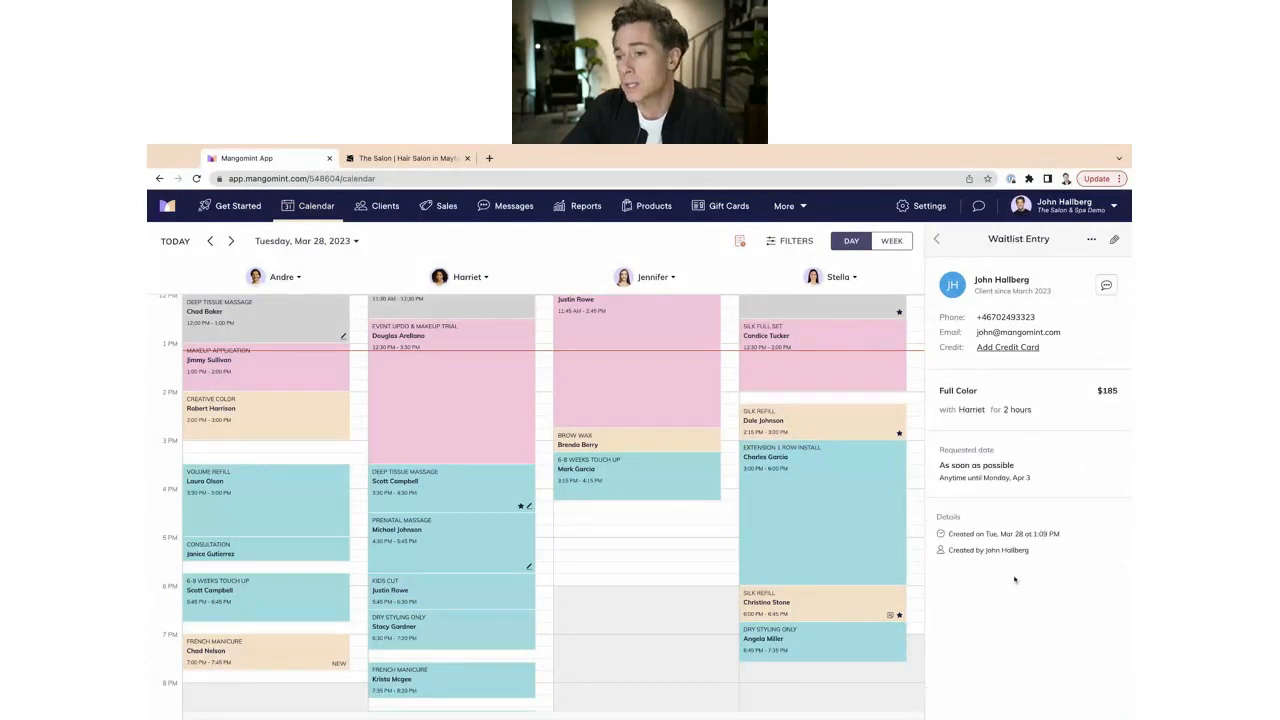
click(938, 241)
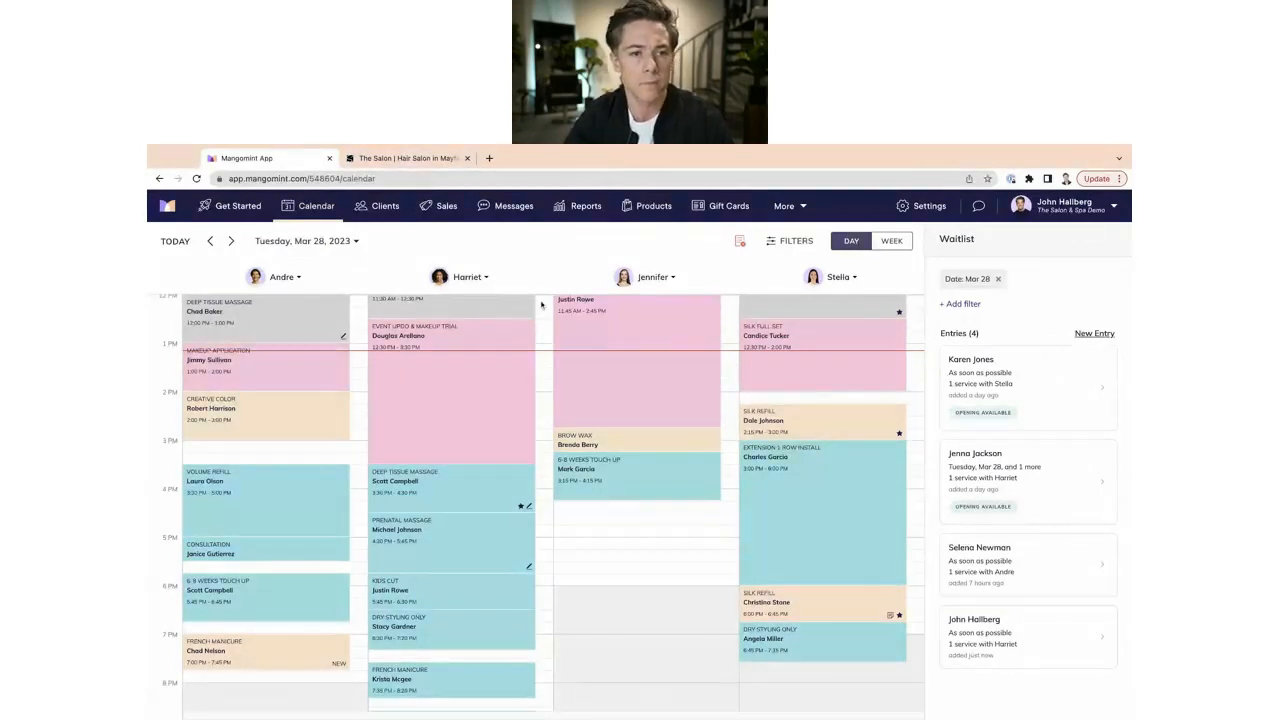
On the salon booking site, start booking Full Color from the COLOR category with the last stylist.
click(412, 158)
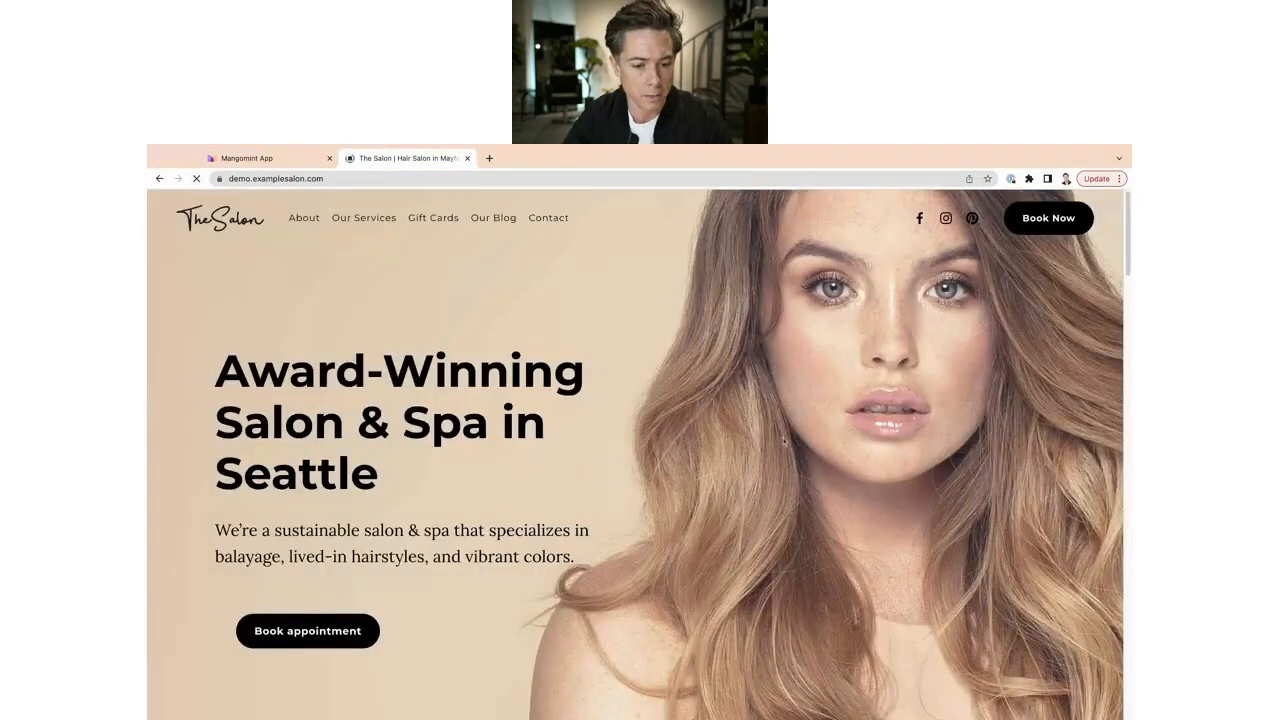
scroll(628, 462, down, 5)
scroll(594, 449, up, 5)
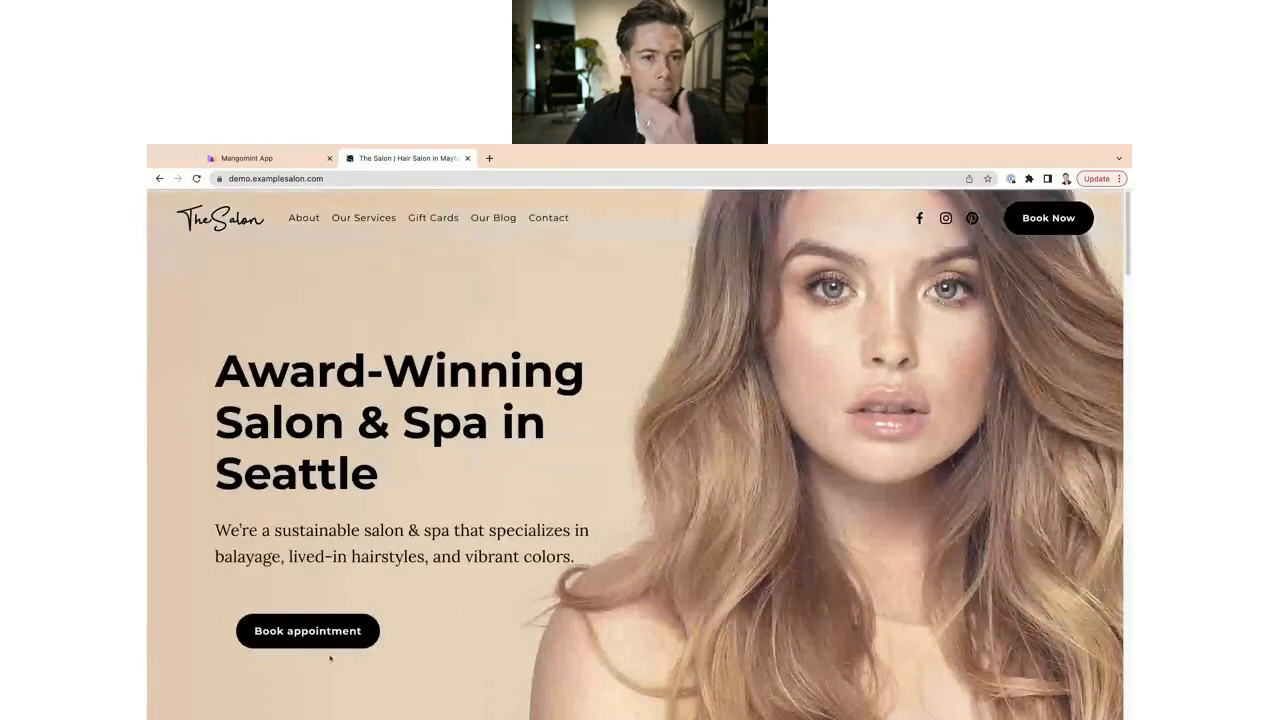
click(307, 630)
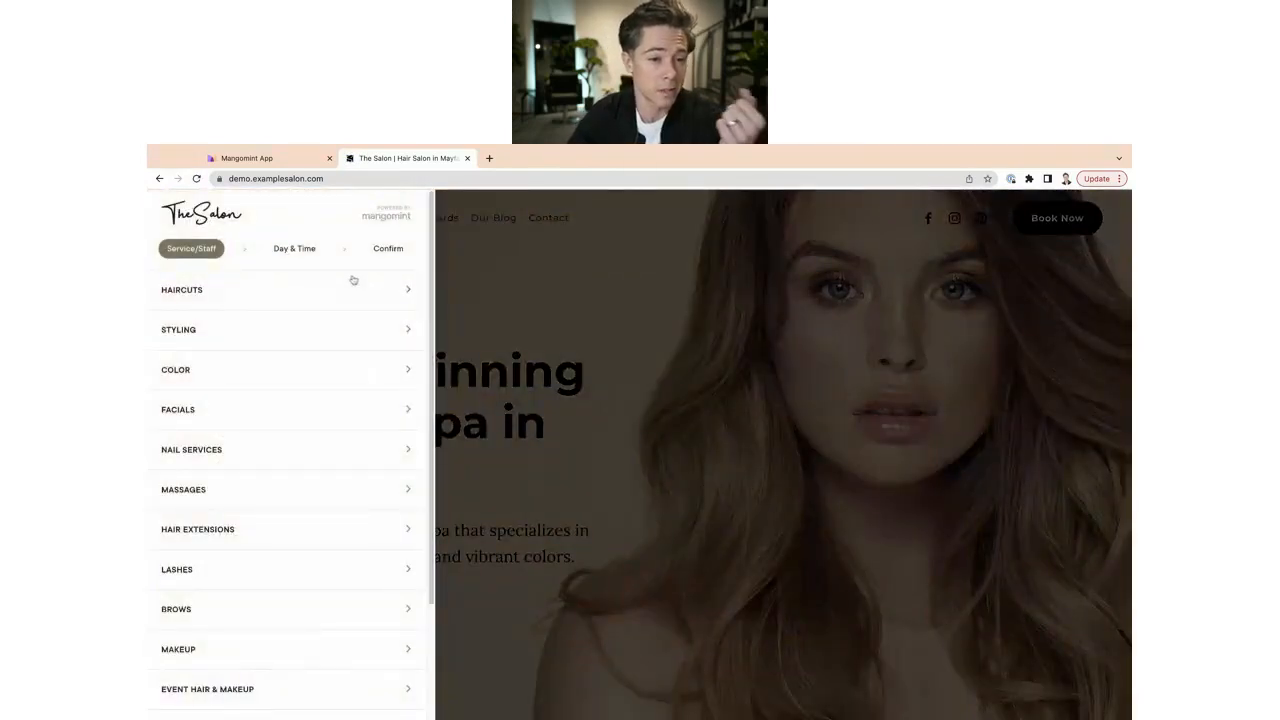
click(212, 384)
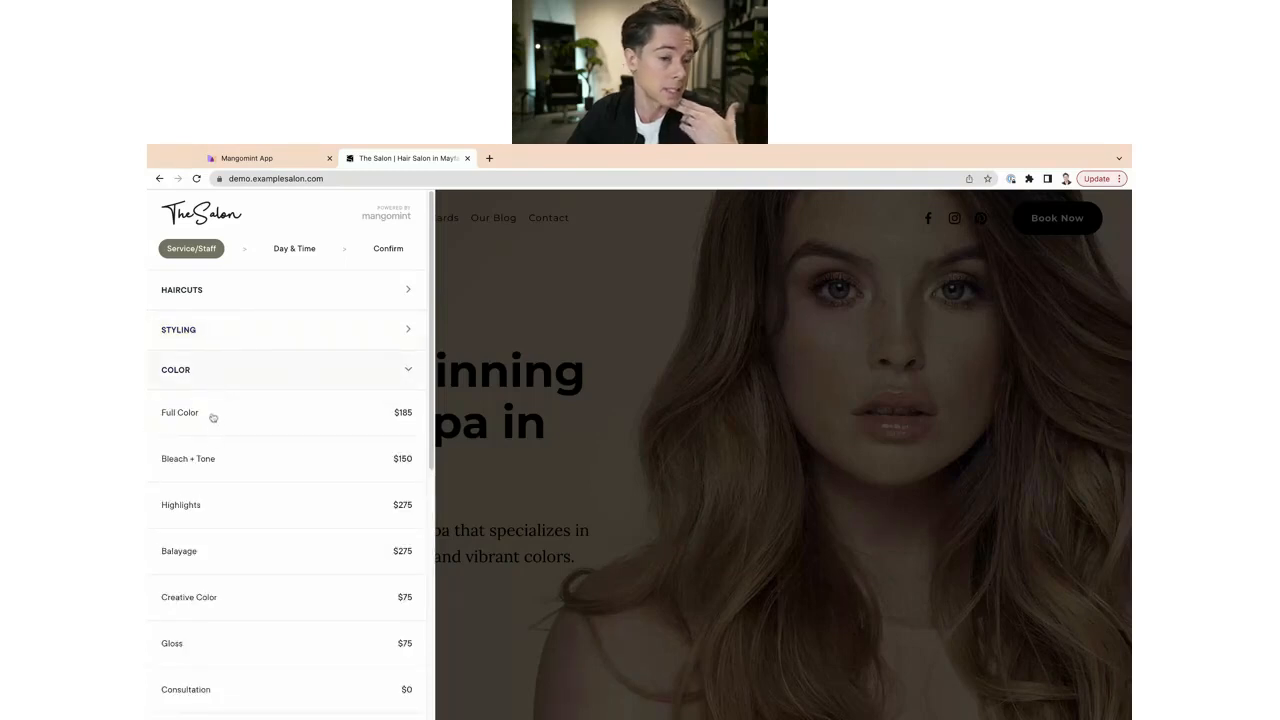
click(213, 417)
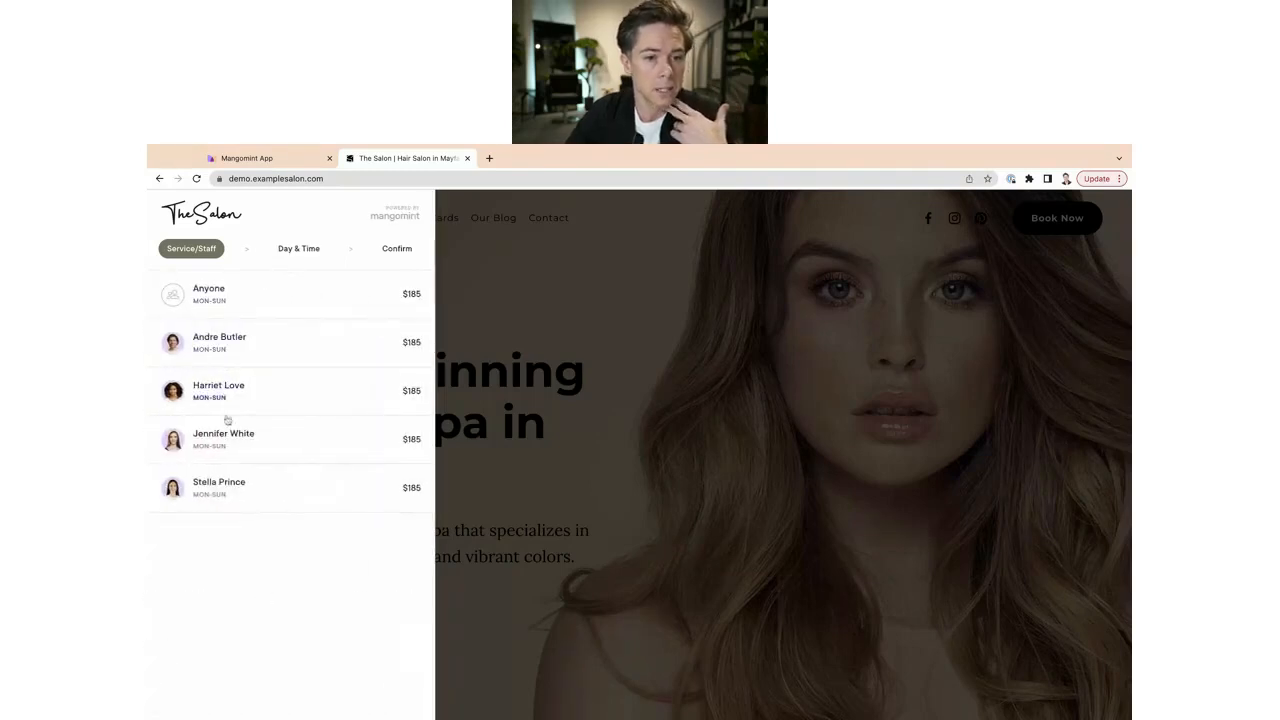
click(225, 488)
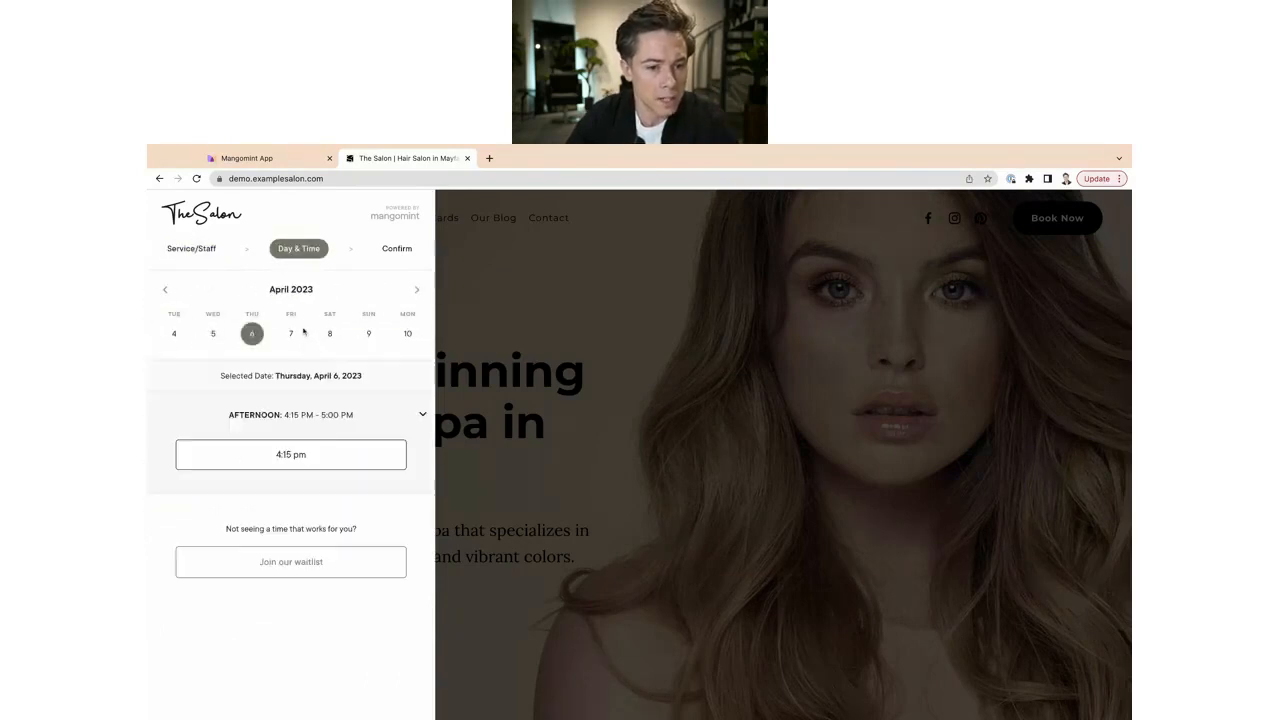
Check availability on April 6, 7 and 8, settling on Friday, April 7 with no openings.
click(291, 335)
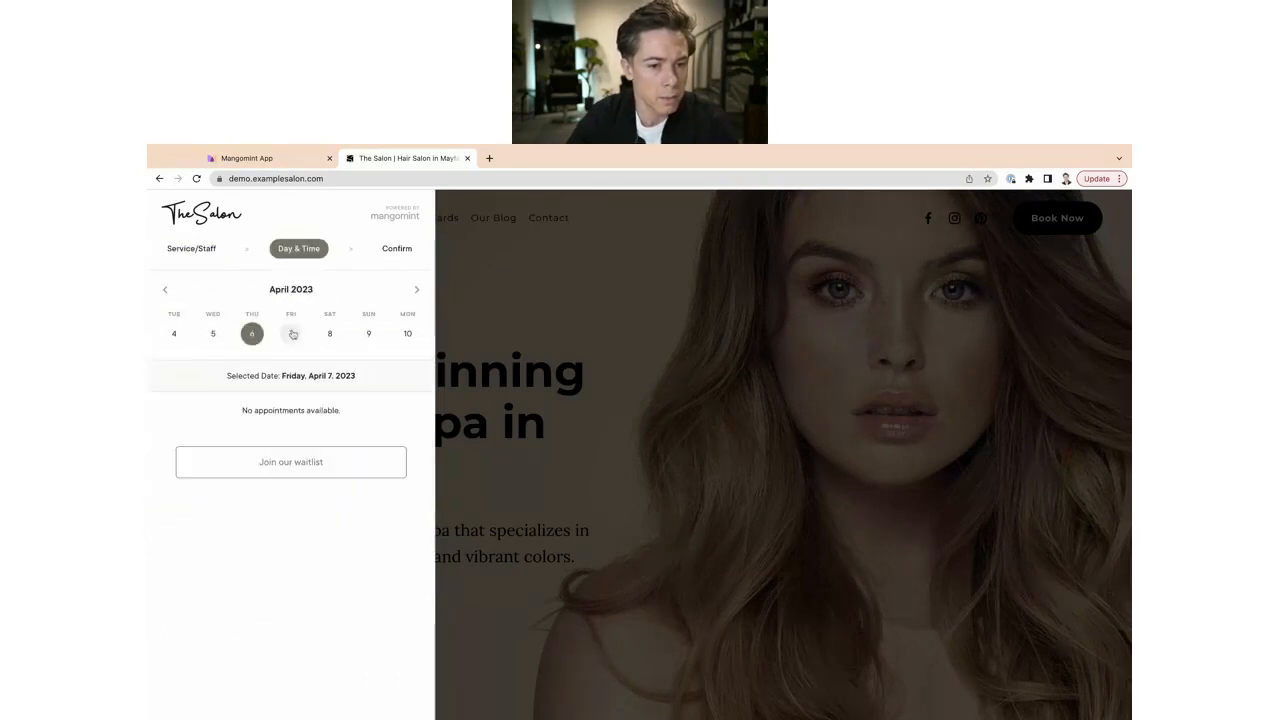
click(329, 335)
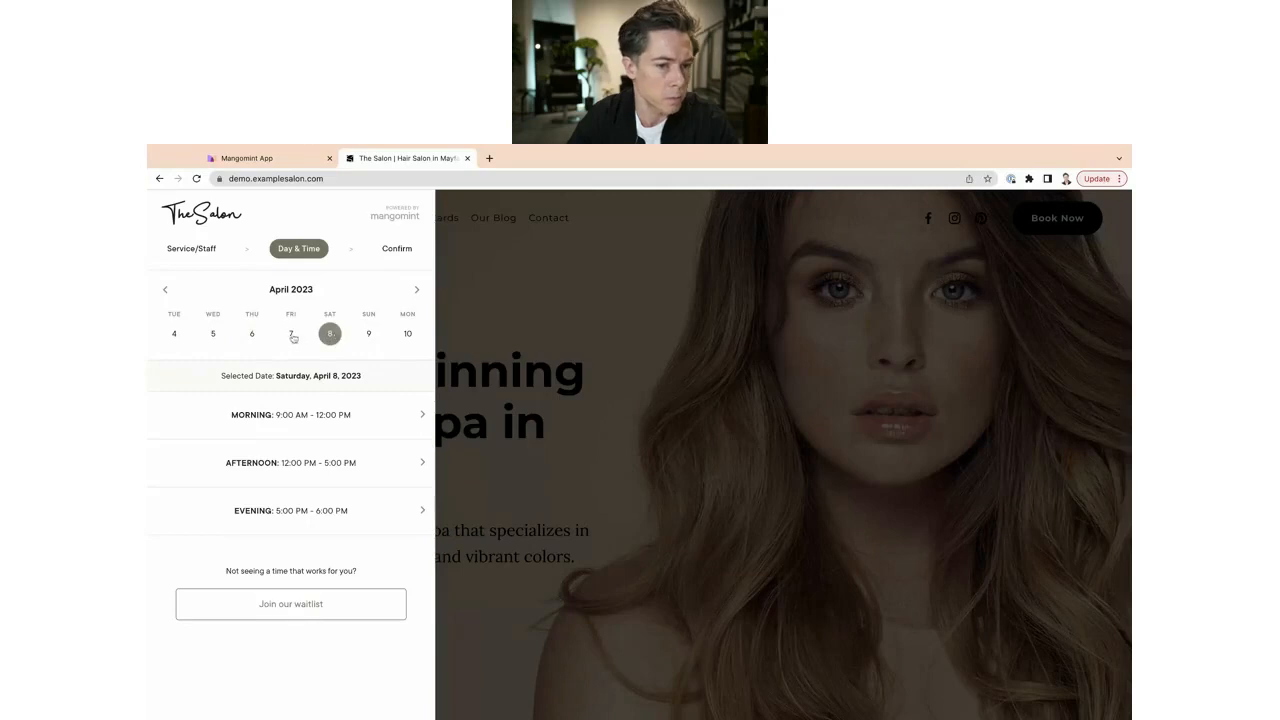
click(290, 334)
click(252, 334)
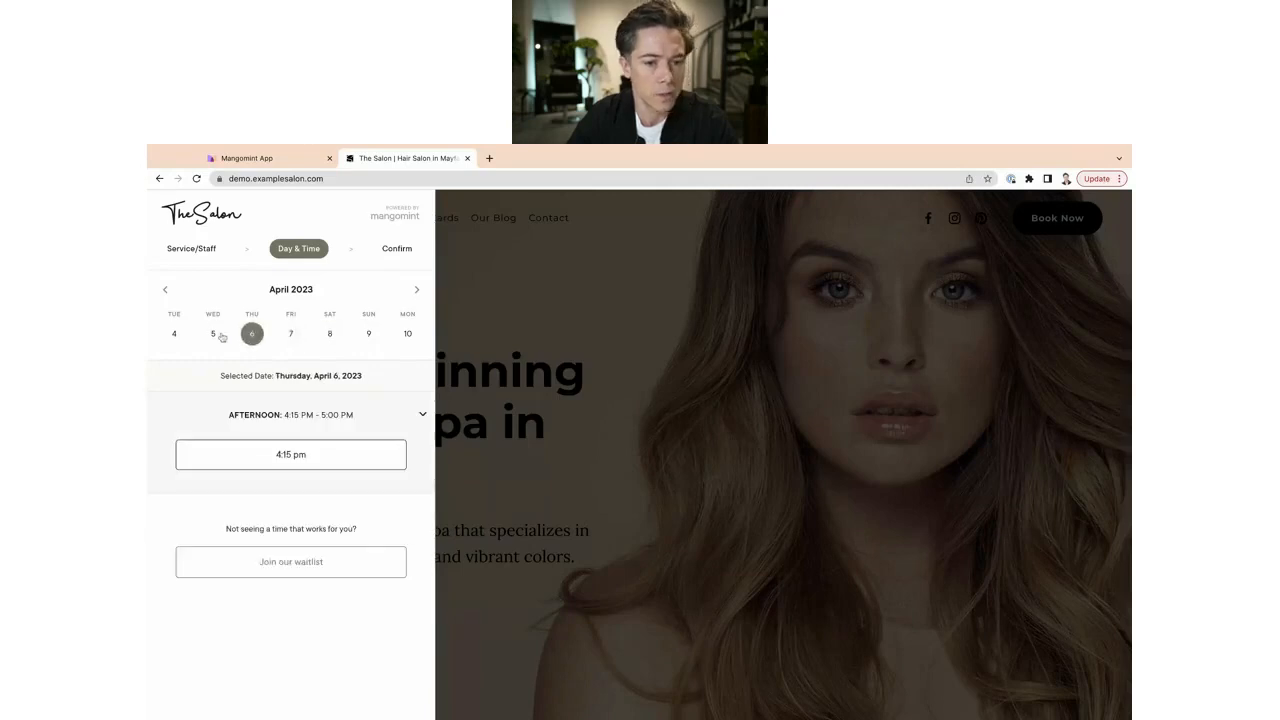
click(290, 334)
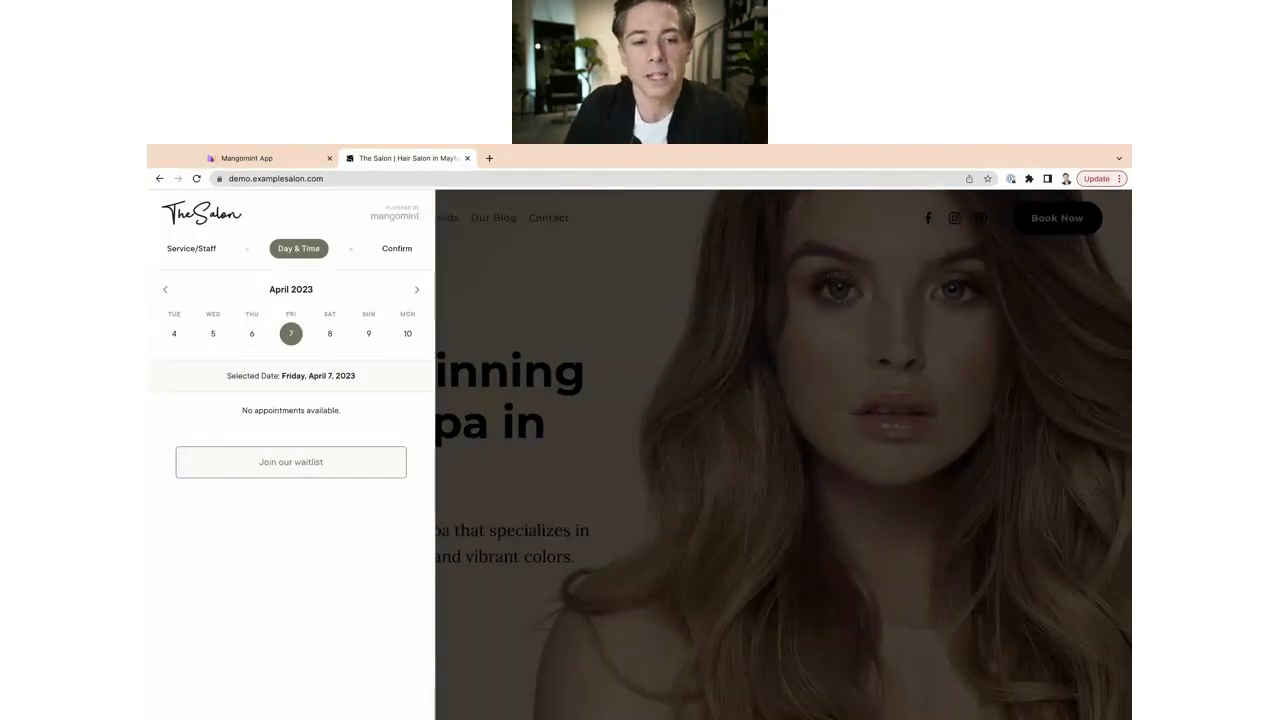
Join the April 7 waitlist and enter the client's first name, last name and e-mail.
click(295, 467)
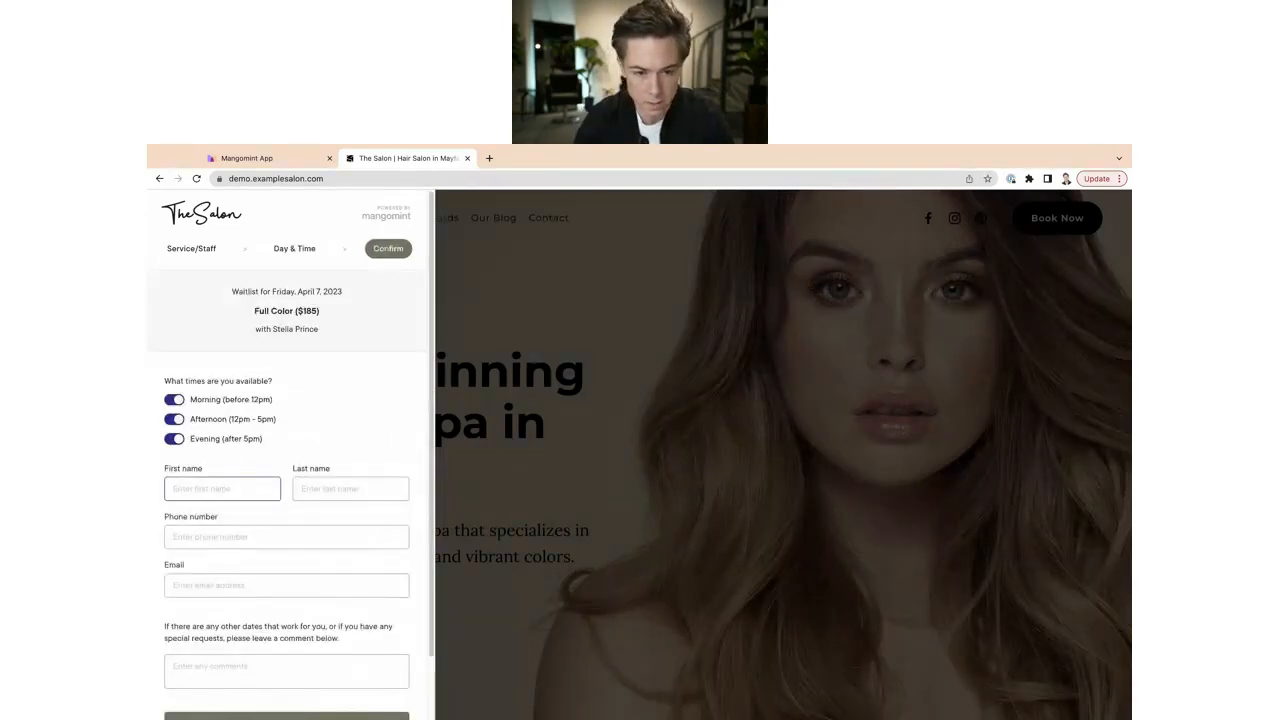
key(Tab)
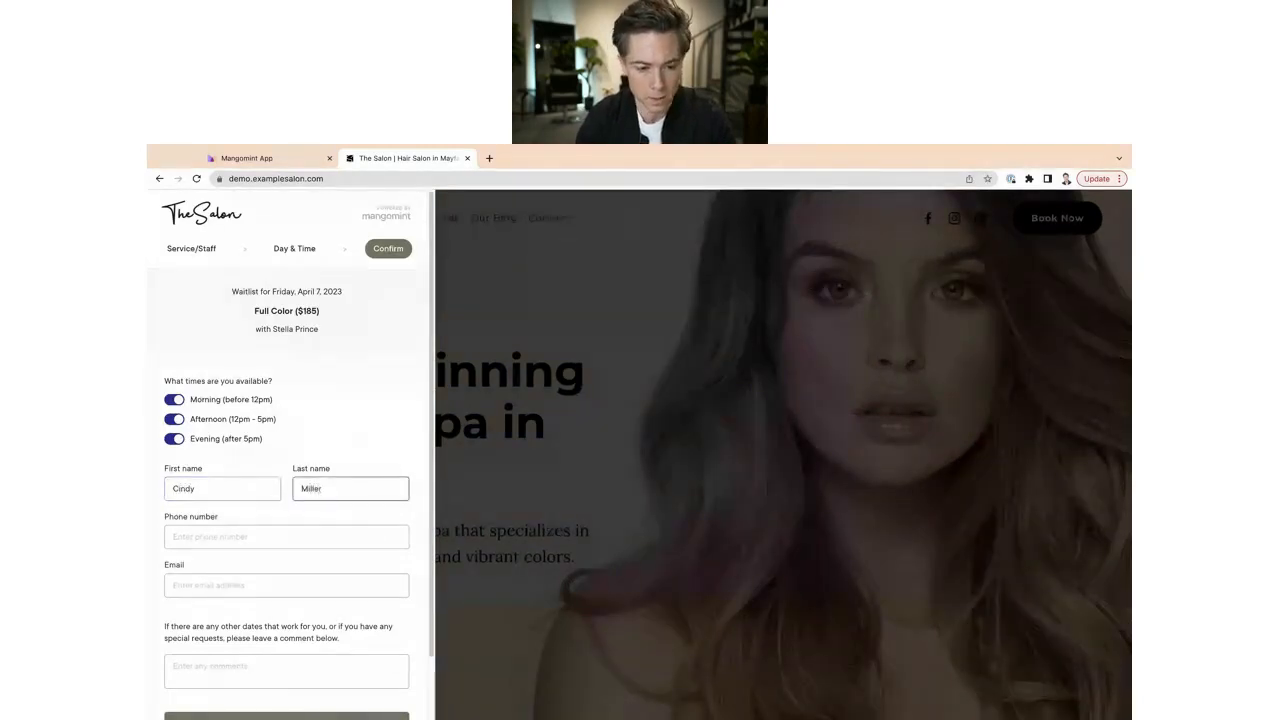
key(Tab)
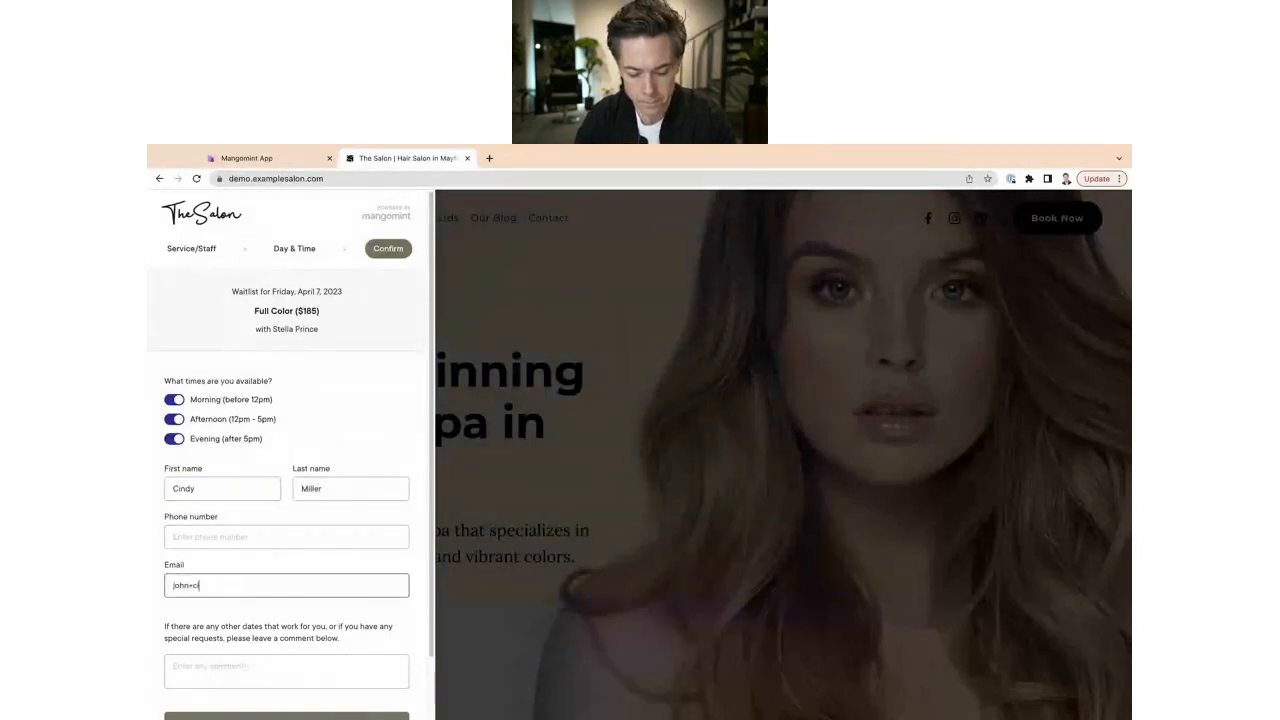
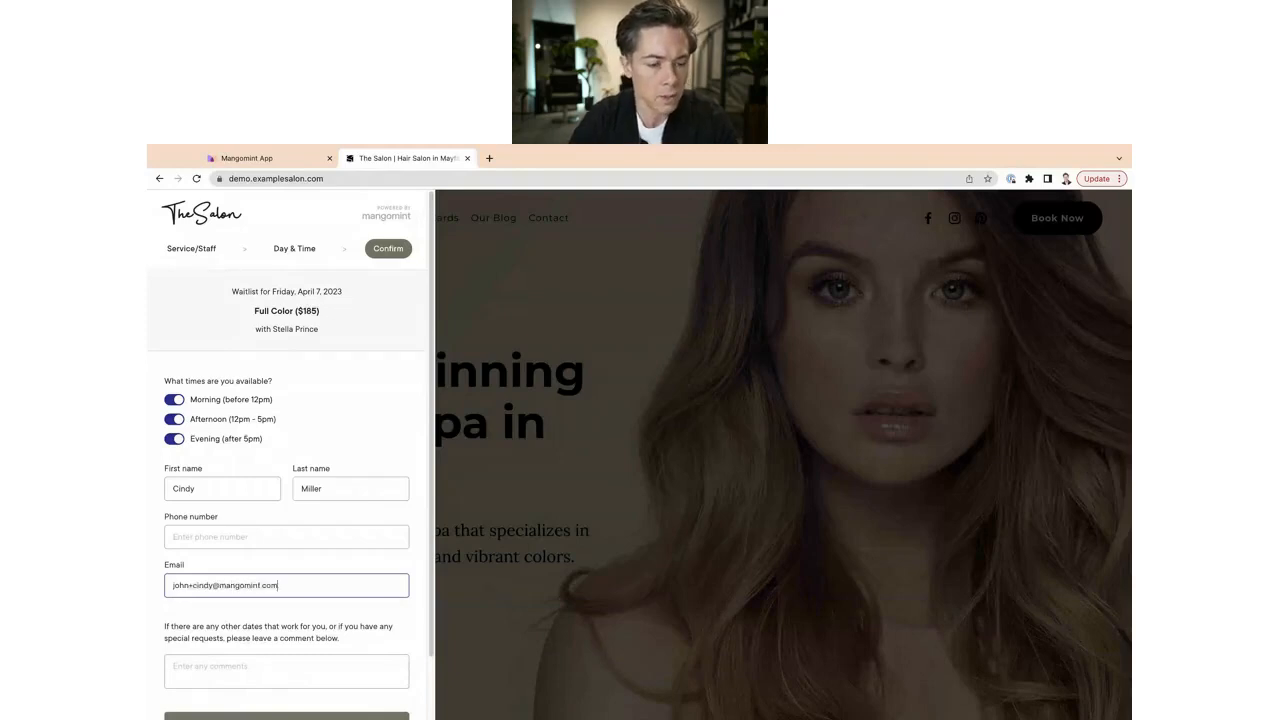
Add the comment 'Next week works as well' for the salon.
click(240, 670)
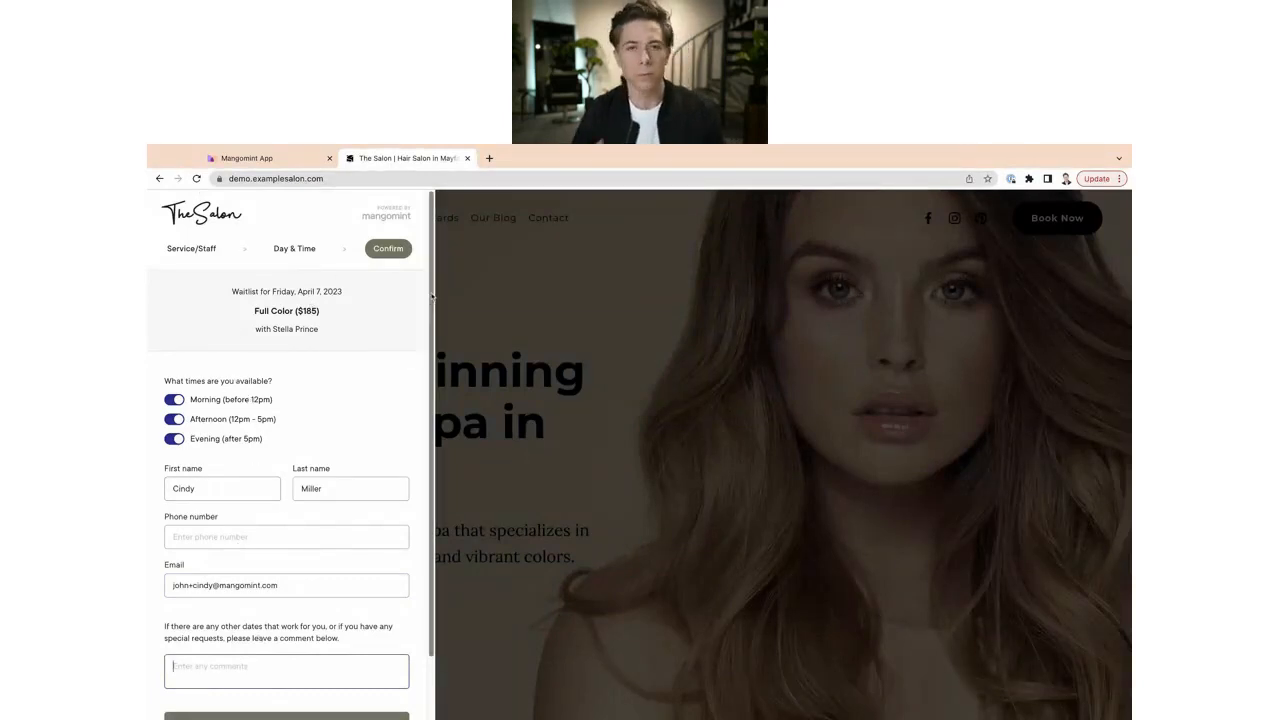
scroll(190, 530, down, 2)
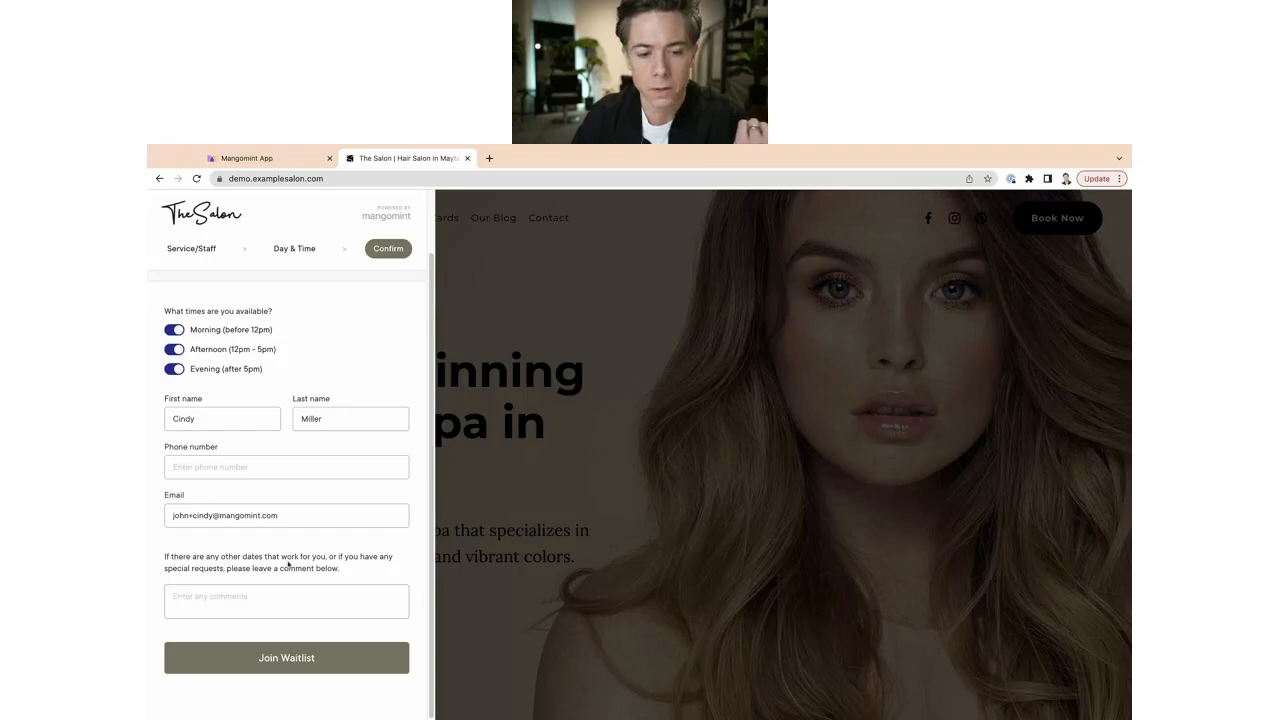
click(245, 599)
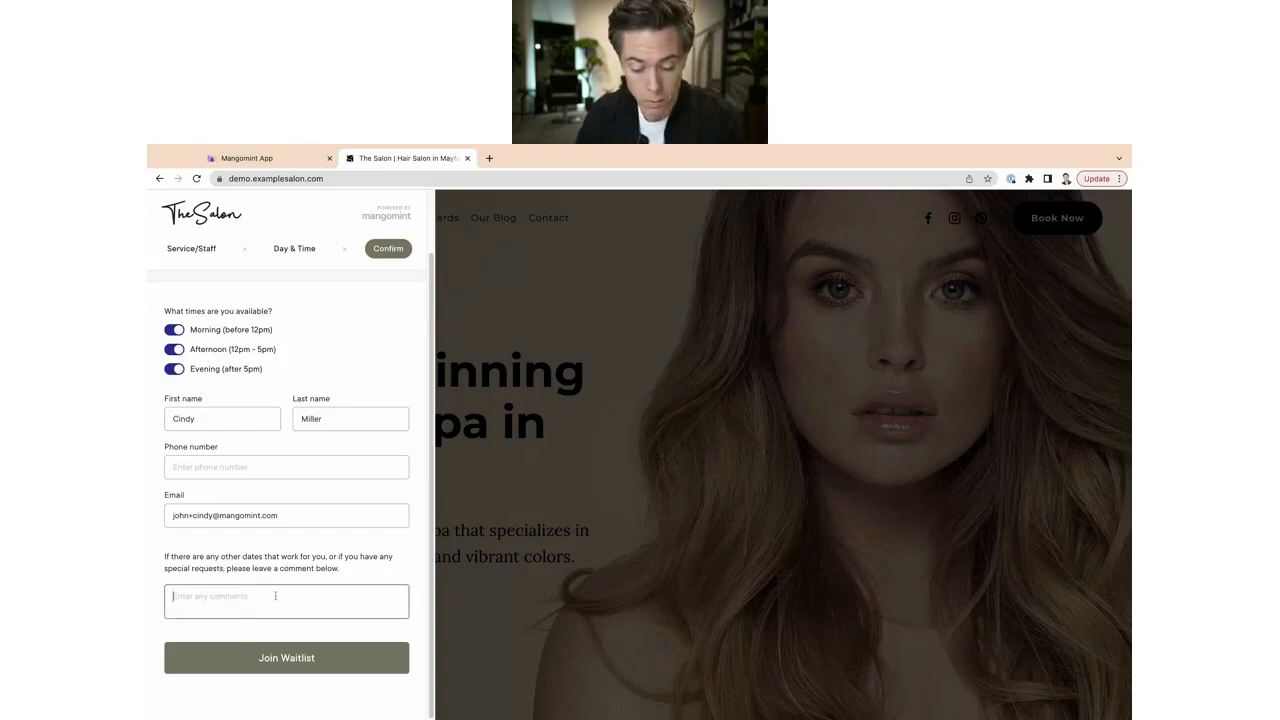
text(Next we)
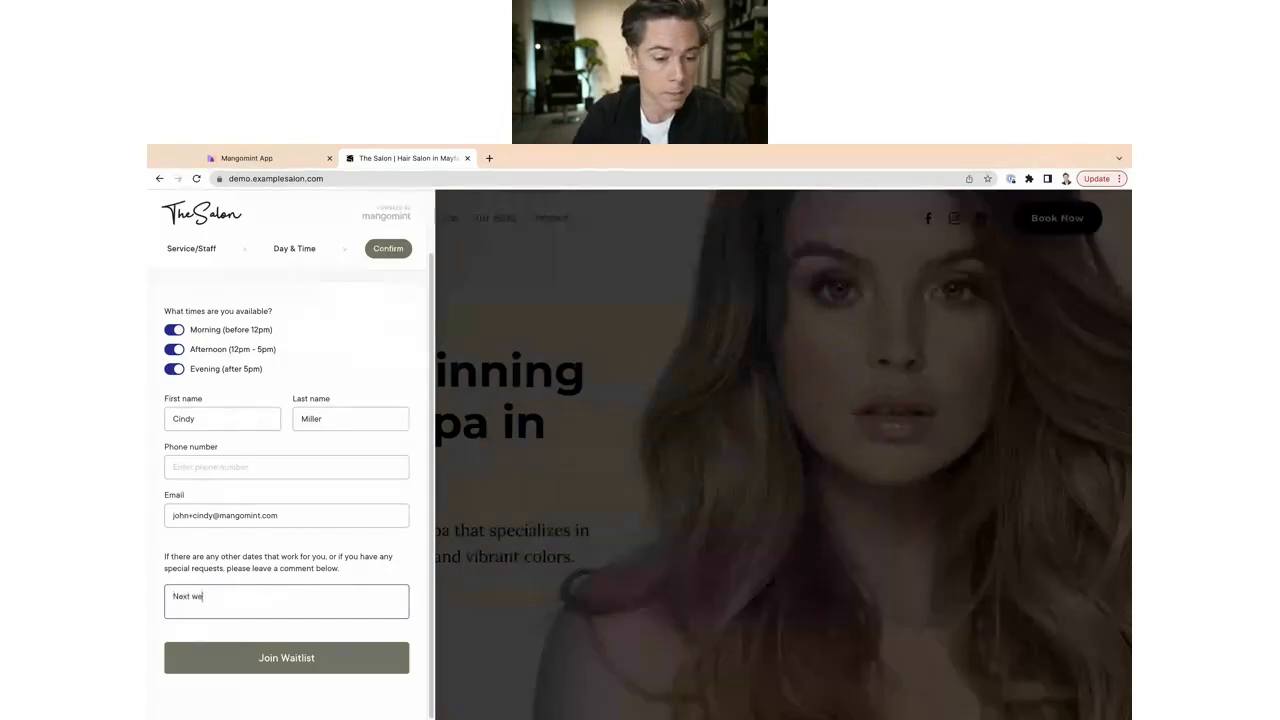
text(ek workls as well)
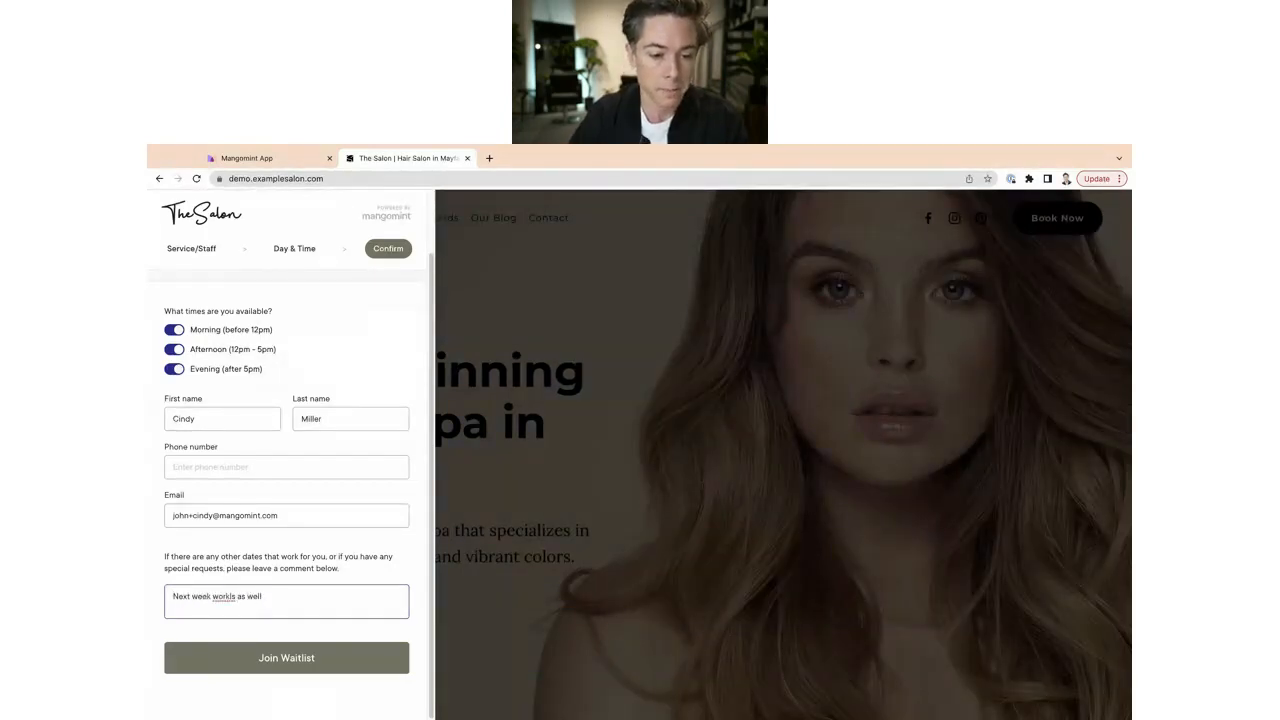
key(Left)
key(Left)
key(Left)
key(Left)
key(Left)
key(BackSpace)
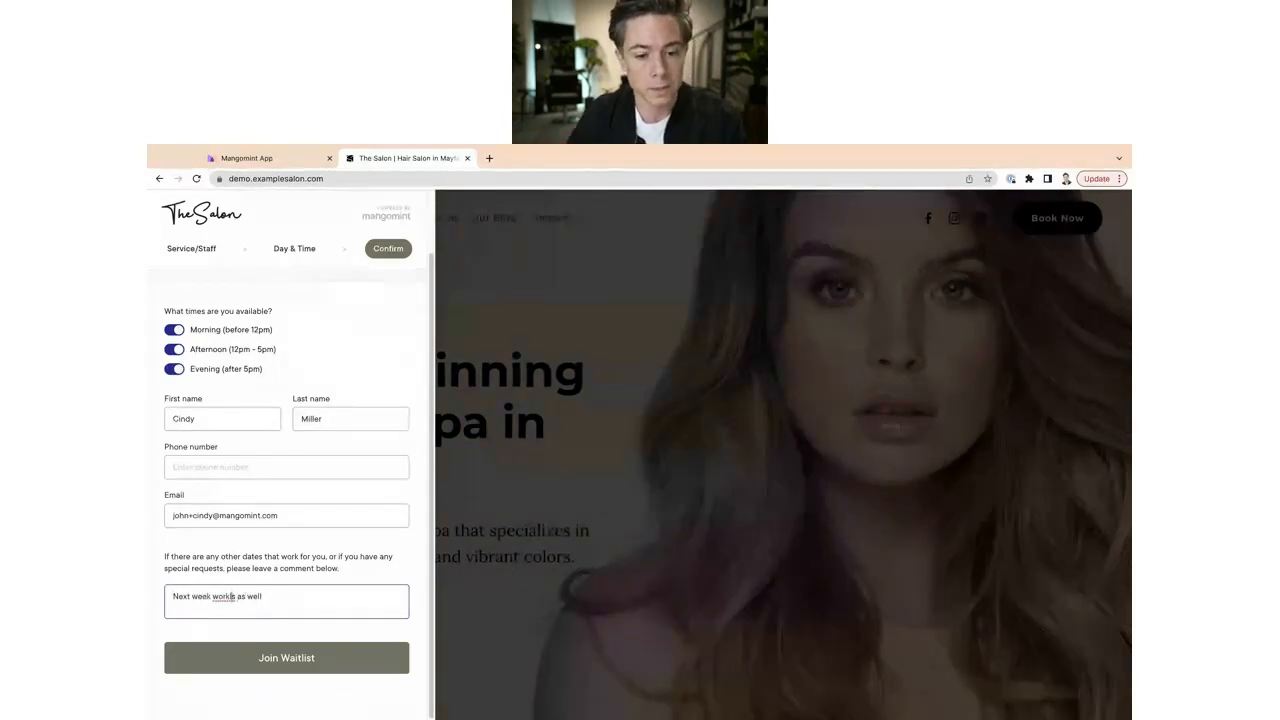
key(BackSpace)
Fill in the client's phone number, submit the waitlist request, and return to the Mangomint calendar.
click(331, 660)
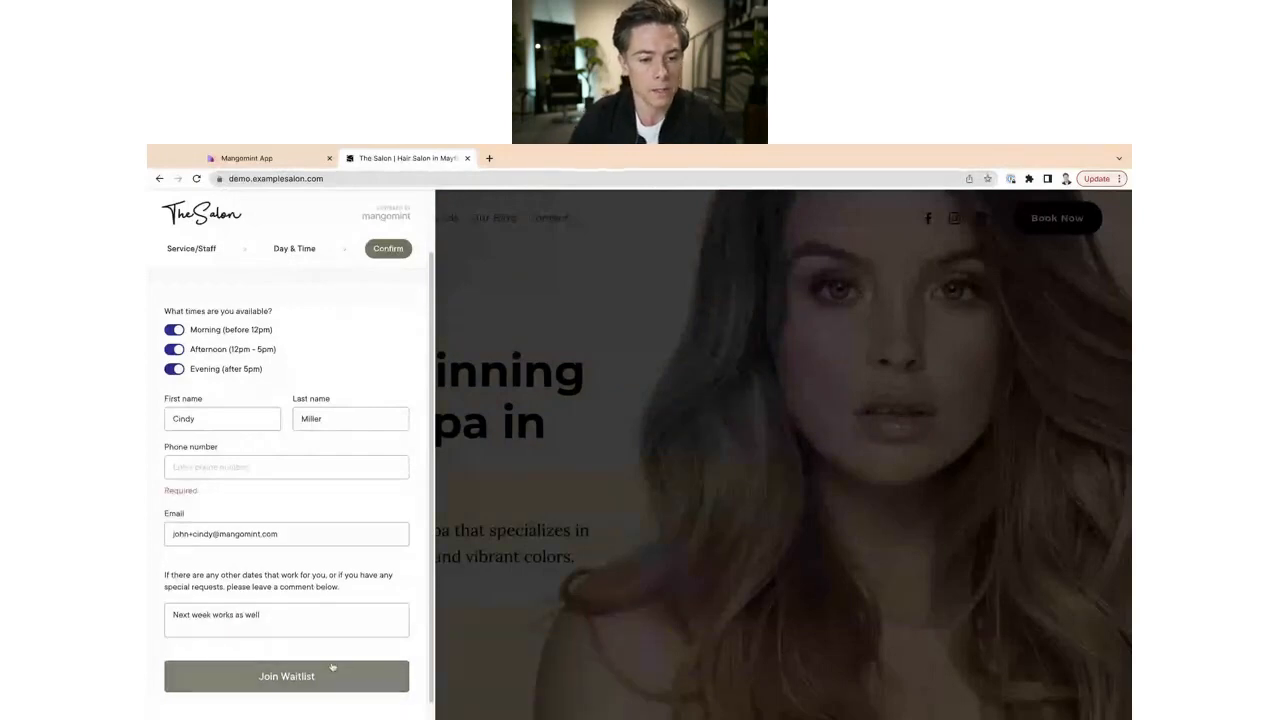
click(190, 466)
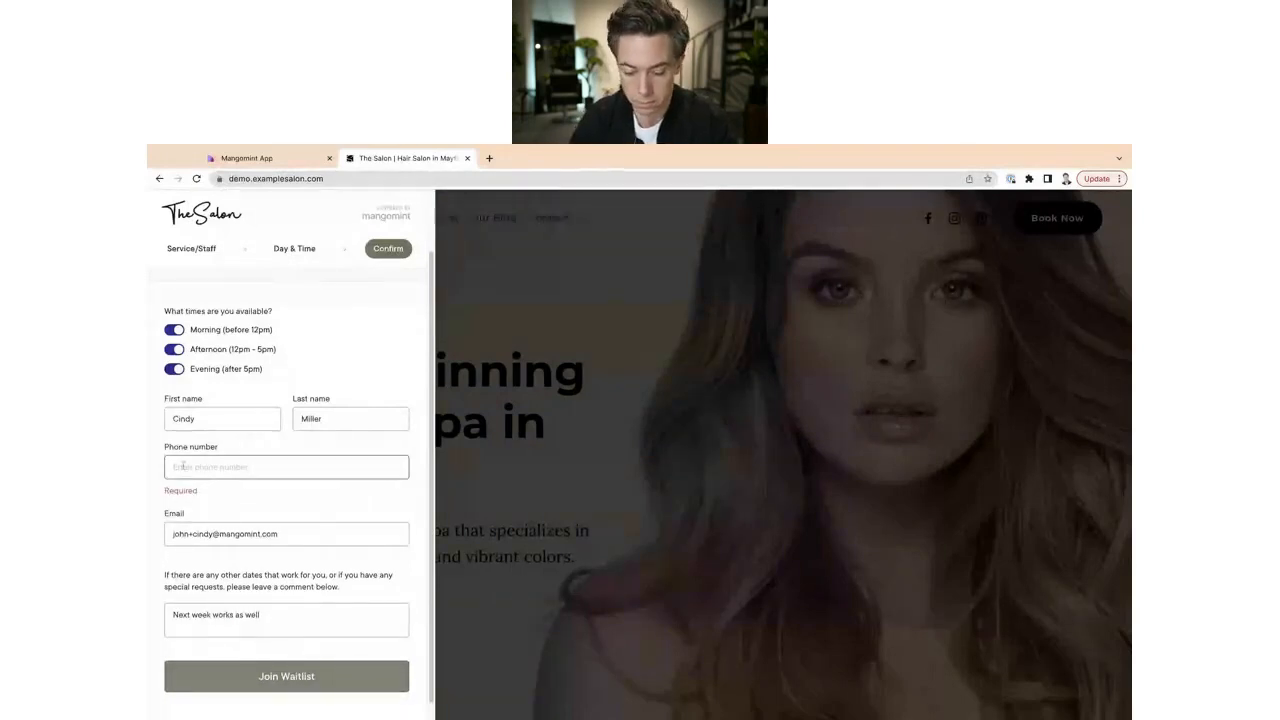
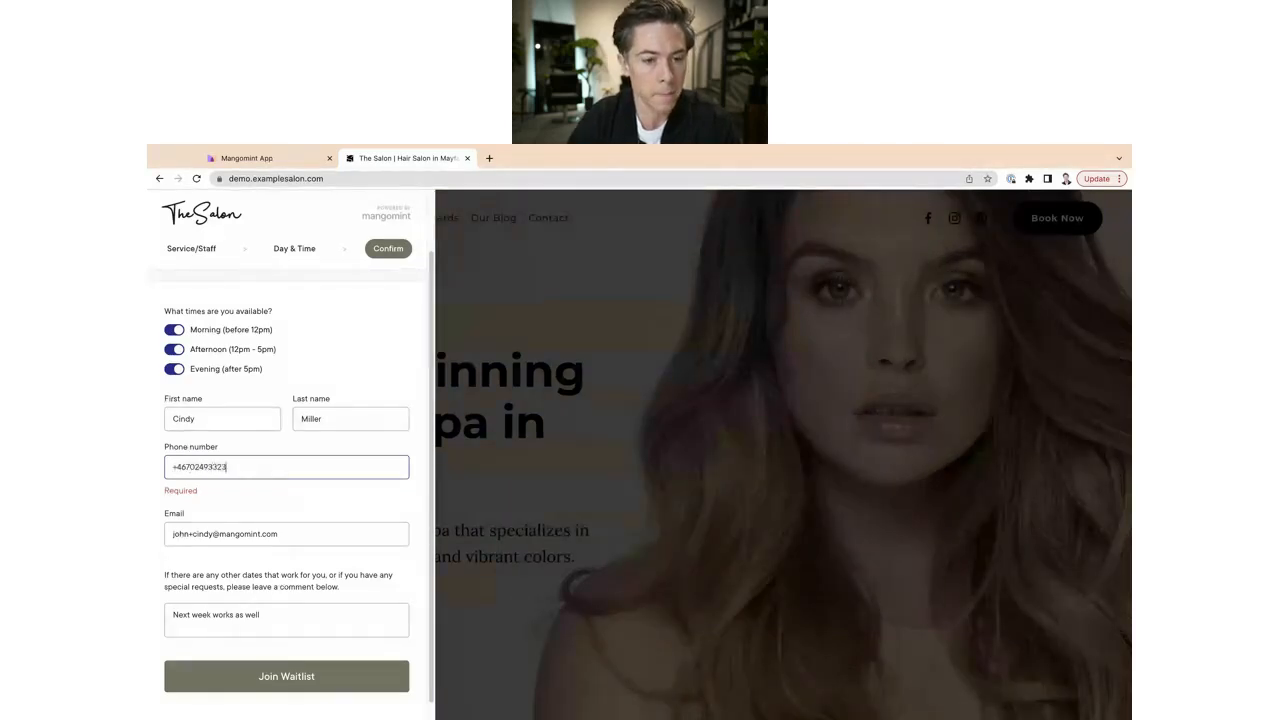
click(247, 670)
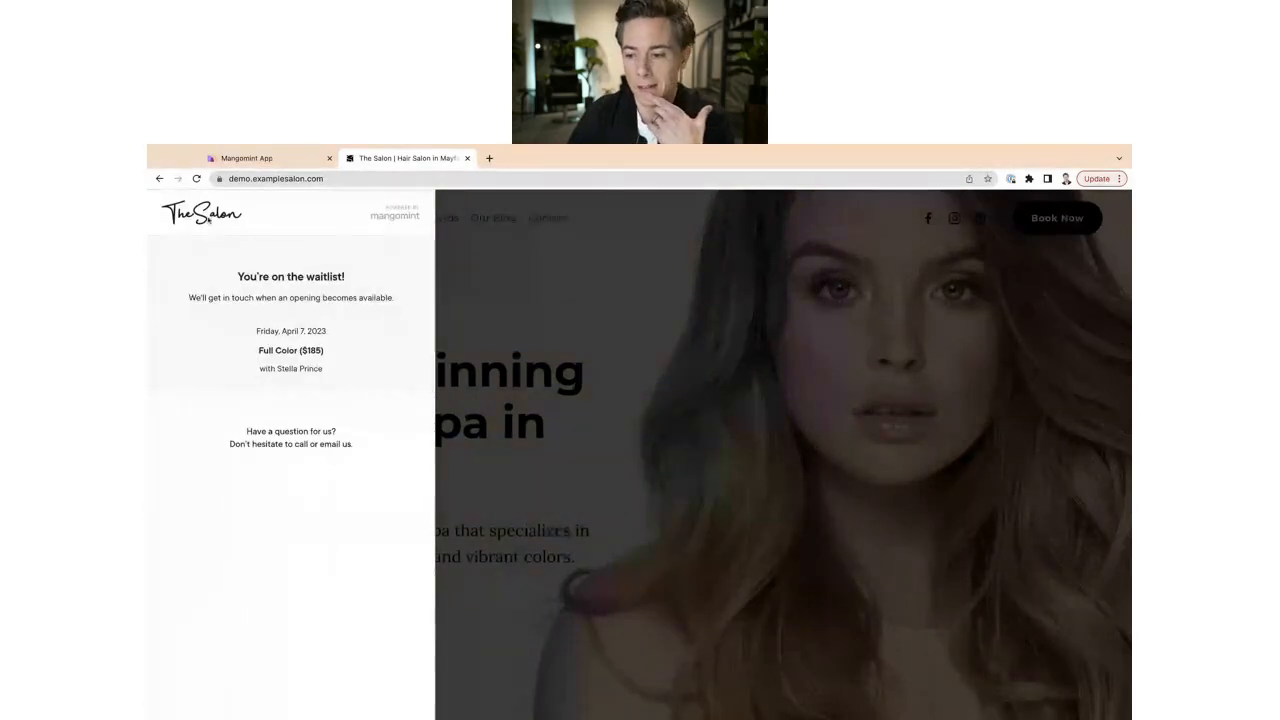
click(255, 160)
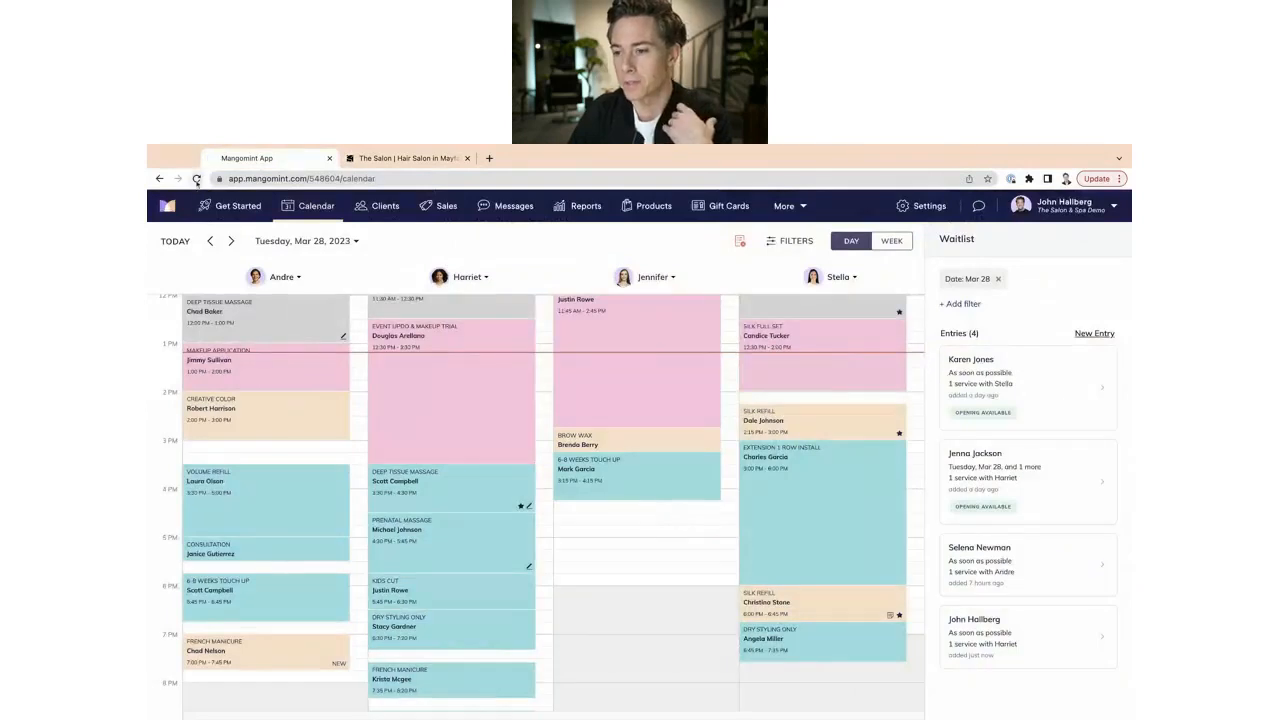
Reload, open the waitlist and clear the Mar 28 filter to reveal five entries, including April 7.
click(196, 178)
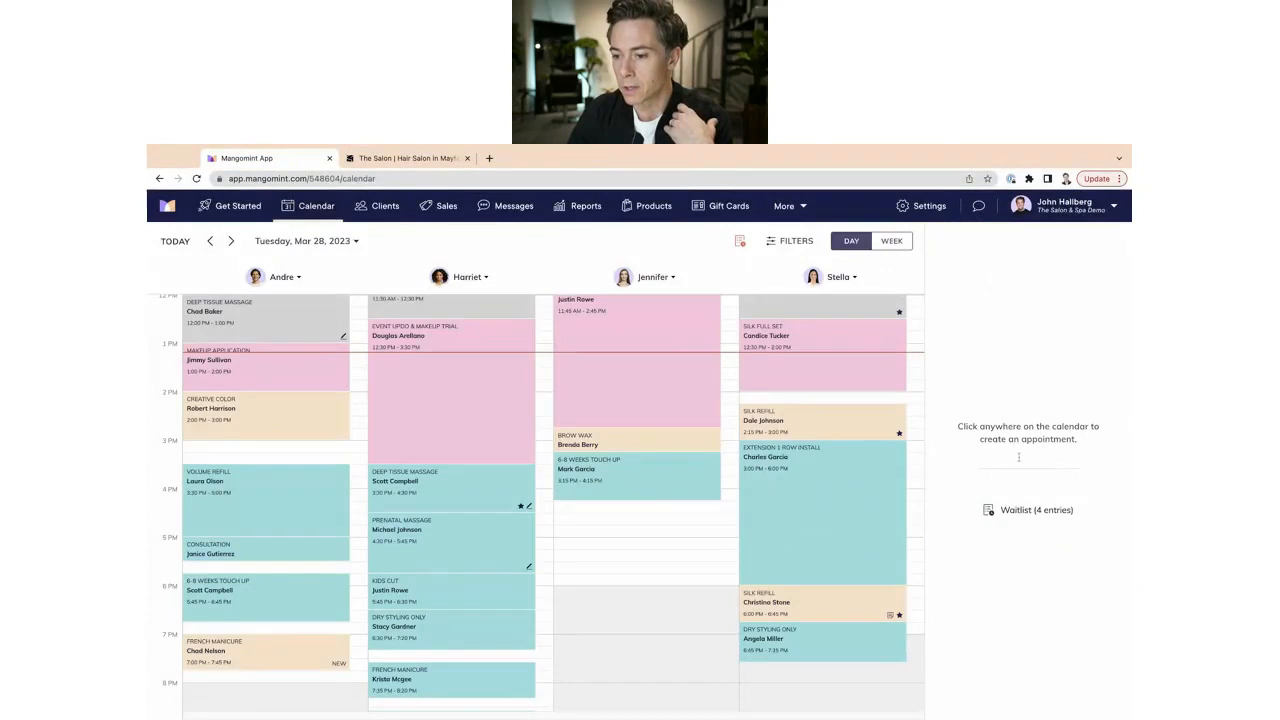
click(1031, 514)
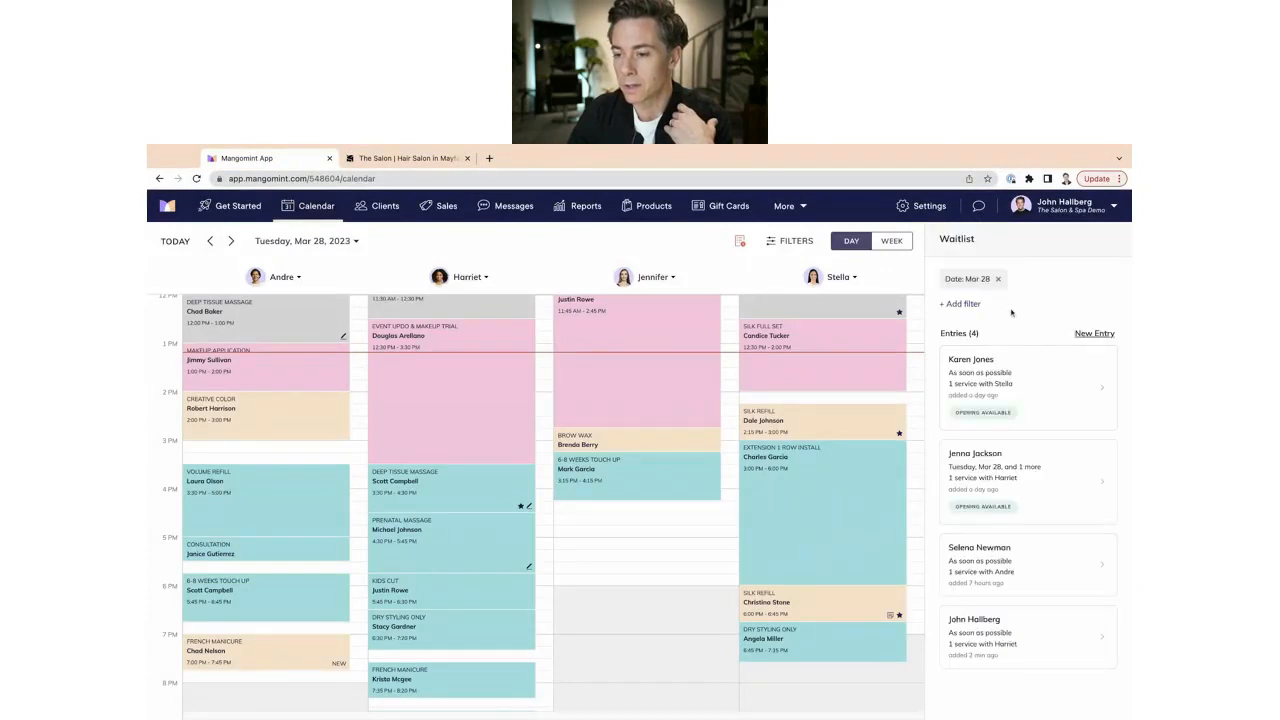
click(1000, 278)
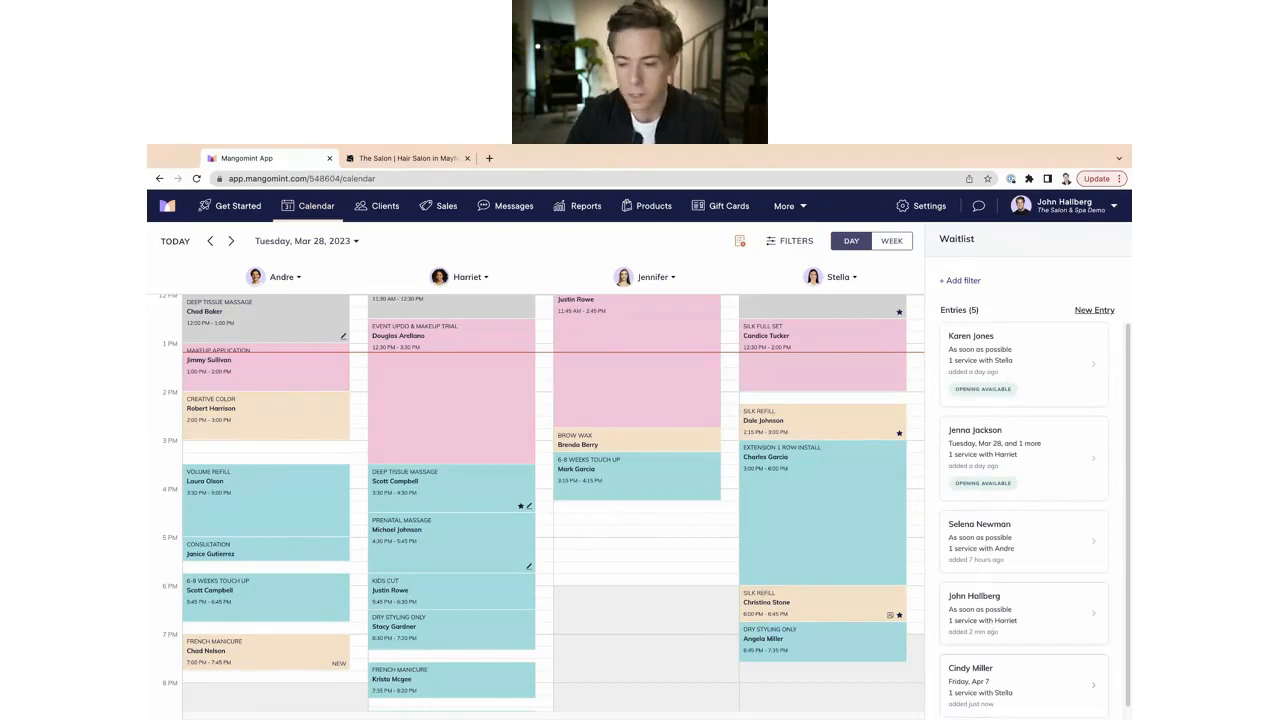
scroll(980, 570, down, 1)
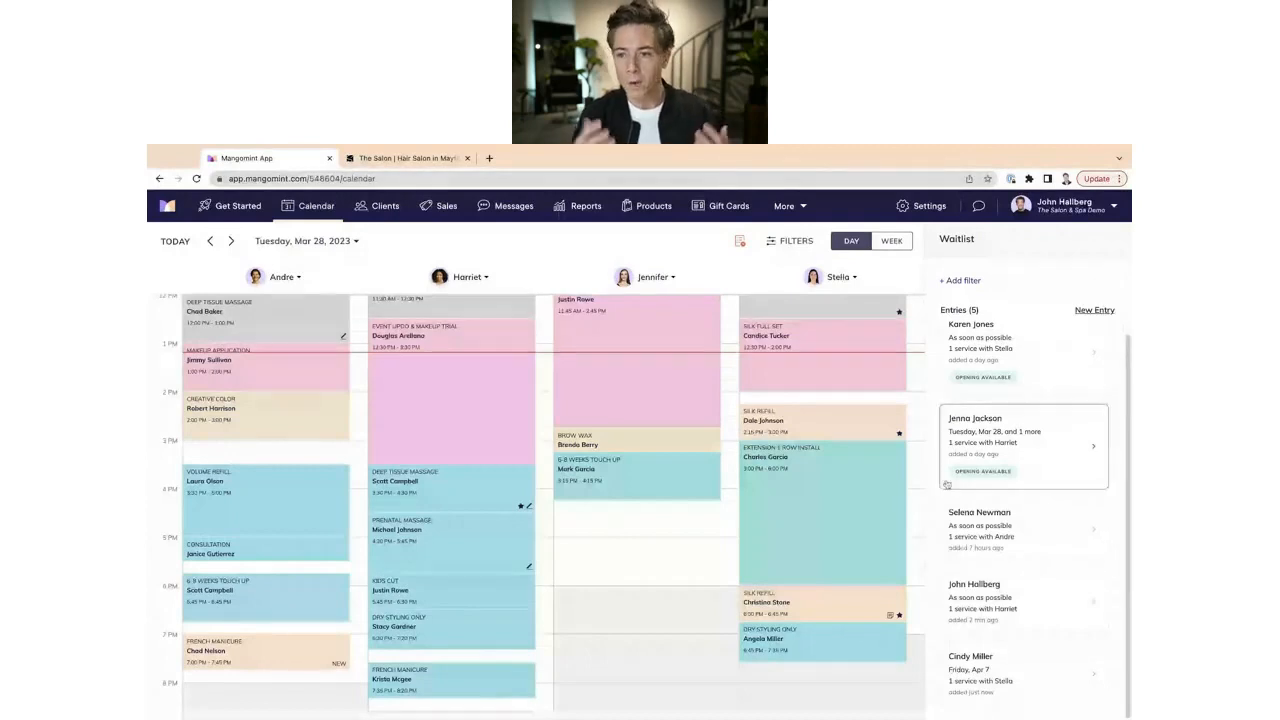
scroll(994, 468, up, 1)
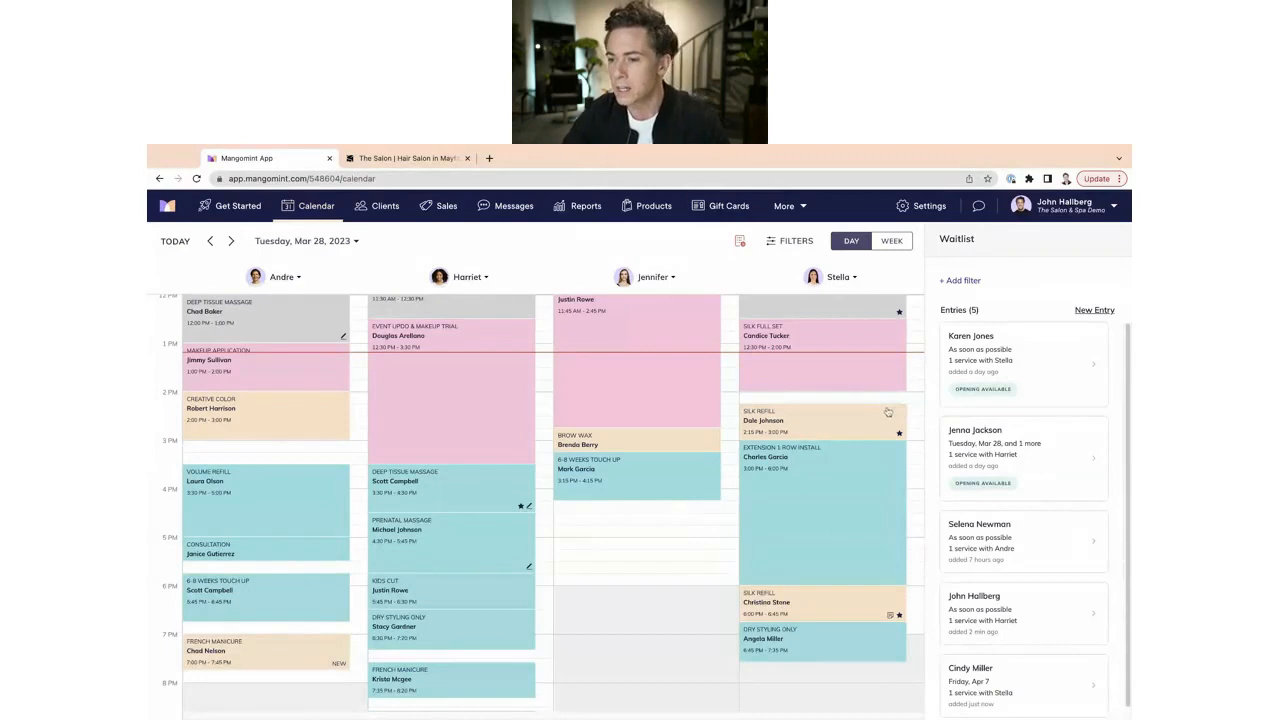
Open the Blowout entry requesting Mar 28 or Mar 30 and start a message to its client.
click(1059, 442)
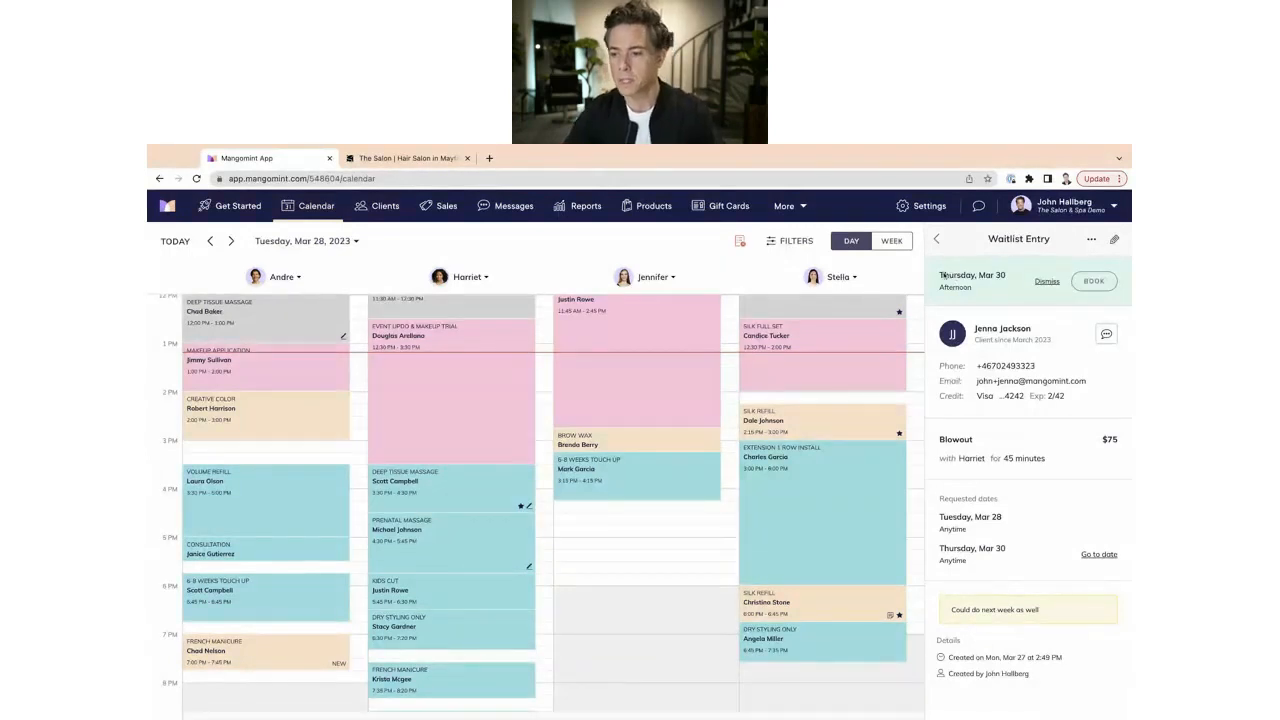
click(936, 239)
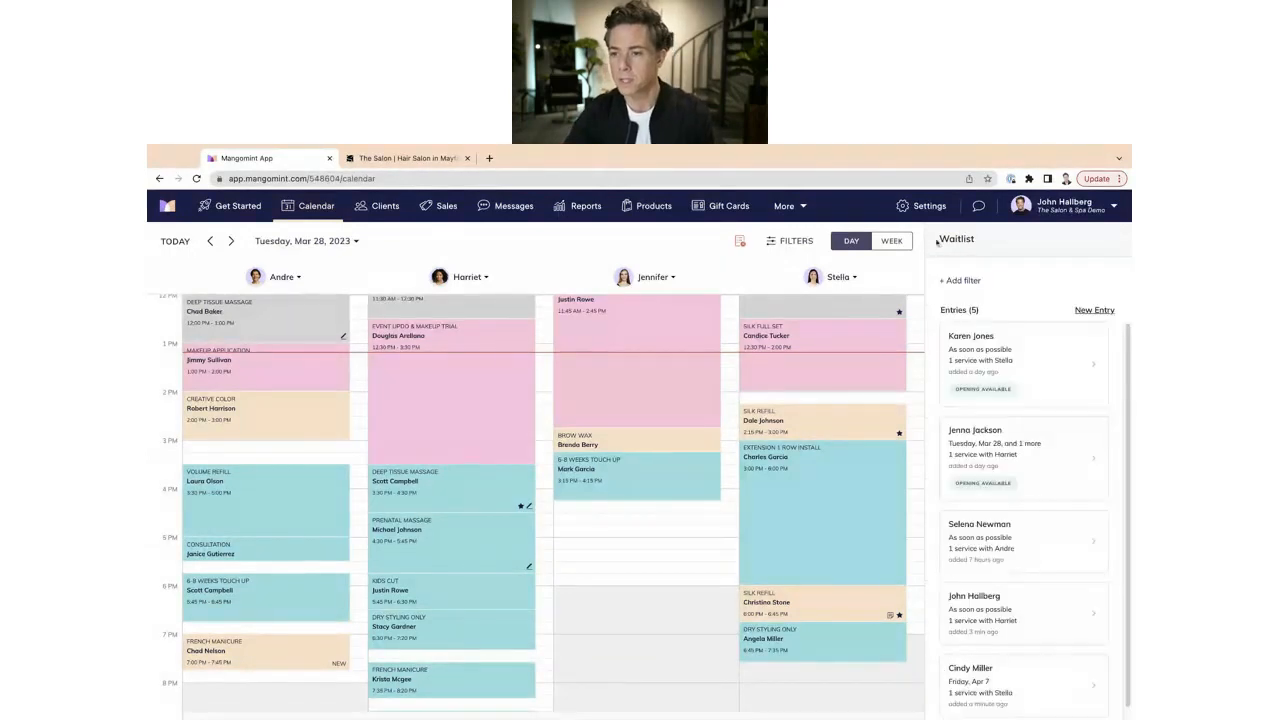
click(1046, 468)
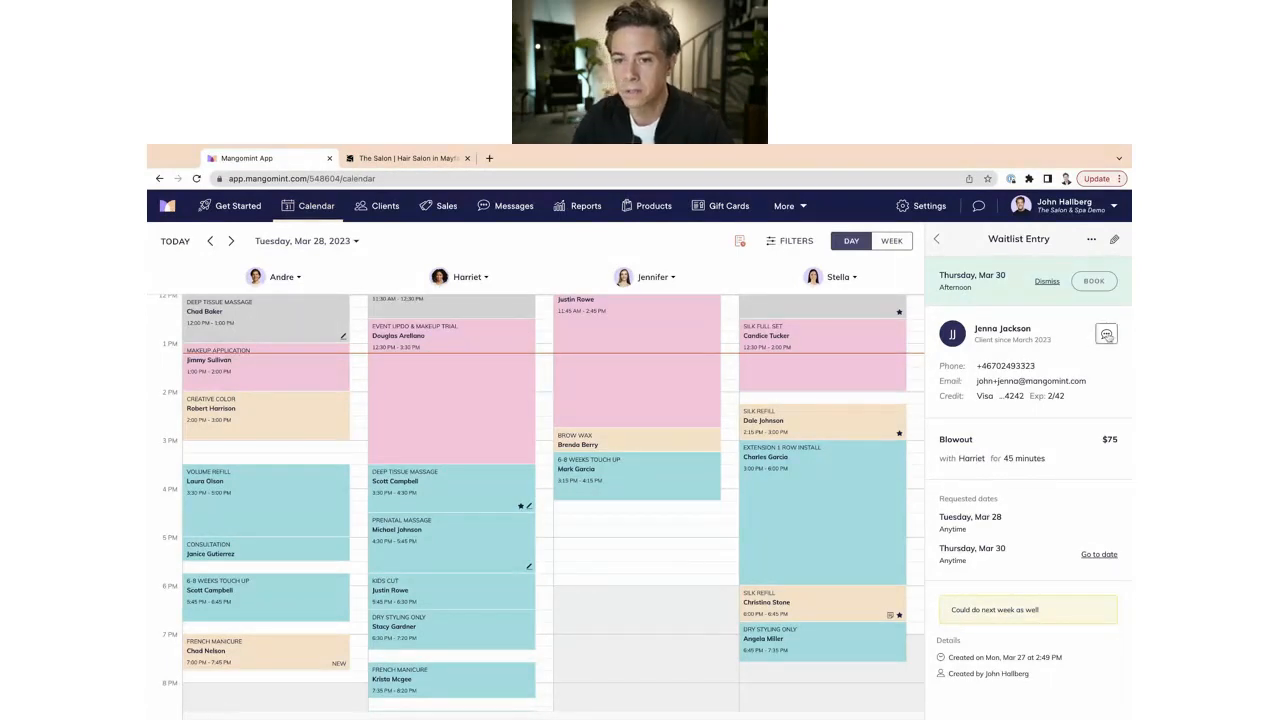
click(1106, 334)
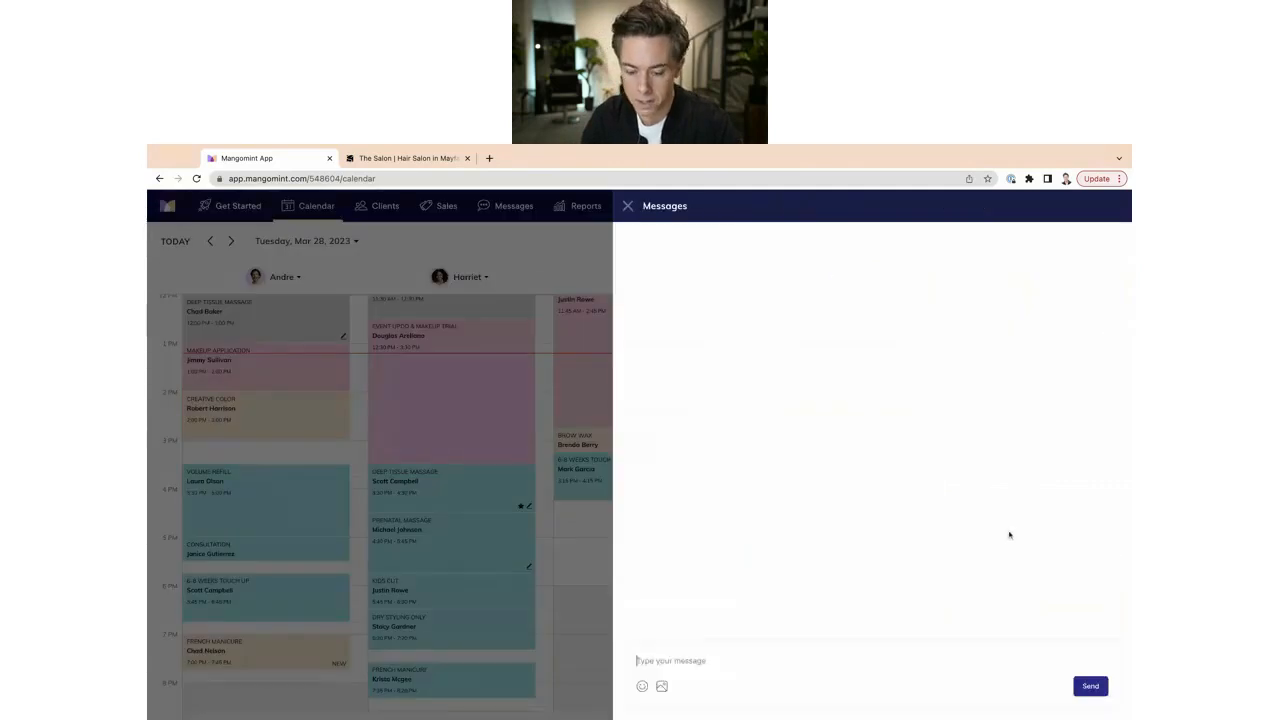
Message the client about an opening with her stylist today, then close the conversation.
text(Hi)
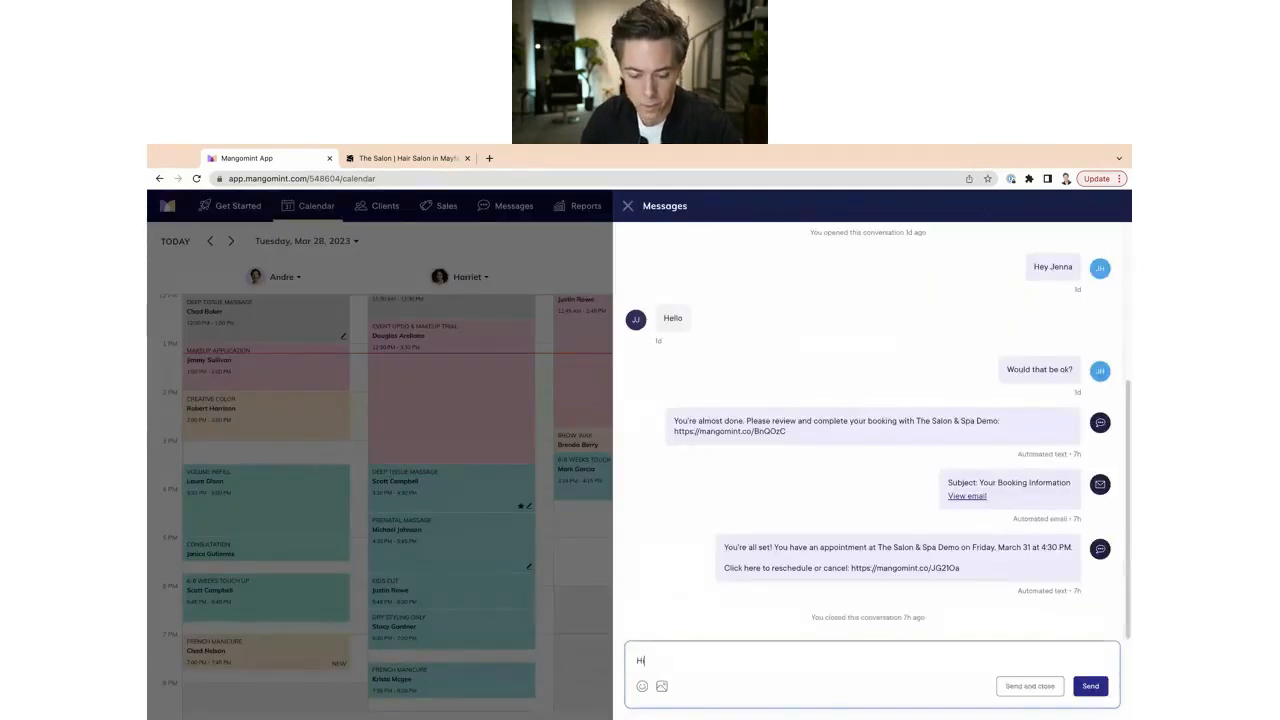
text( Jenna -)
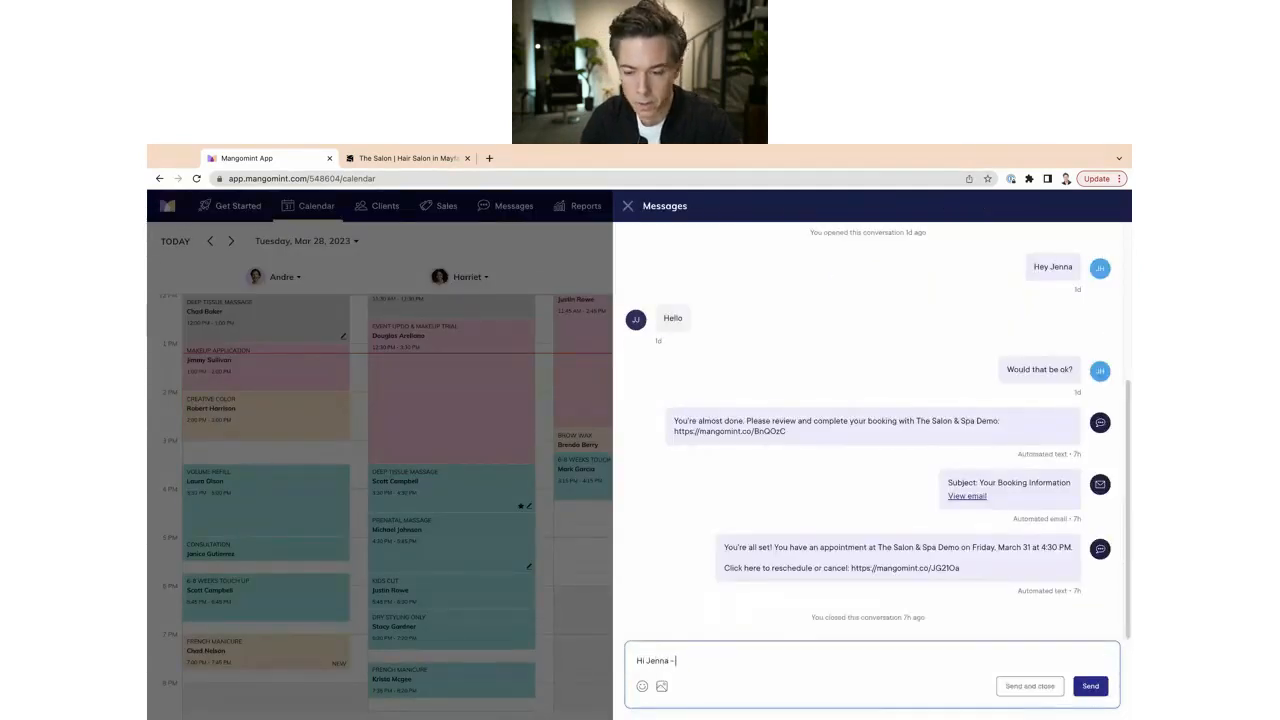
text( we have an ipenin)
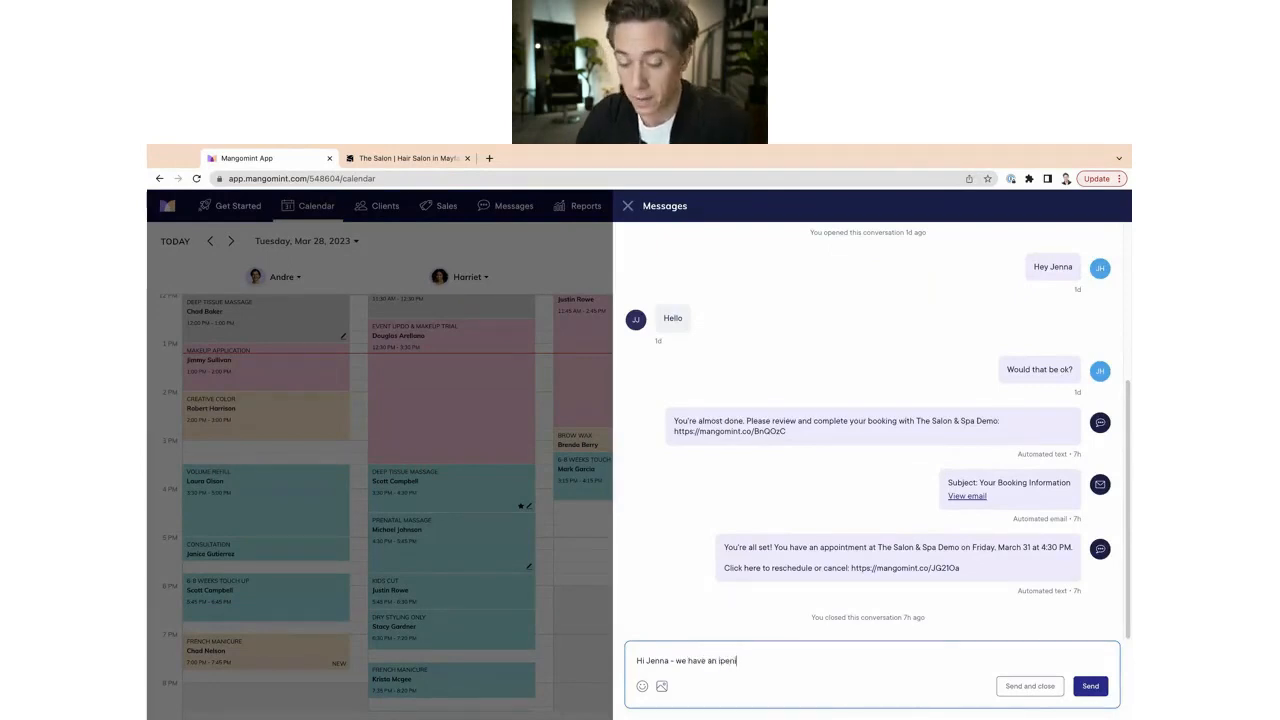
key(BackSpace)
key(BackSpace)
key(BackSpace)
key(BackSpace)
key(BackSpace)
key(BackSpace)
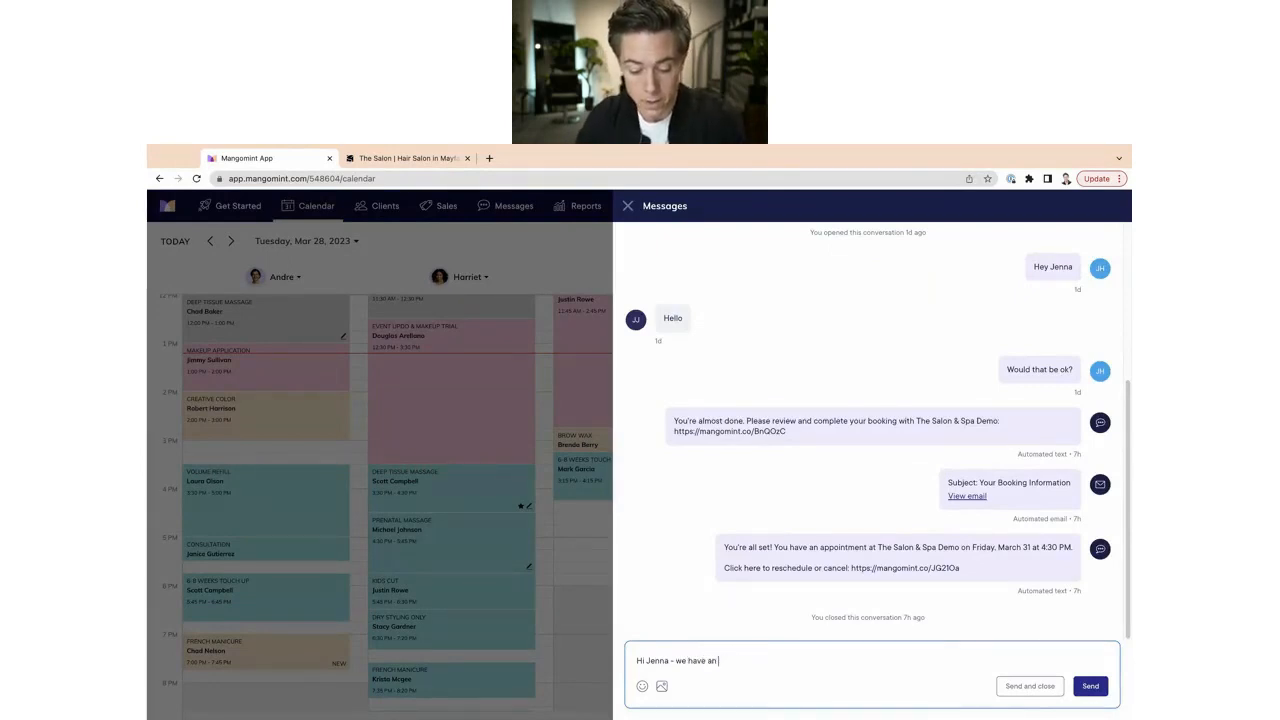
text(opening with h)
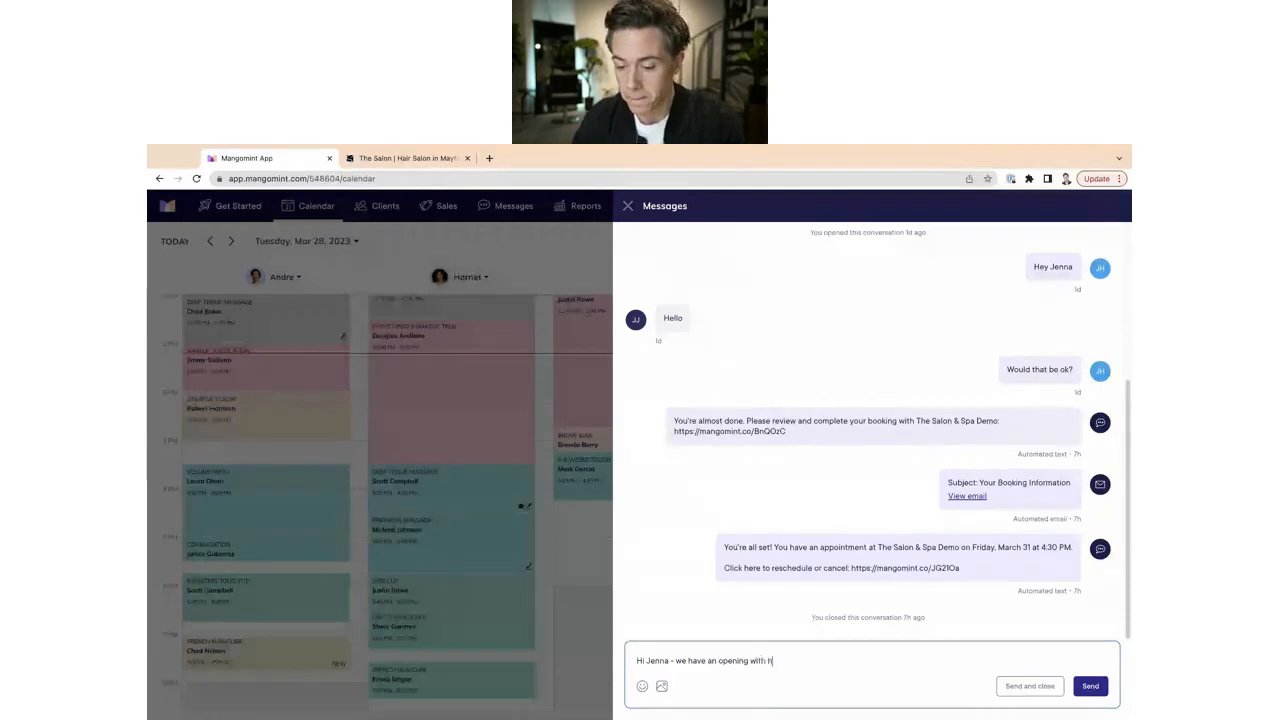
text(arriet today)
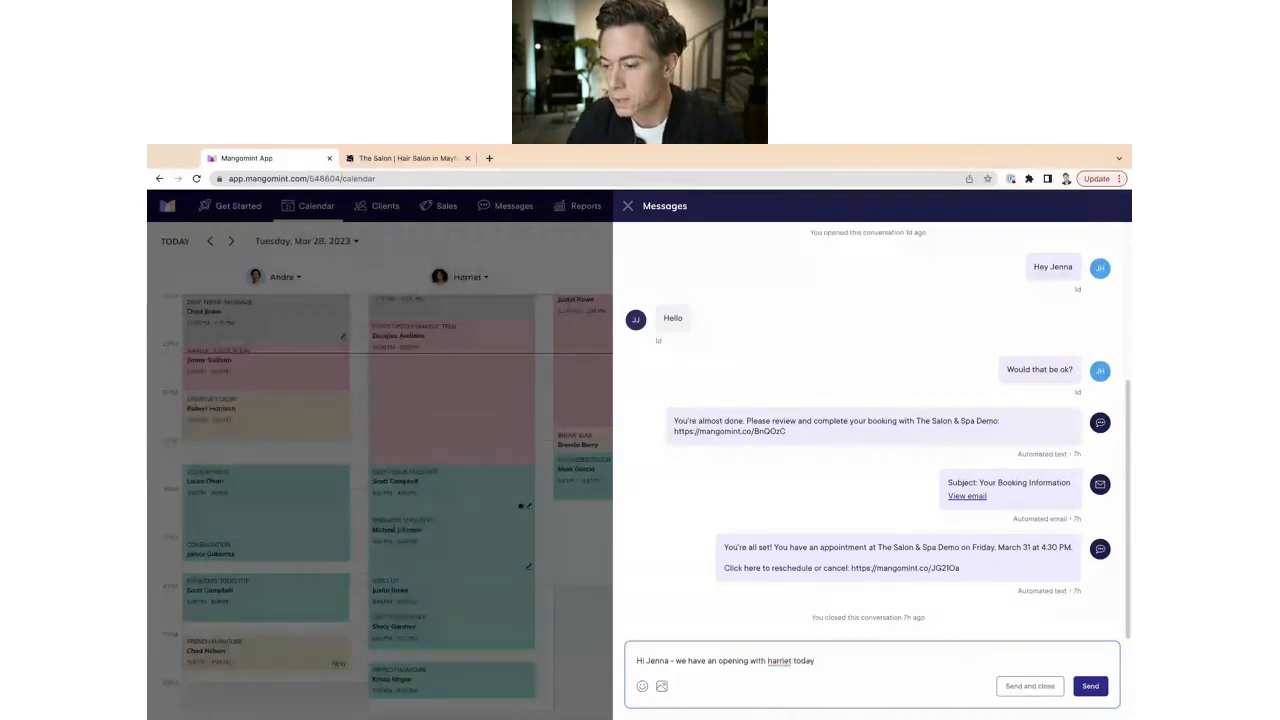
text(.)
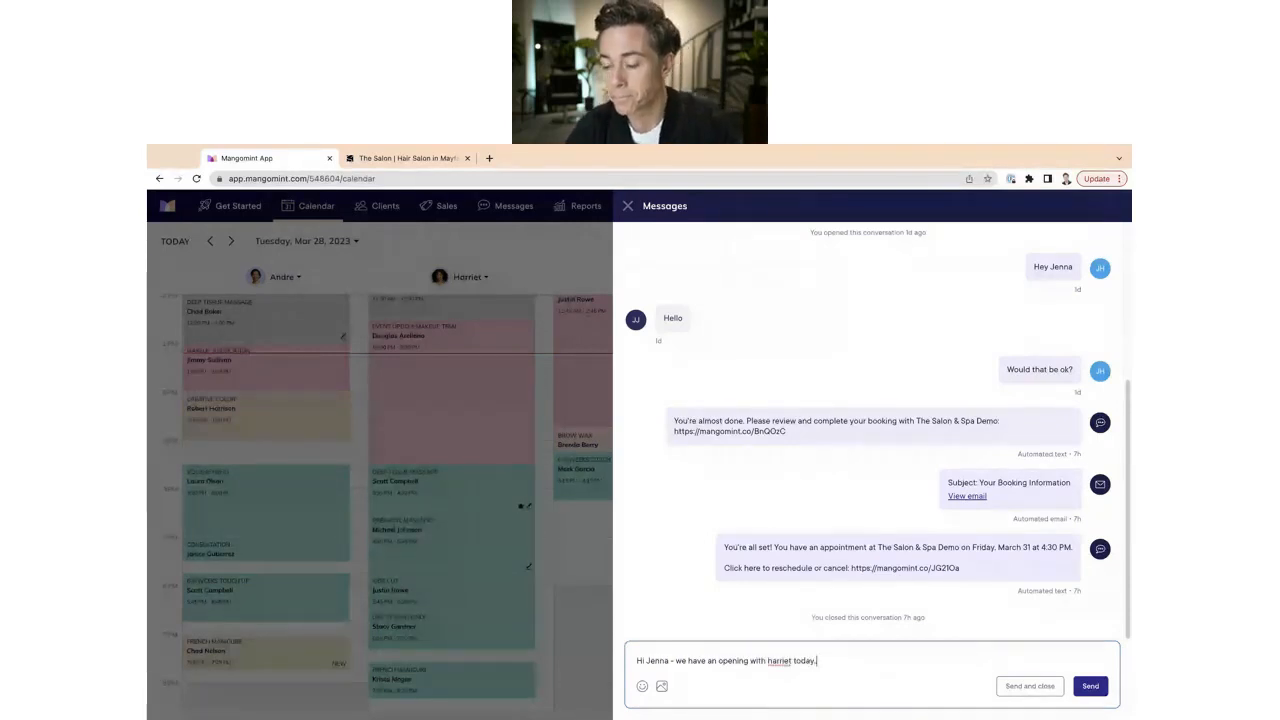
click(1096, 695)
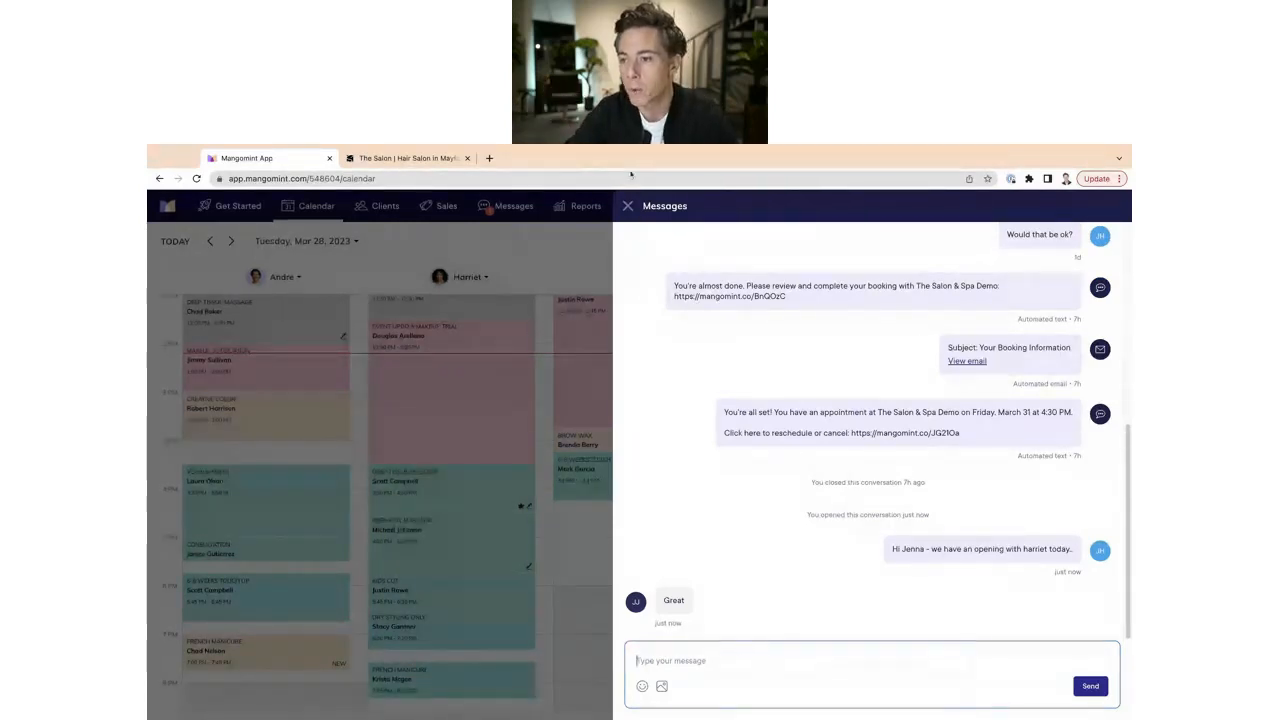
click(627, 206)
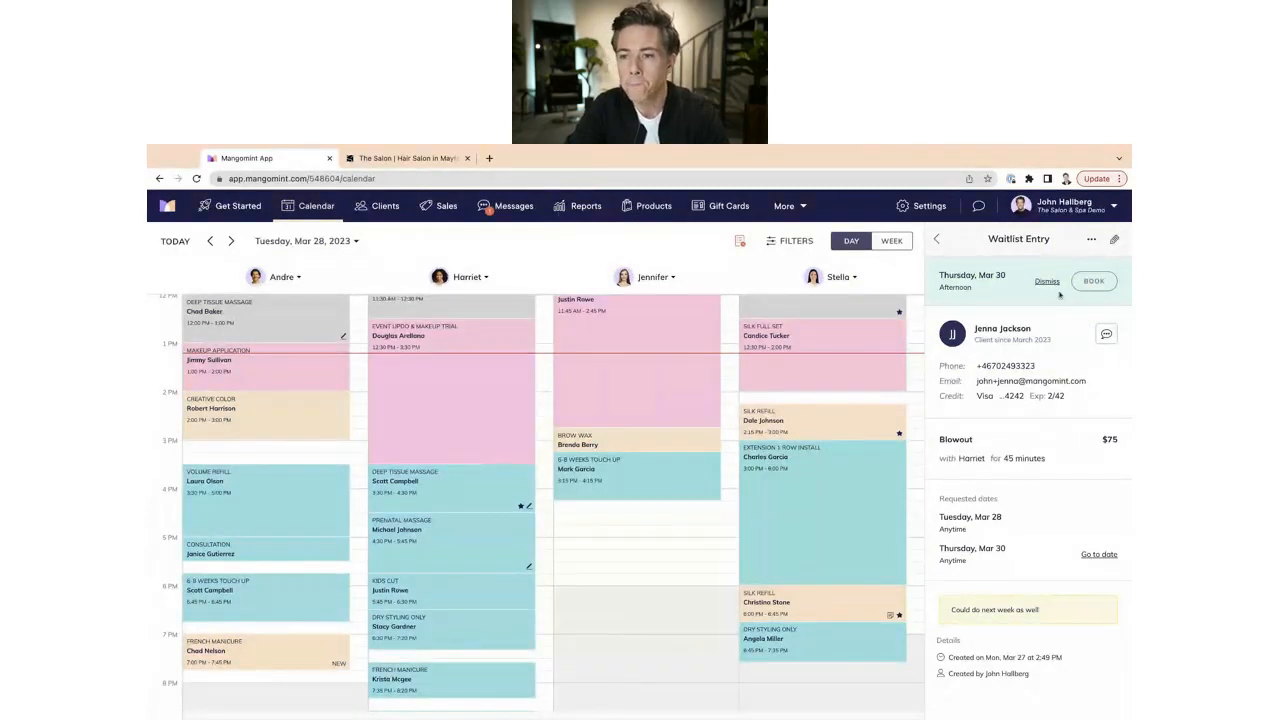
Open a new appointment draft for the waitlisted Blowout with Harriet on Thursday, Mar 30 at 3:00 PM.
click(1087, 284)
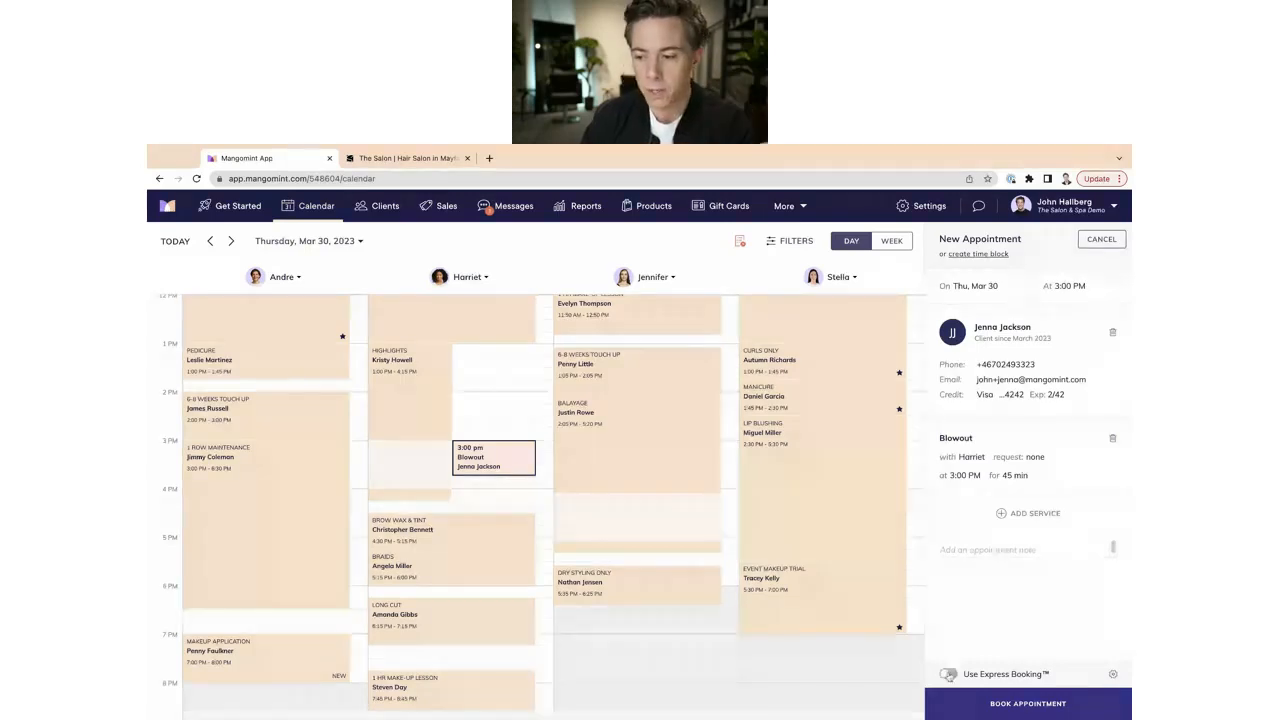
Turn on Express Booking, review its deposit option without changing it, and text the client the booking link.
click(948, 675)
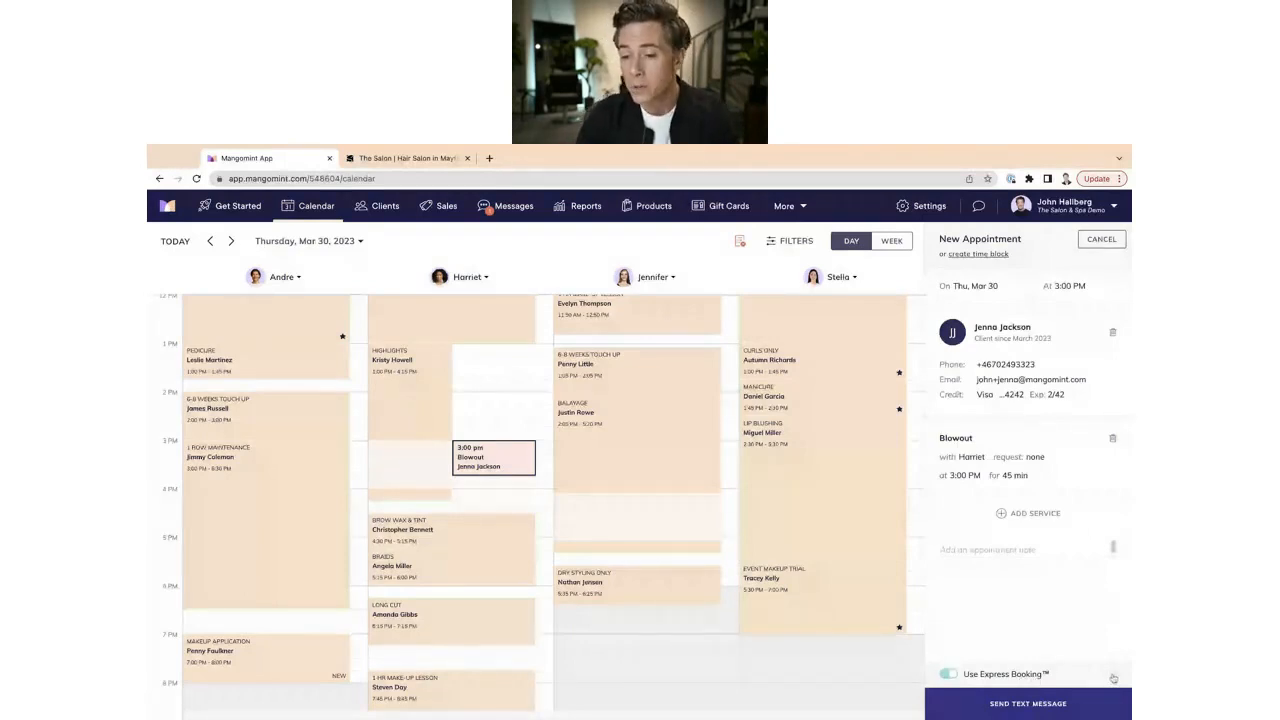
click(1008, 674)
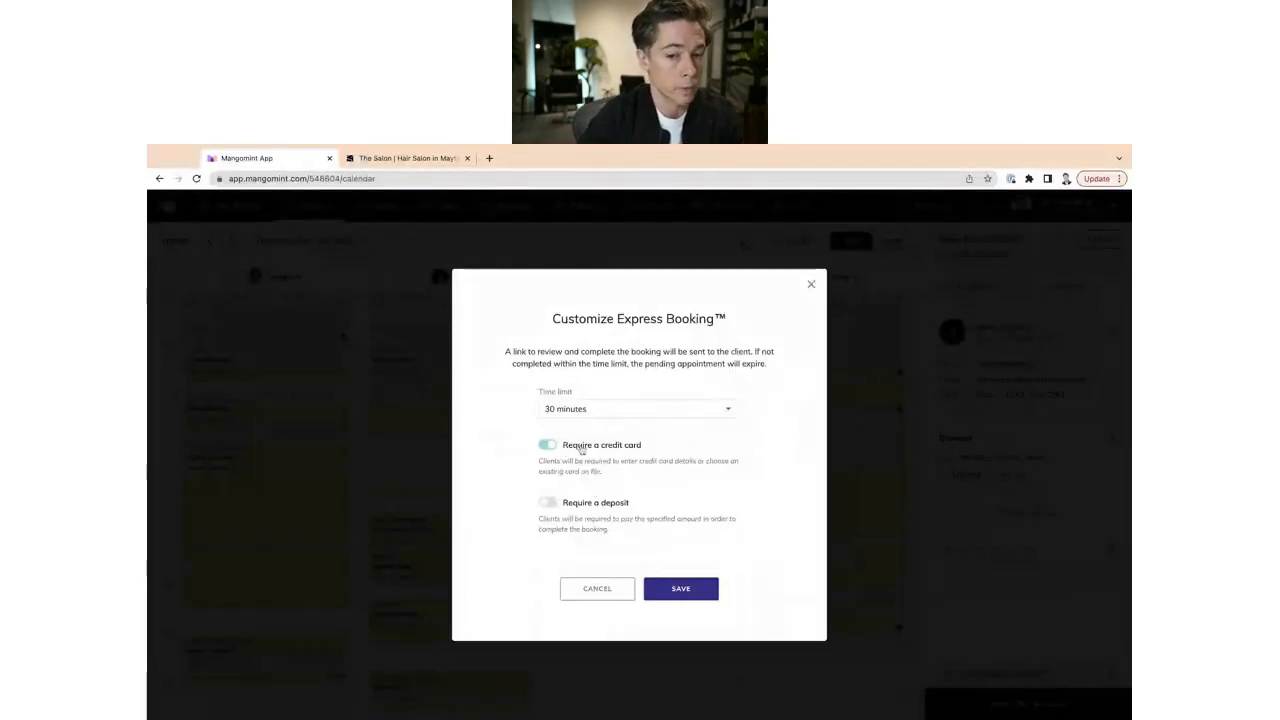
click(590, 503)
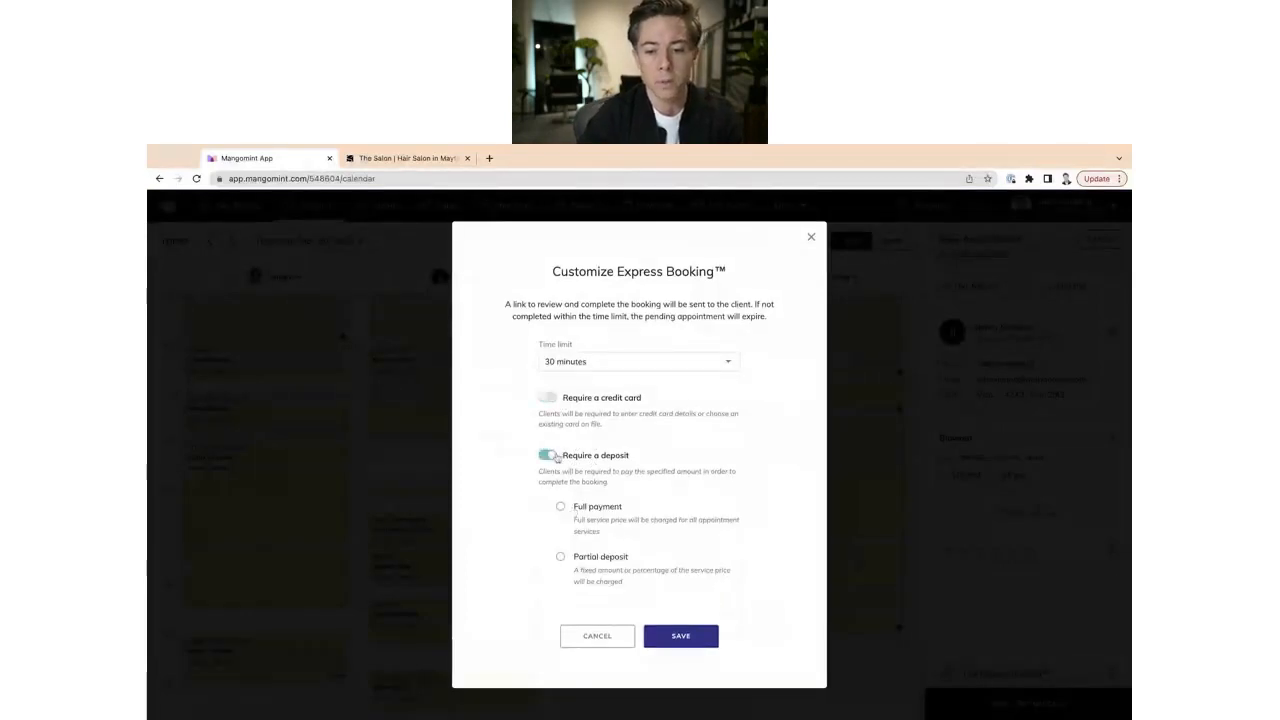
click(551, 455)
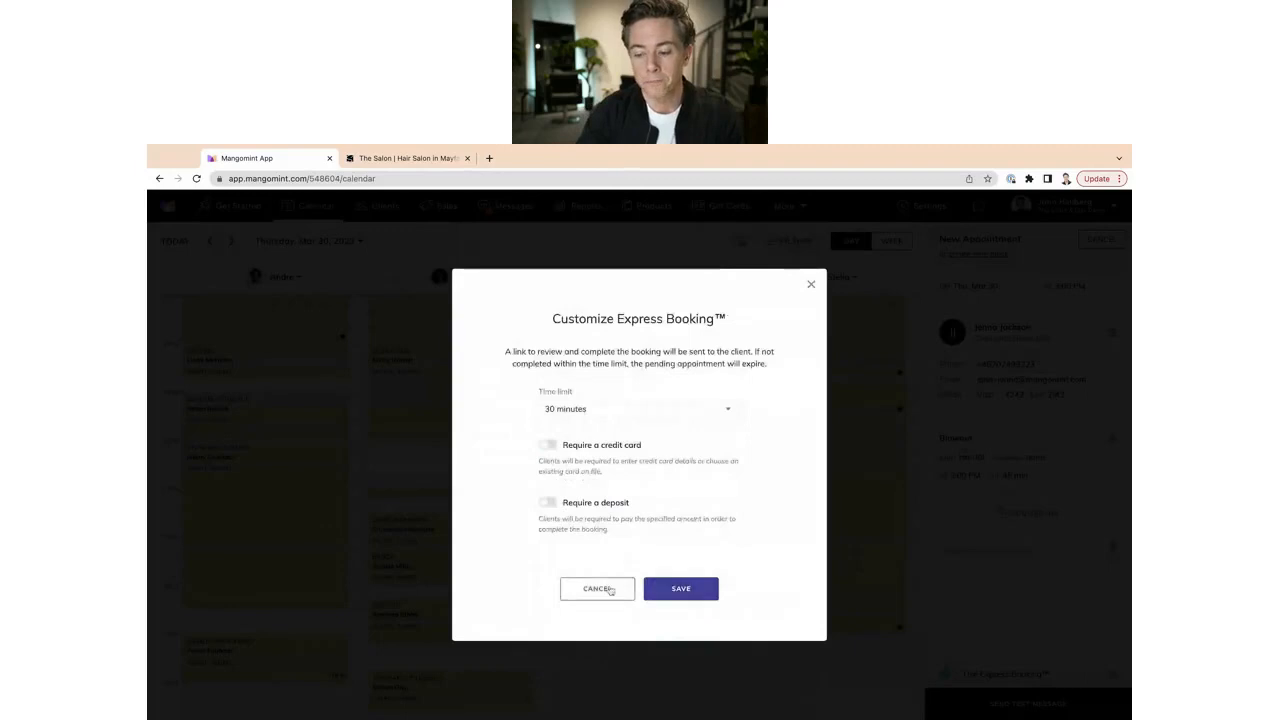
click(652, 589)
click(1018, 694)
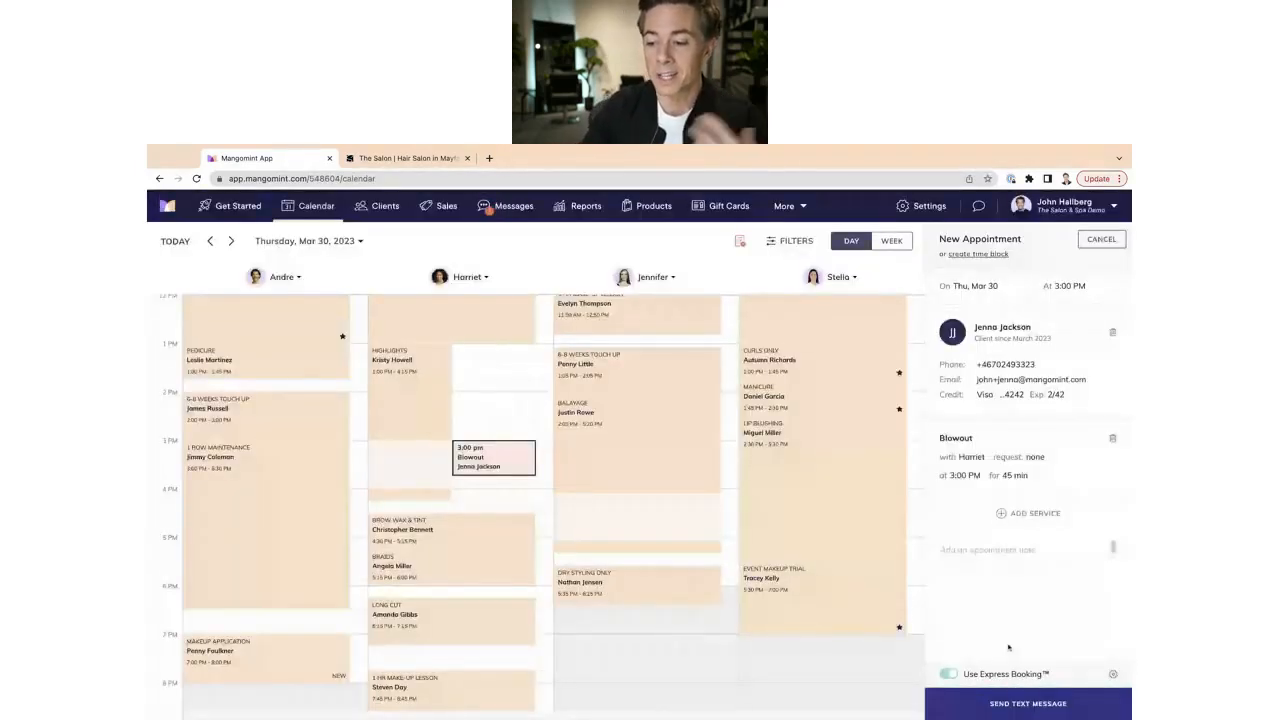
click(1050, 706)
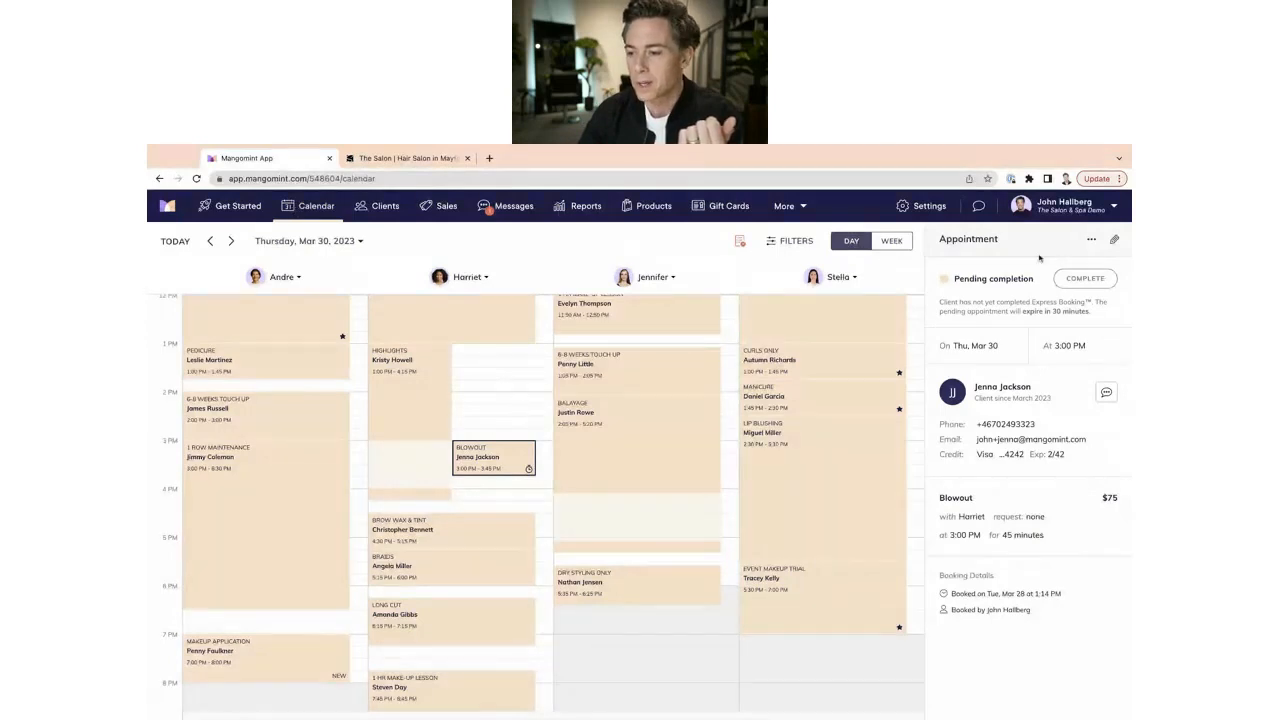
From the 3 waitlist entries, open the Long Cut request with Stella.
click(506, 407)
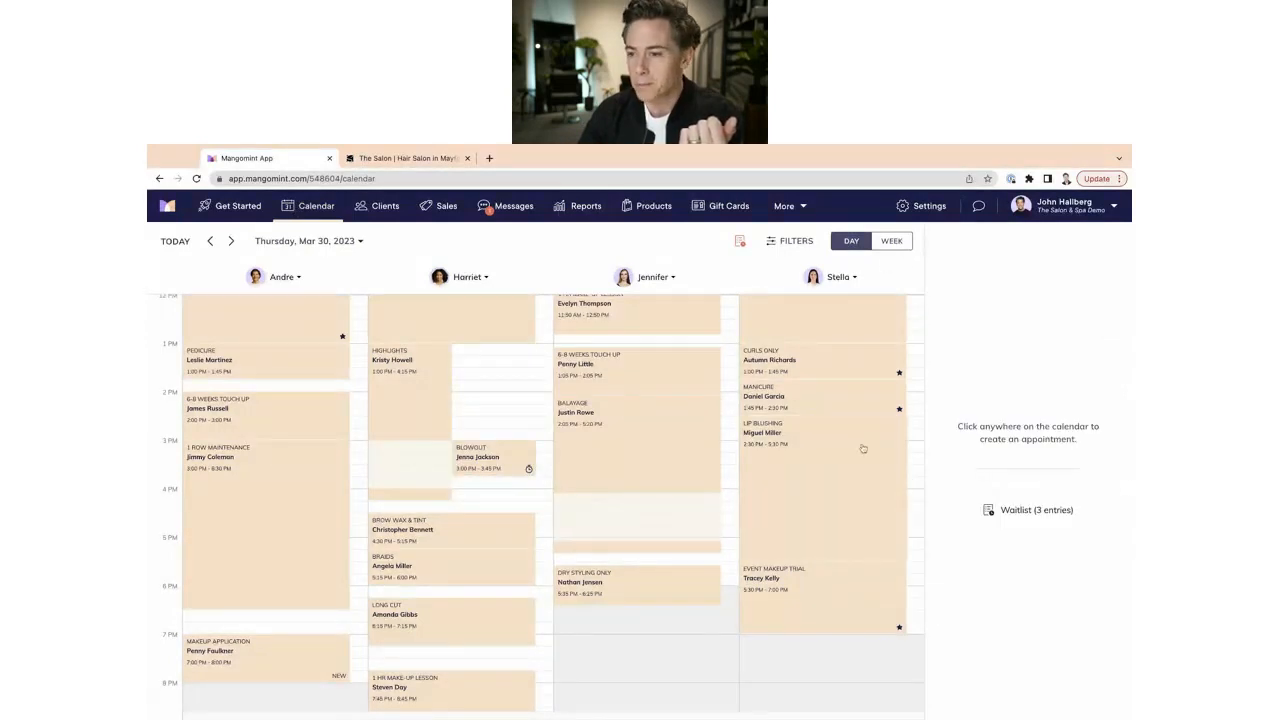
click(1010, 509)
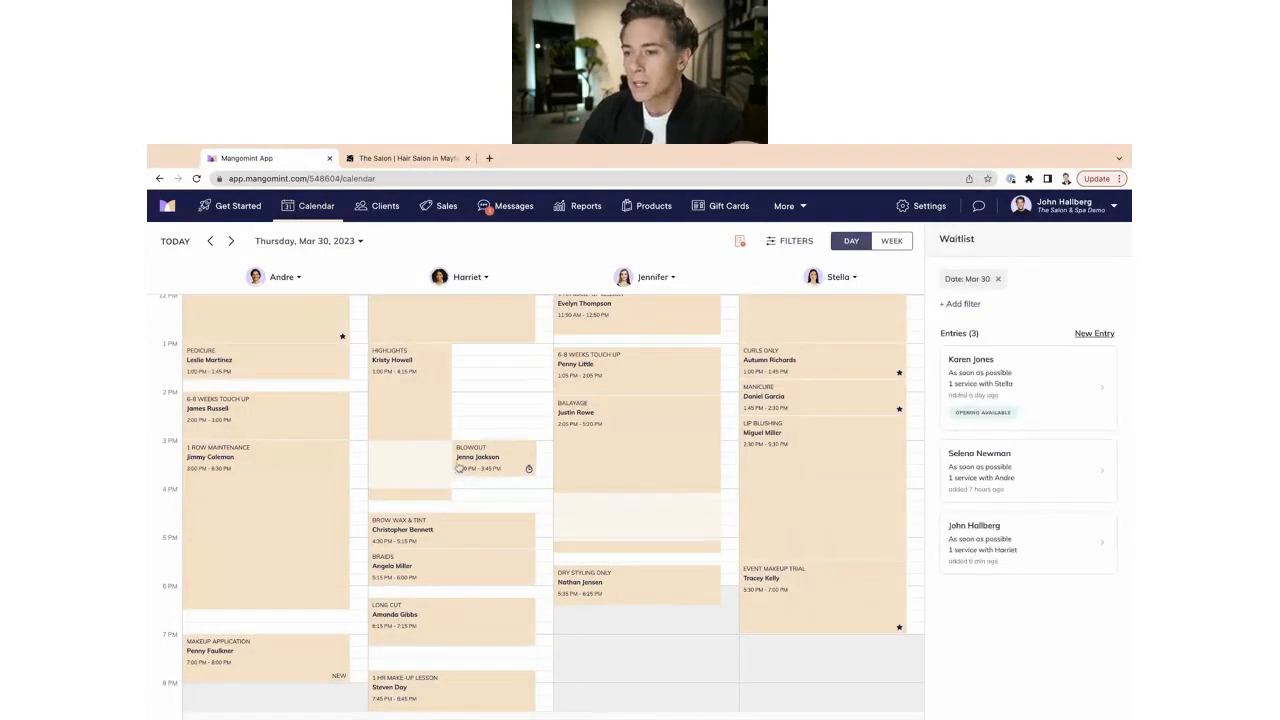
click(1023, 366)
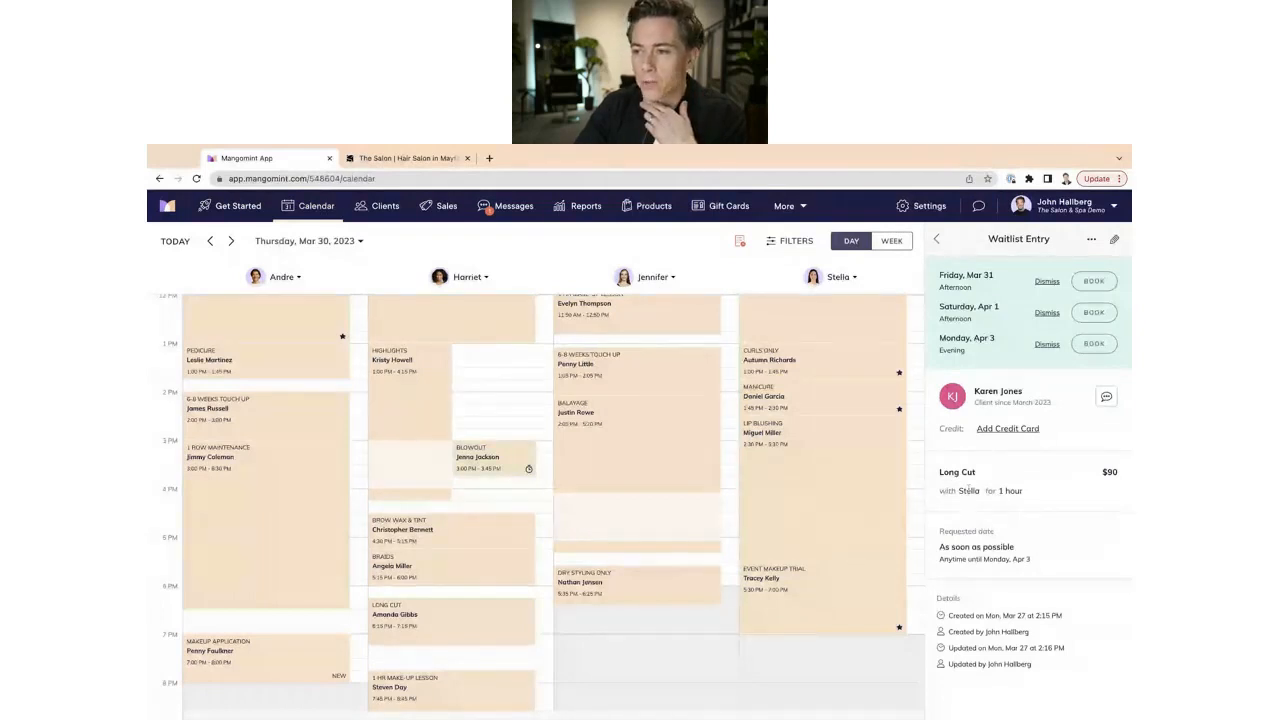
Try the Friday, Mar 31 and Saturday, Apr 1 openings, discarding both drafts.
scroll(852, 410, up, 4)
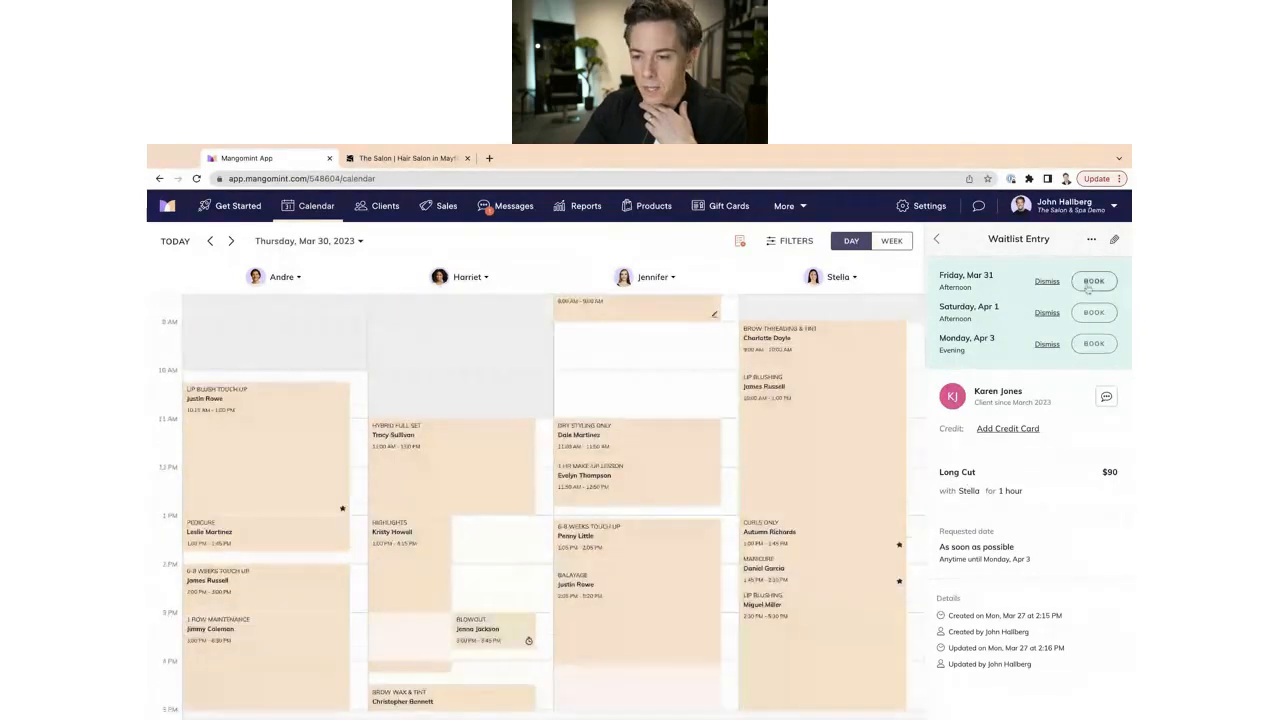
click(1093, 282)
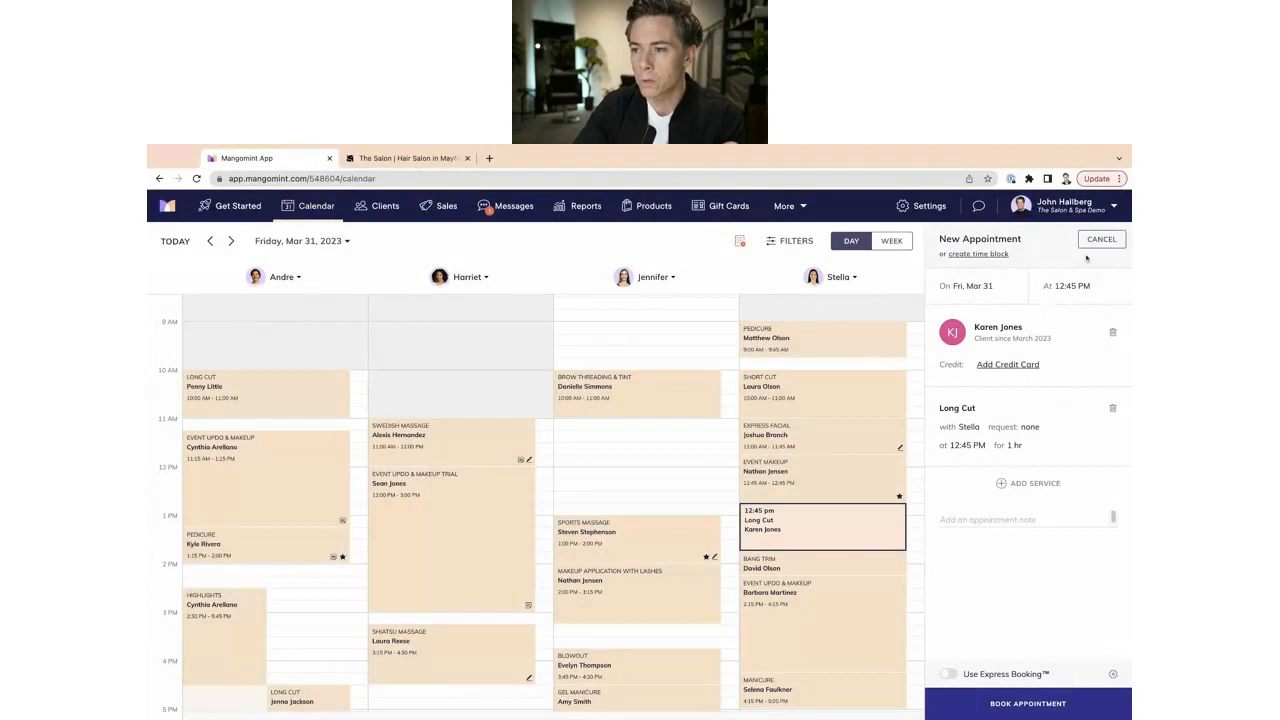
click(1100, 244)
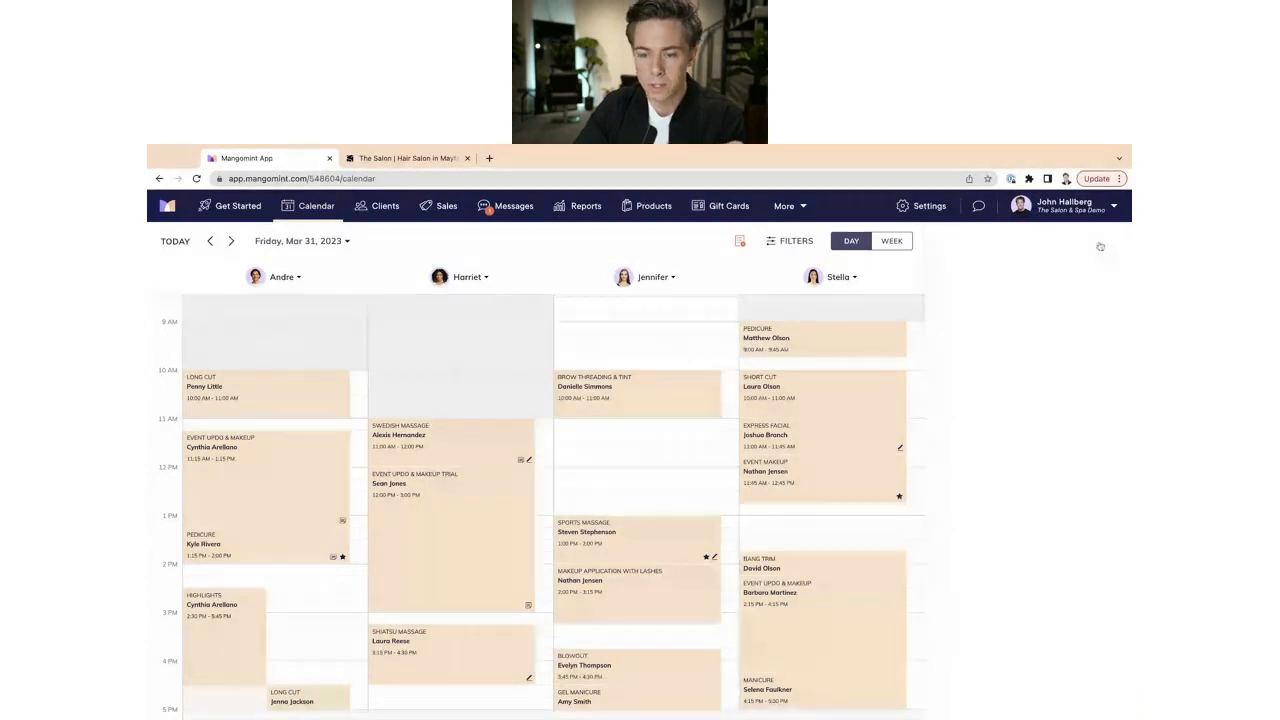
click(1096, 314)
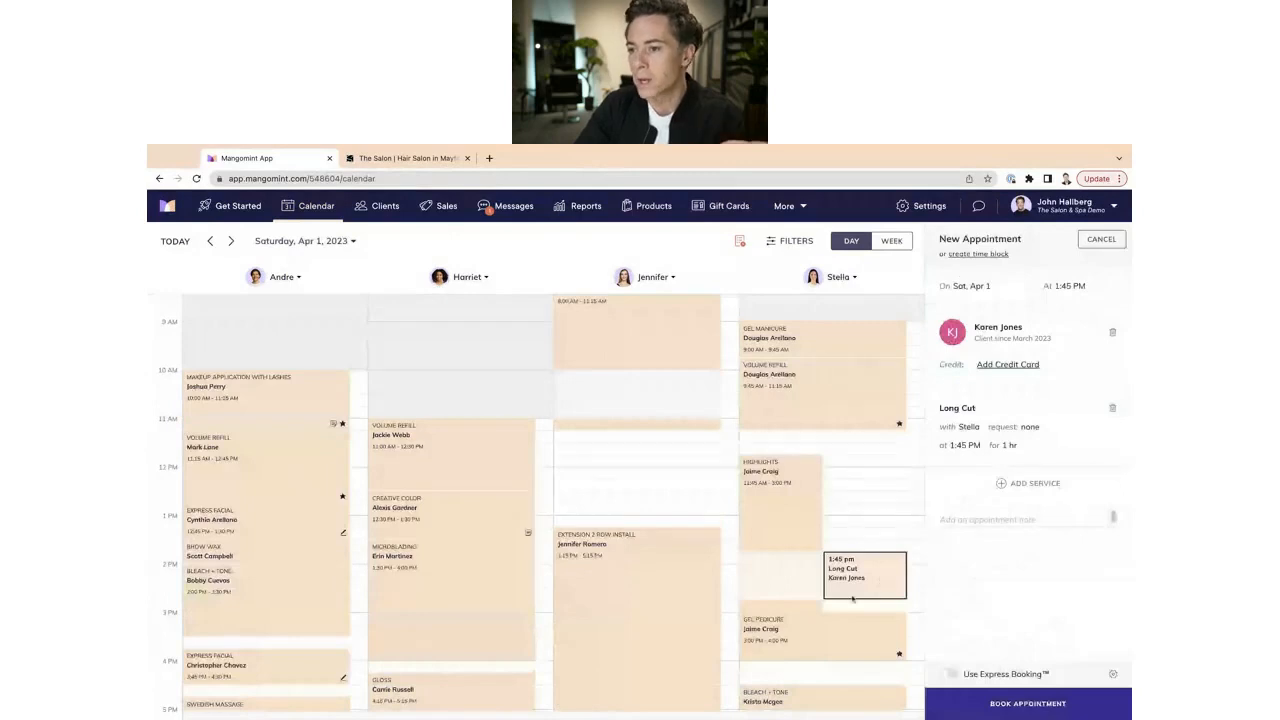
click(1100, 239)
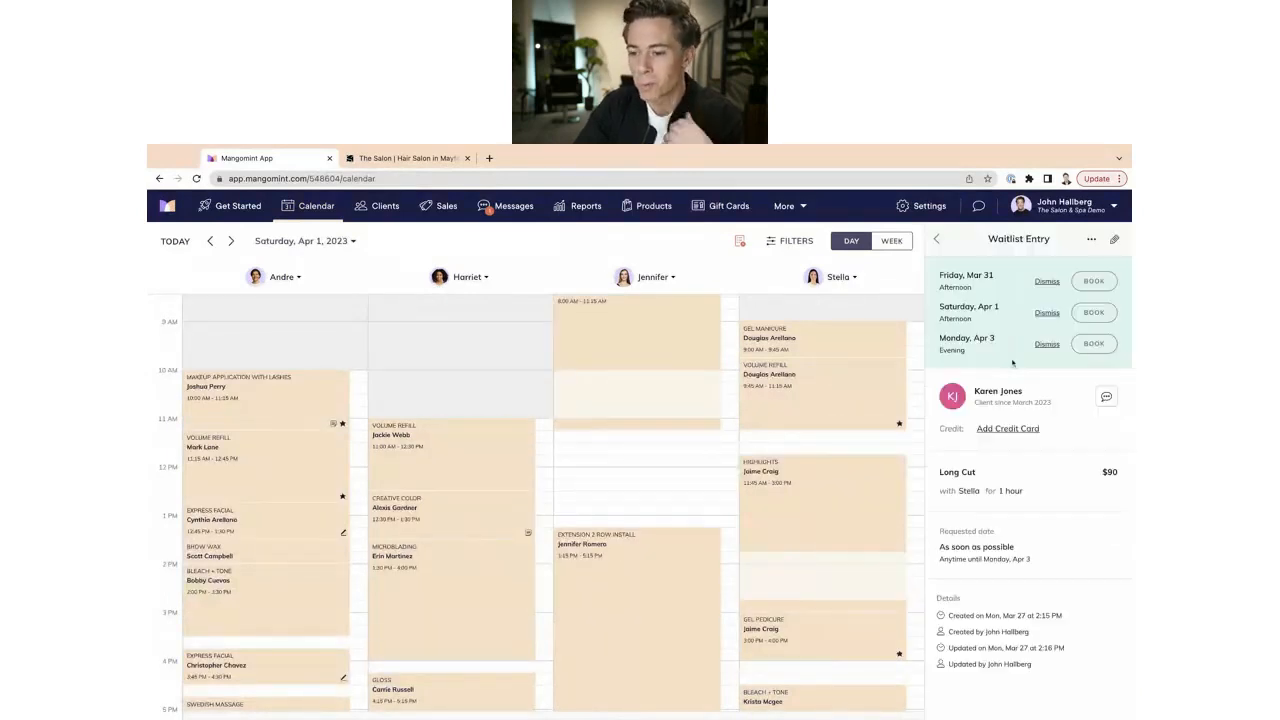
Book the Long Cut with Stella for Monday, Apr 3 at 5:45 PM.
click(1091, 344)
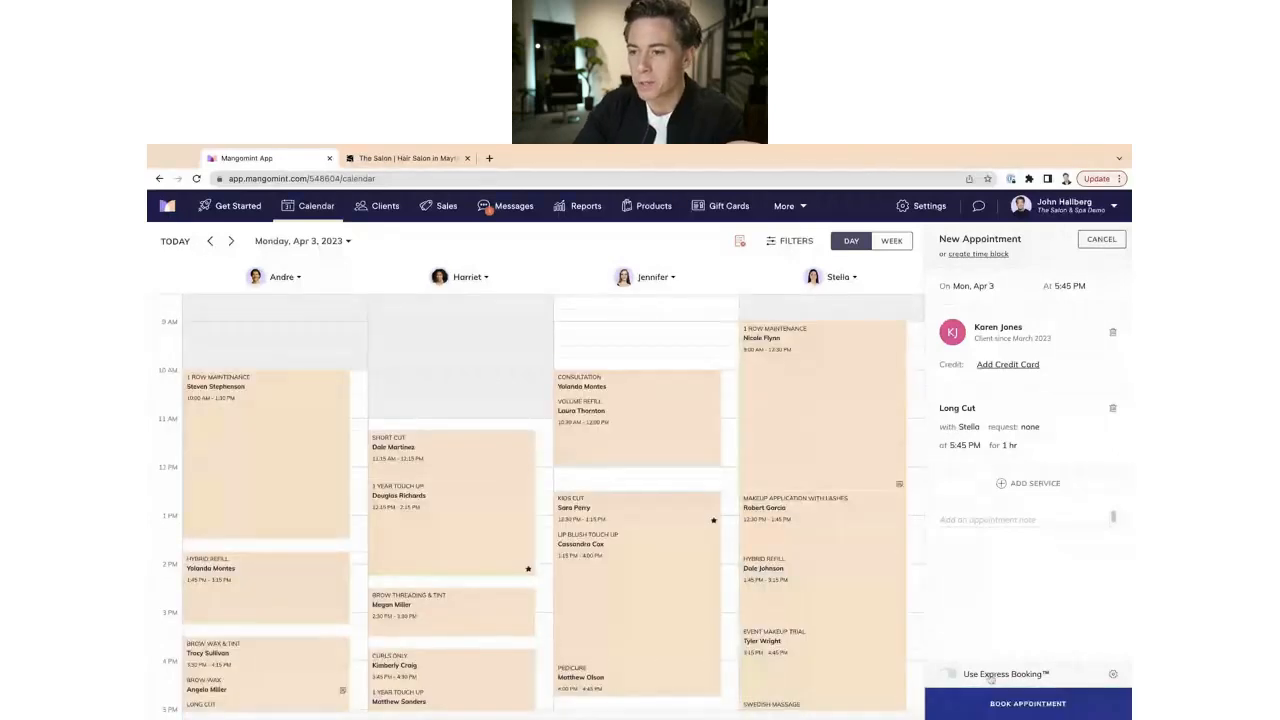
click(1009, 703)
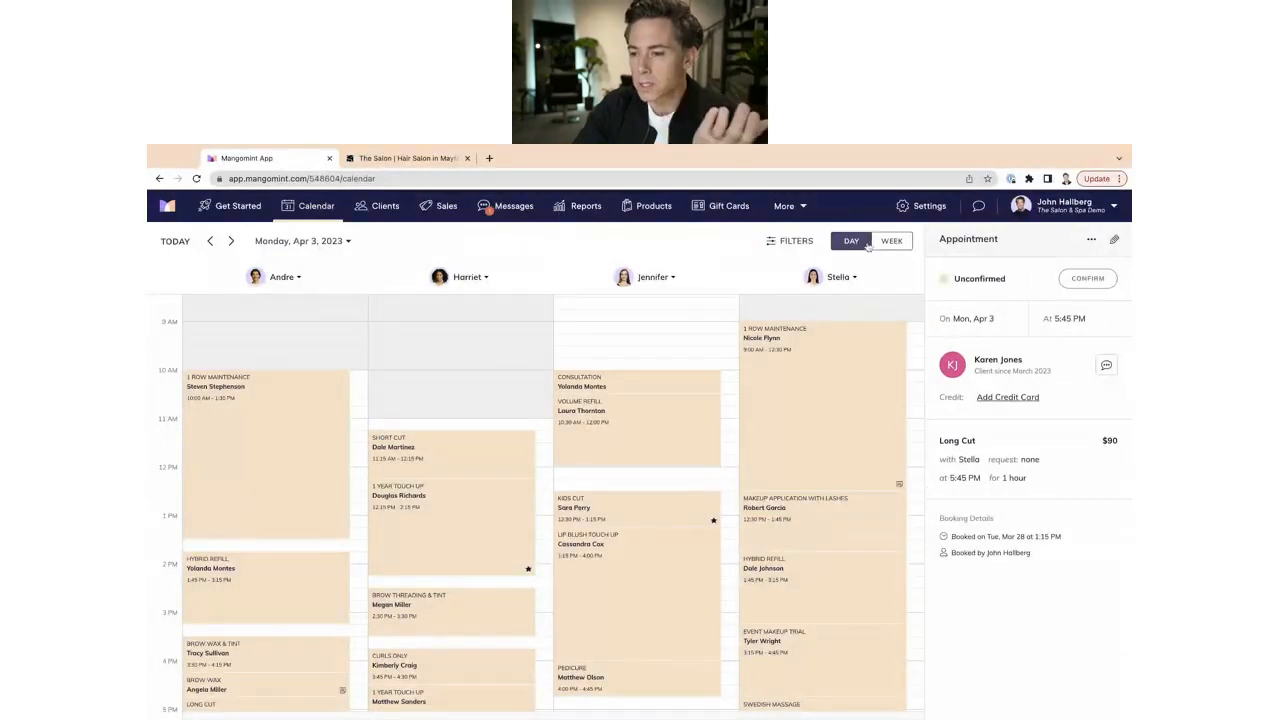
click(684, 331)
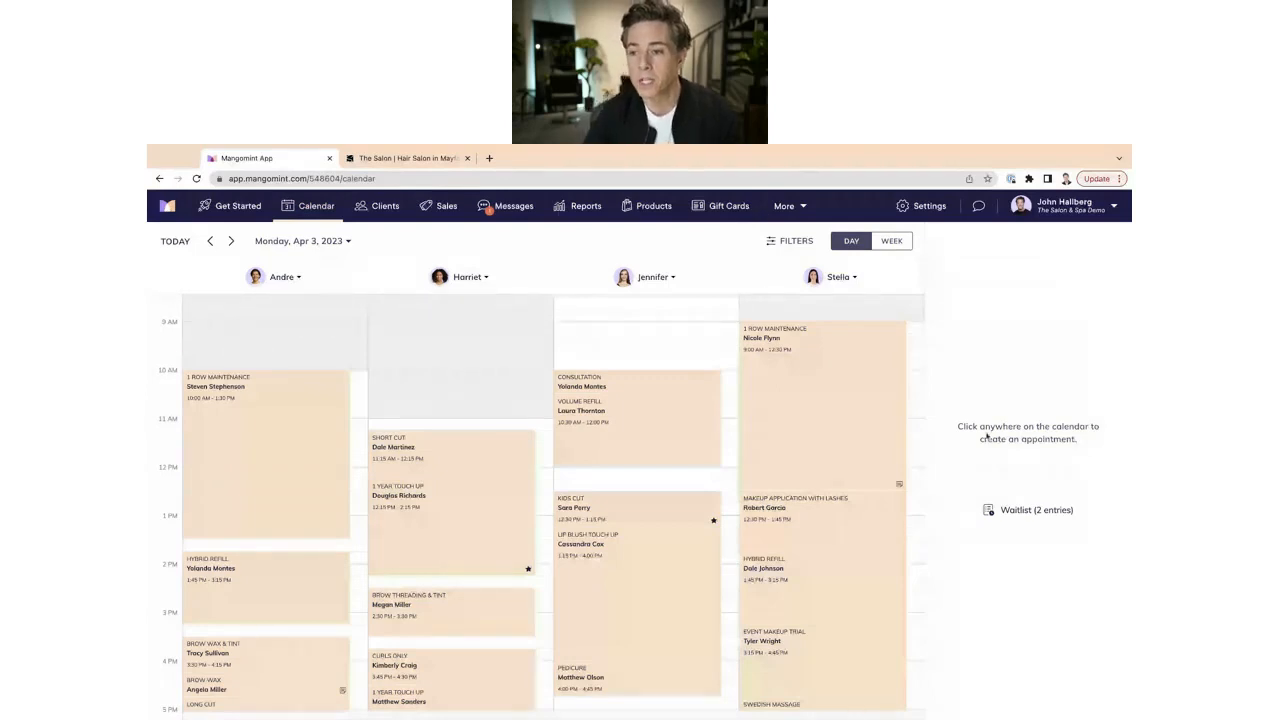
Review the waitlisted Full Color request, then open Wednesday, Mar 29's 4:15 PM Full Color appointment.
click(1036, 511)
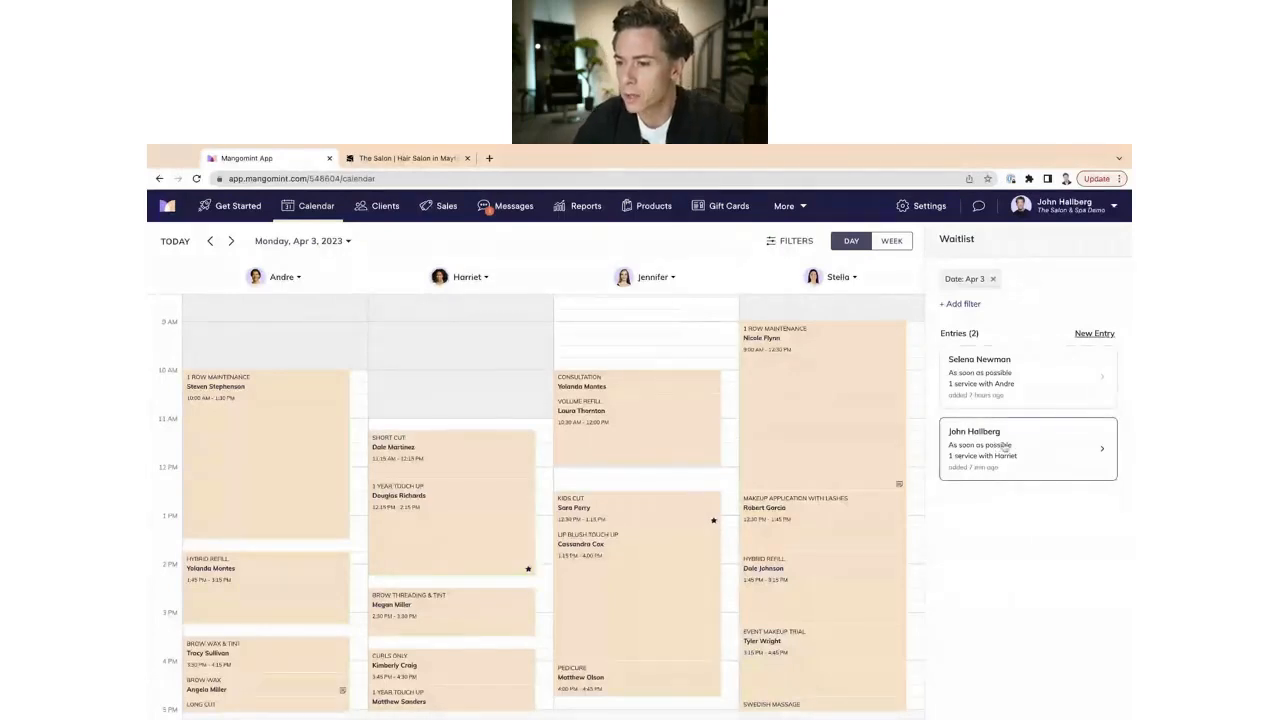
click(1040, 462)
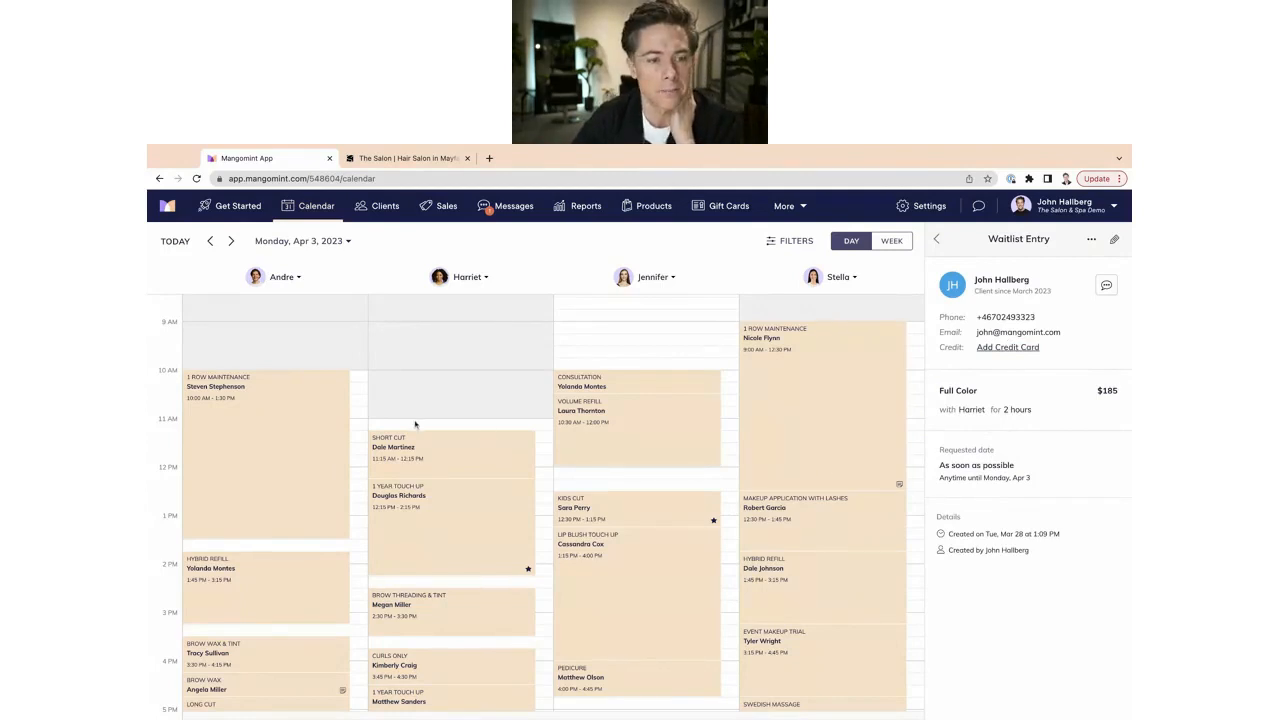
click(178, 241)
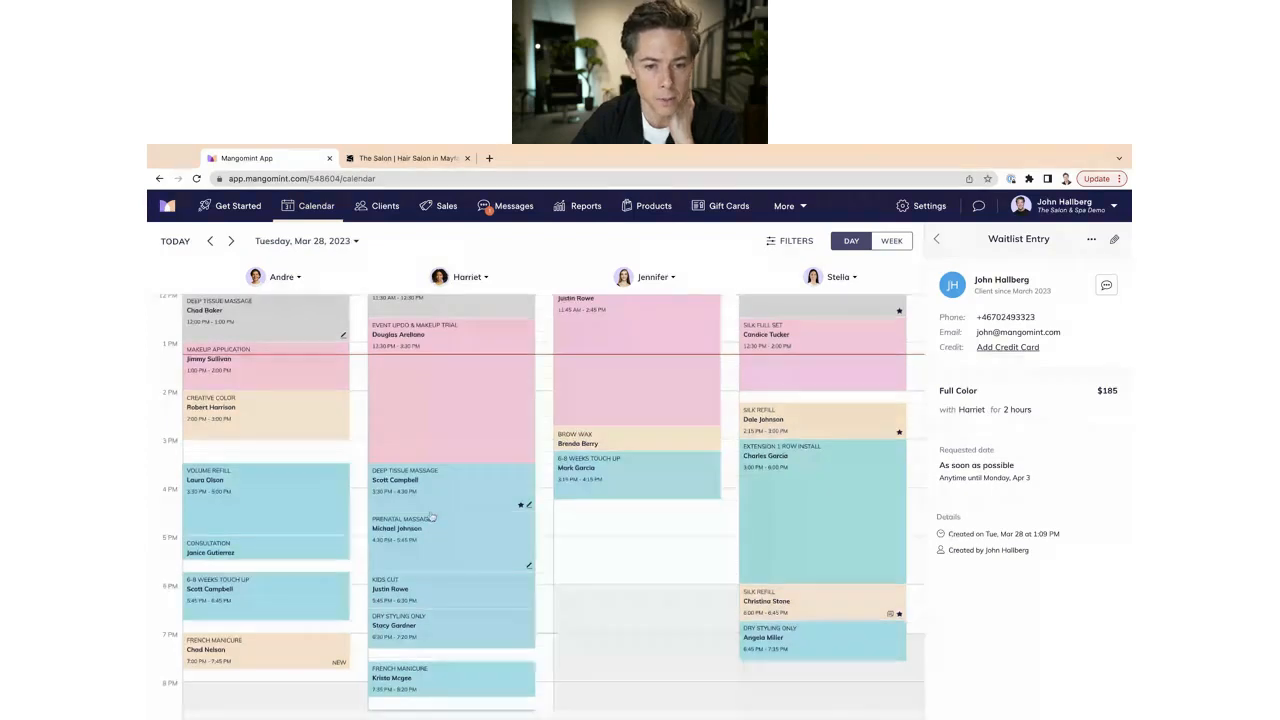
scroll(333, 388, down, 2)
click(231, 241)
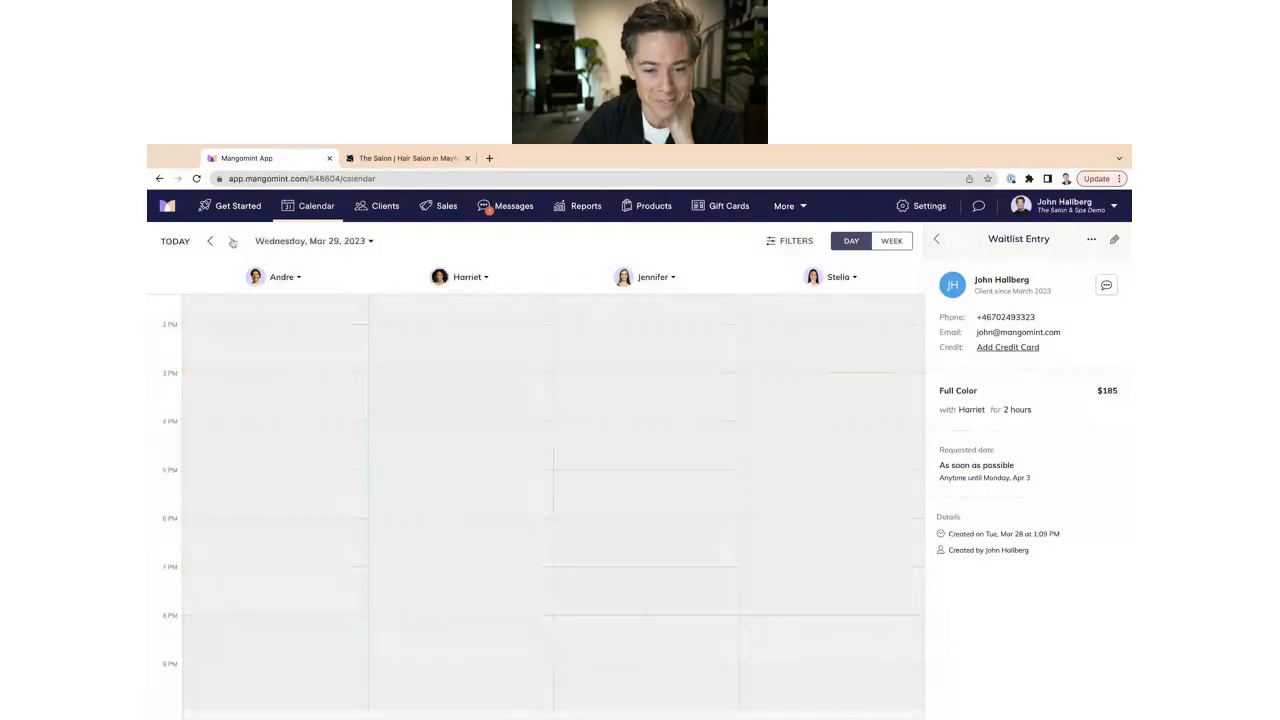
scroll(405, 480, up, 1)
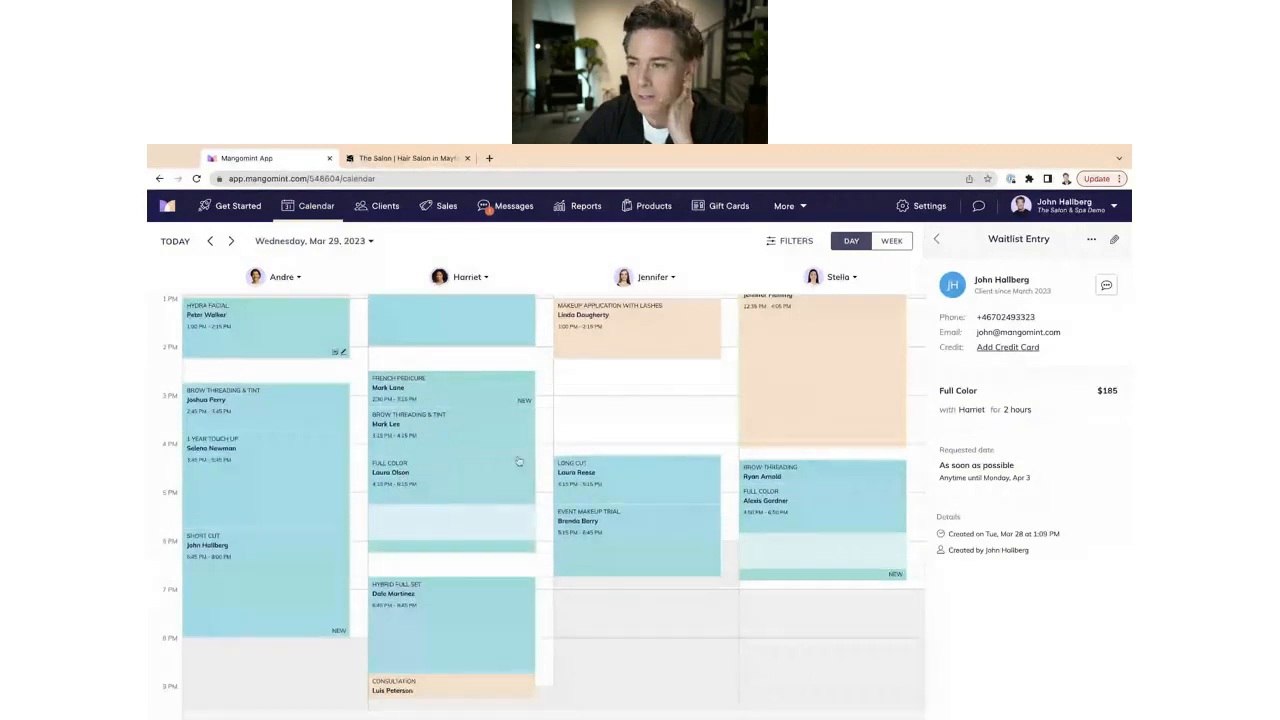
click(470, 486)
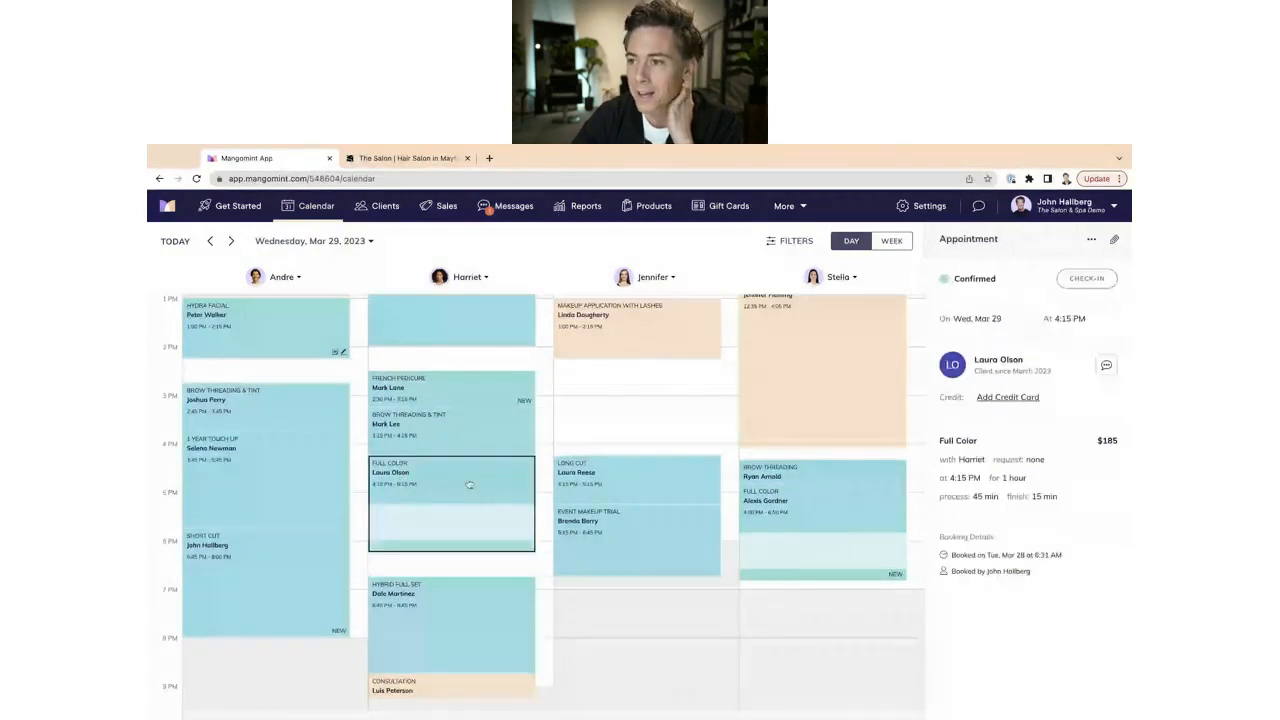
Remove the 4:15 PM Full Color appointment with 'Just delete it' rather than logging a cancellation.
click(1091, 239)
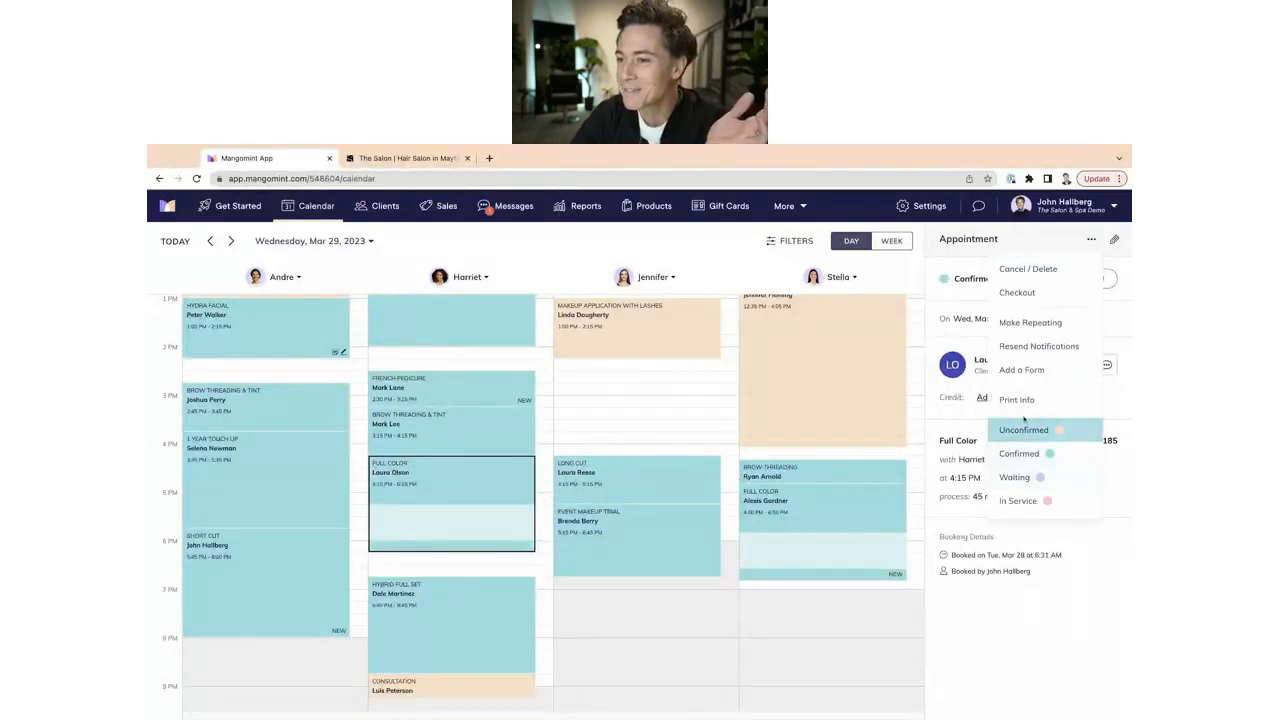
click(1033, 280)
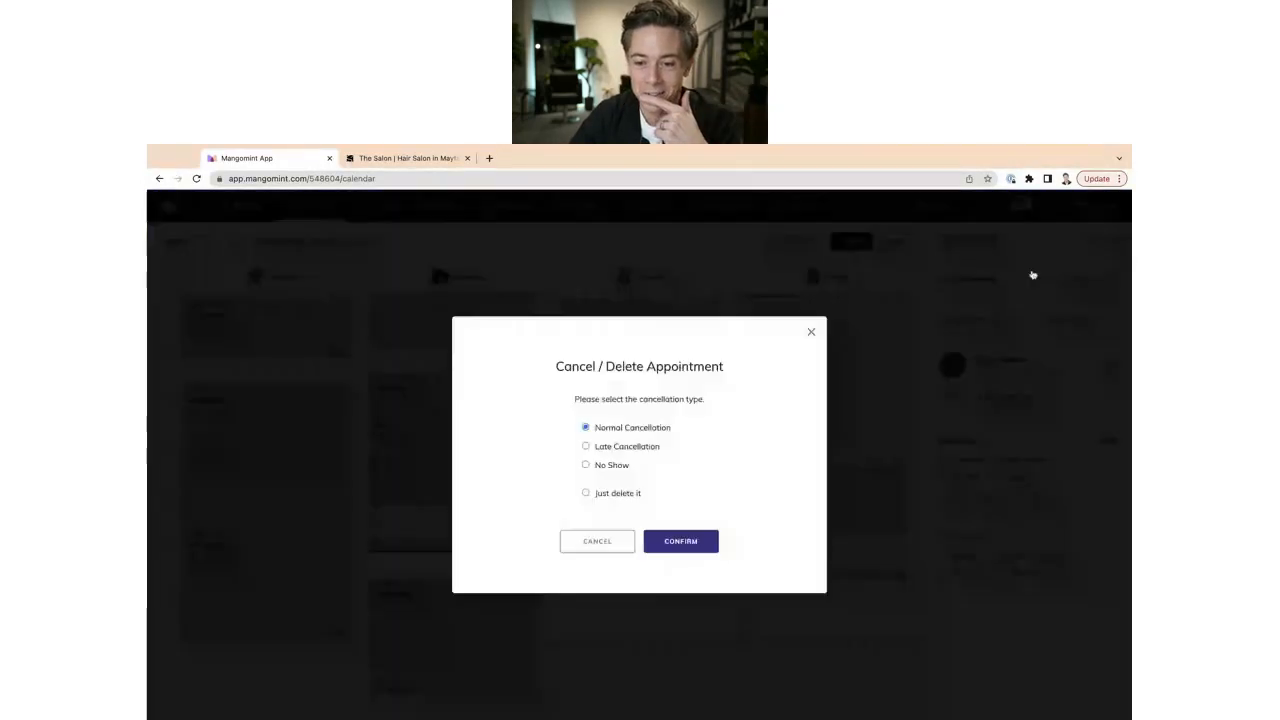
click(607, 493)
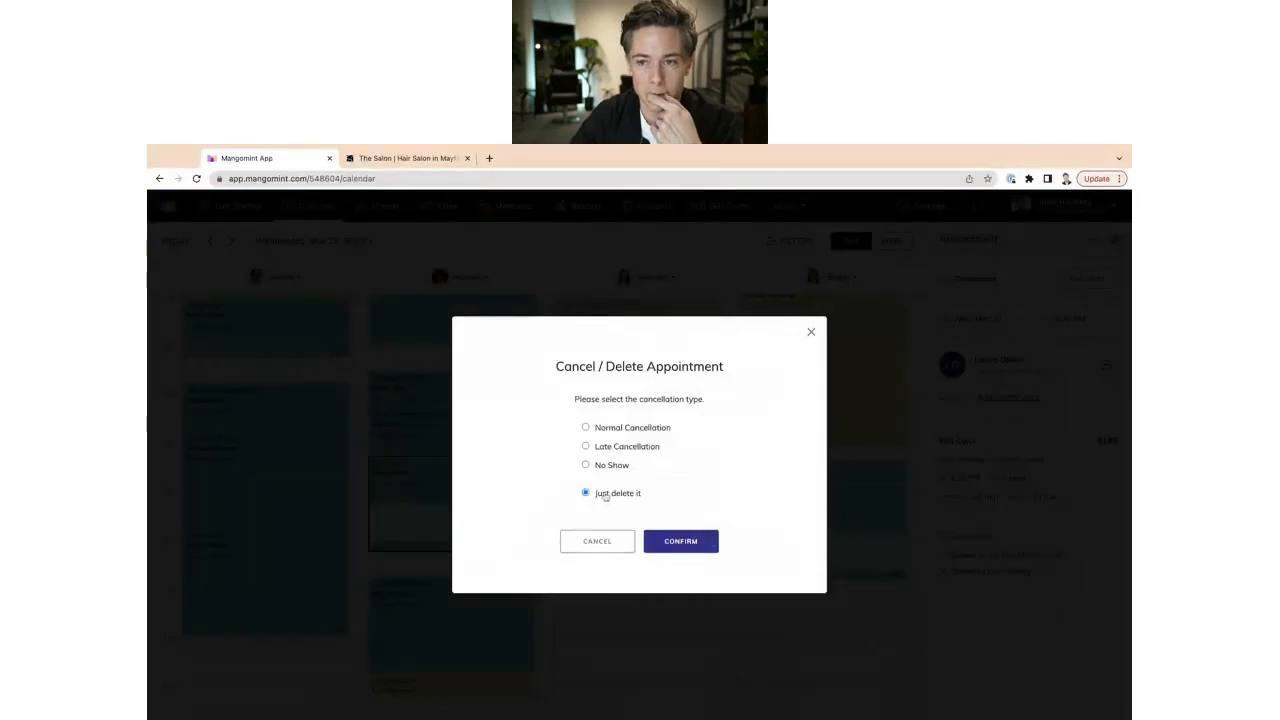
click(680, 541)
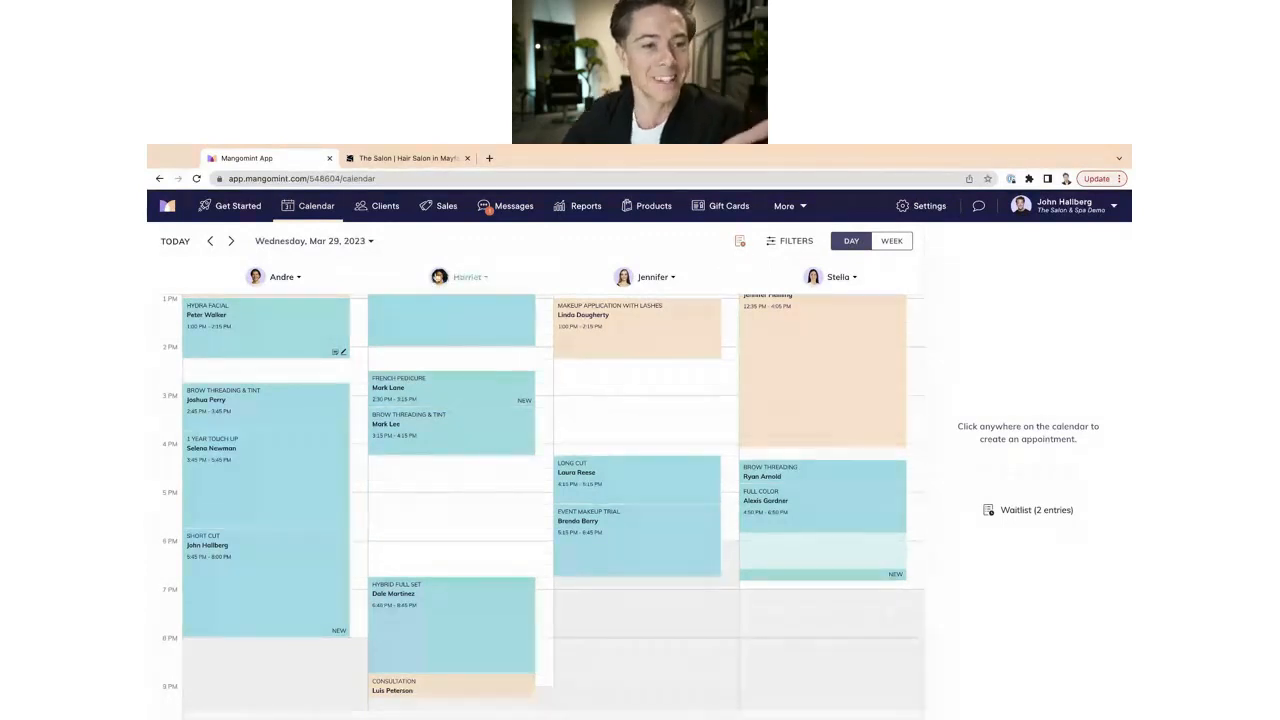
Move to Tuesday, Mar 28 and show its waitlist, with 1 entry having an opening.
click(174, 242)
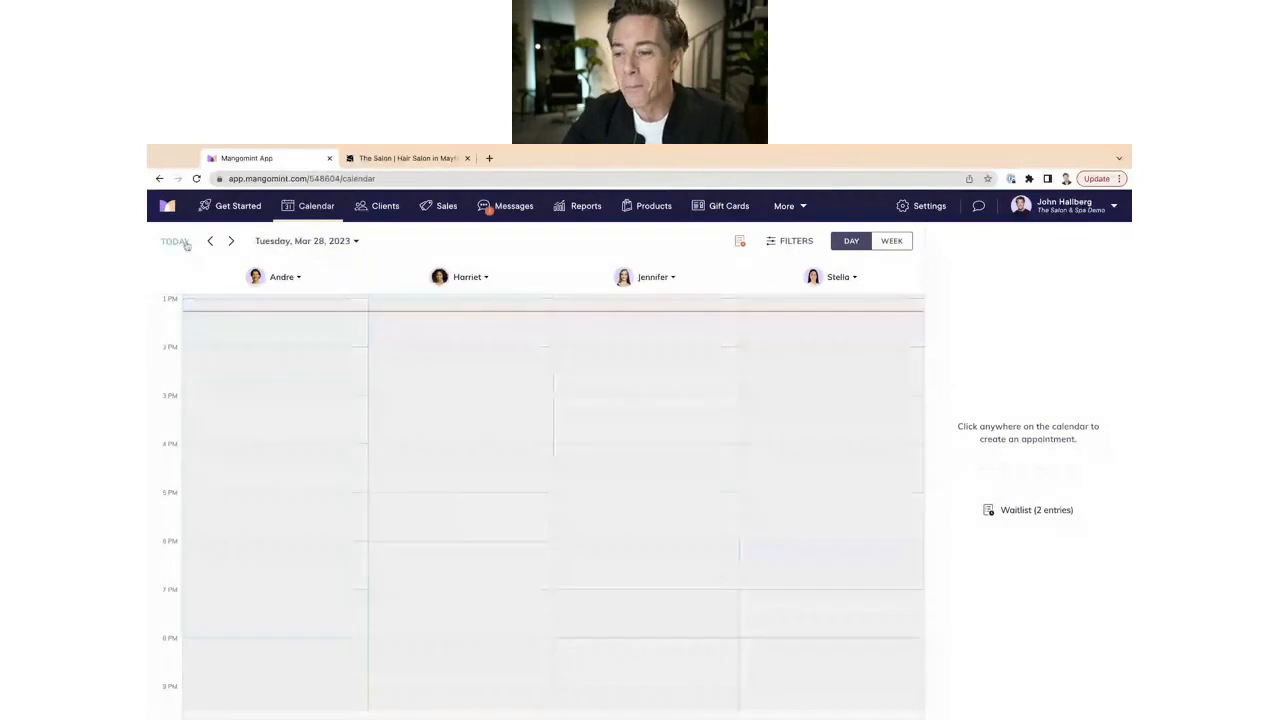
click(741, 244)
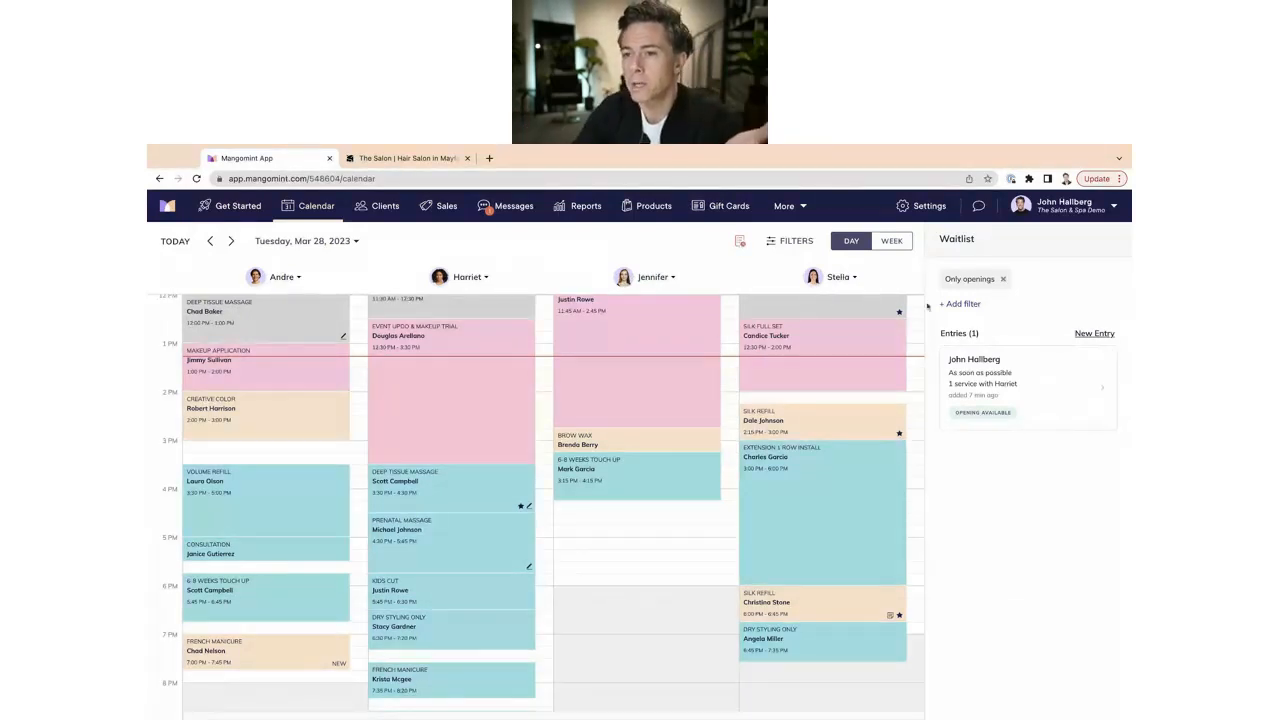
Open Settings > Automated Messages > Waitlist Entries.
click(917, 207)
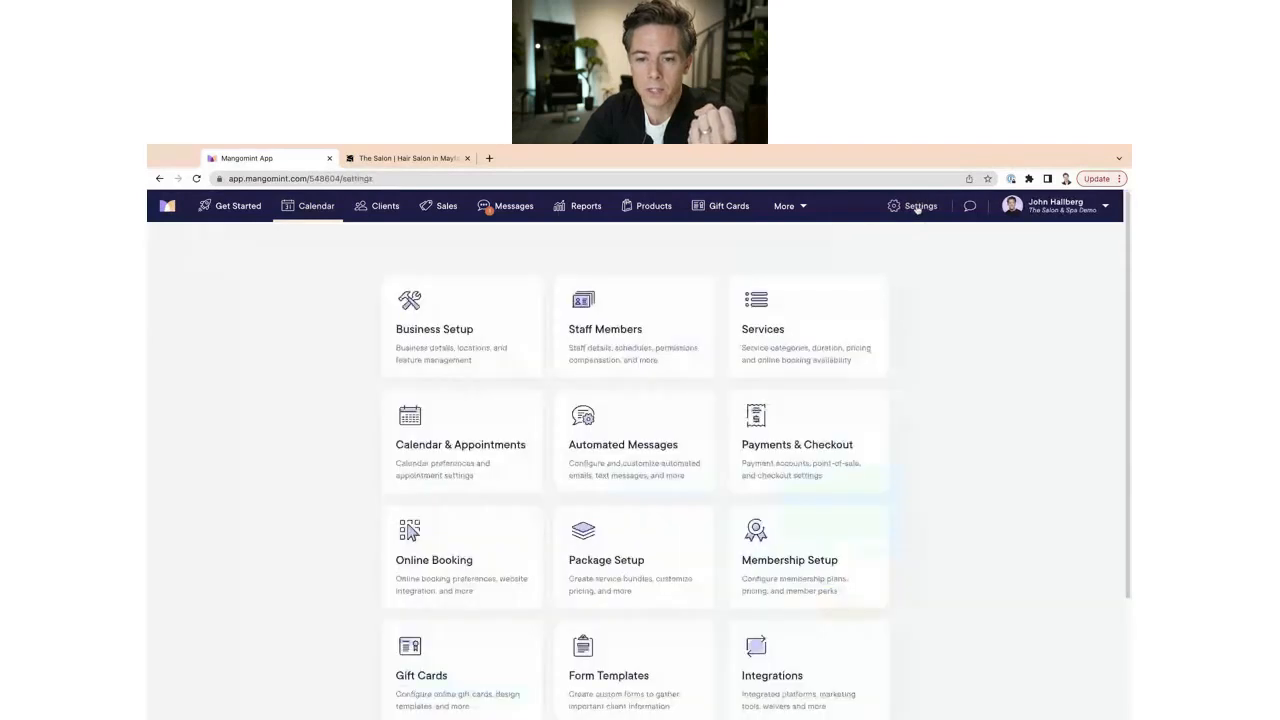
click(657, 423)
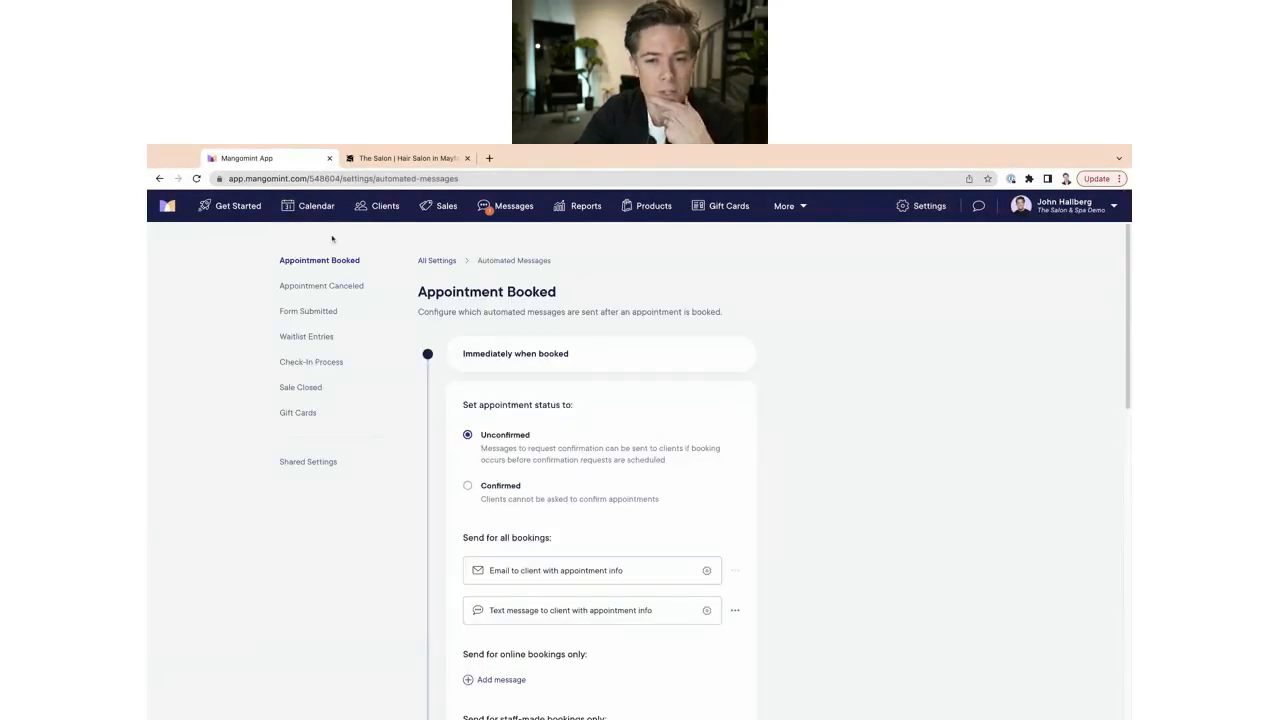
click(304, 338)
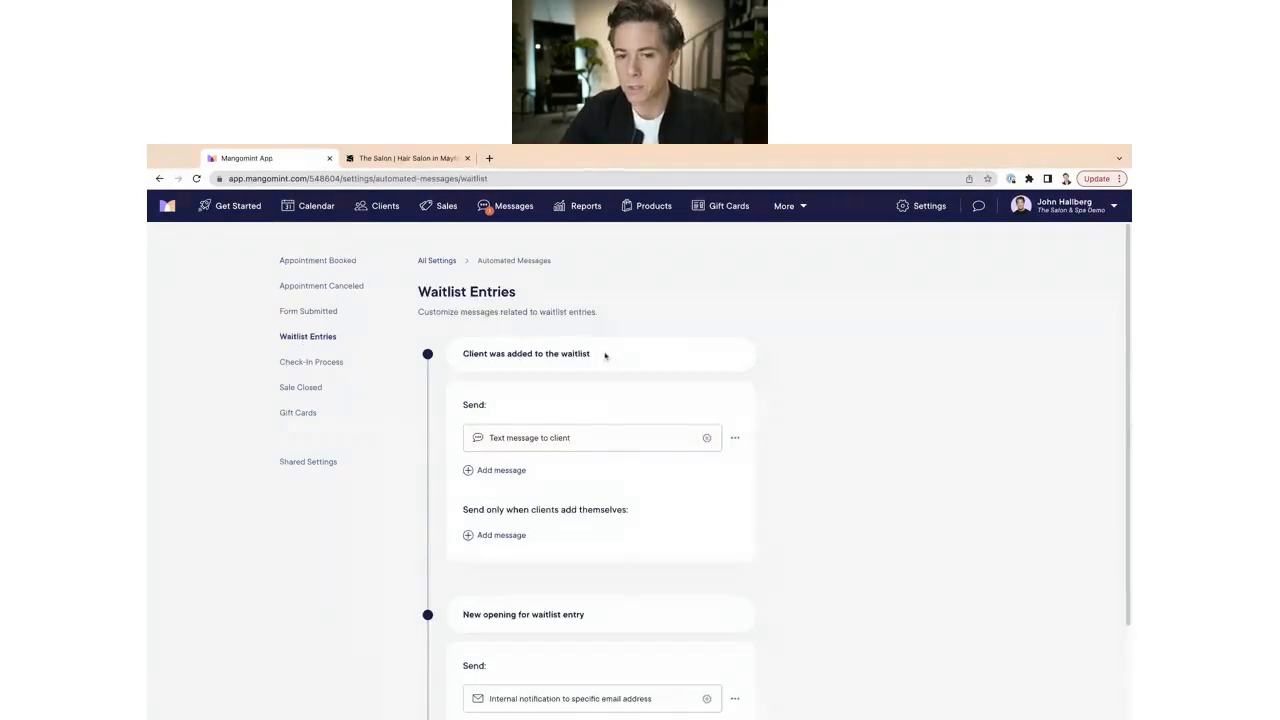
scroll(525, 451, down, 1)
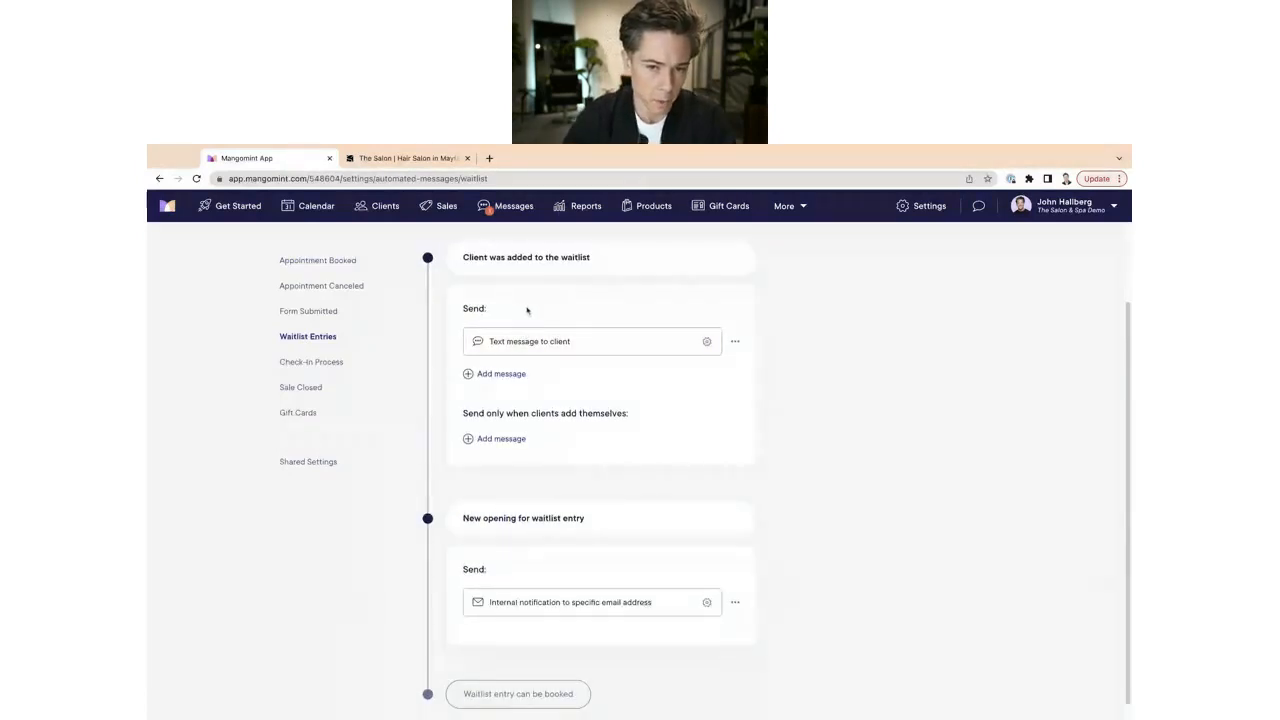
Check which extra waitlist messages can be added and select the 'New opening for waitlist entry' heading.
click(507, 378)
click(760, 408)
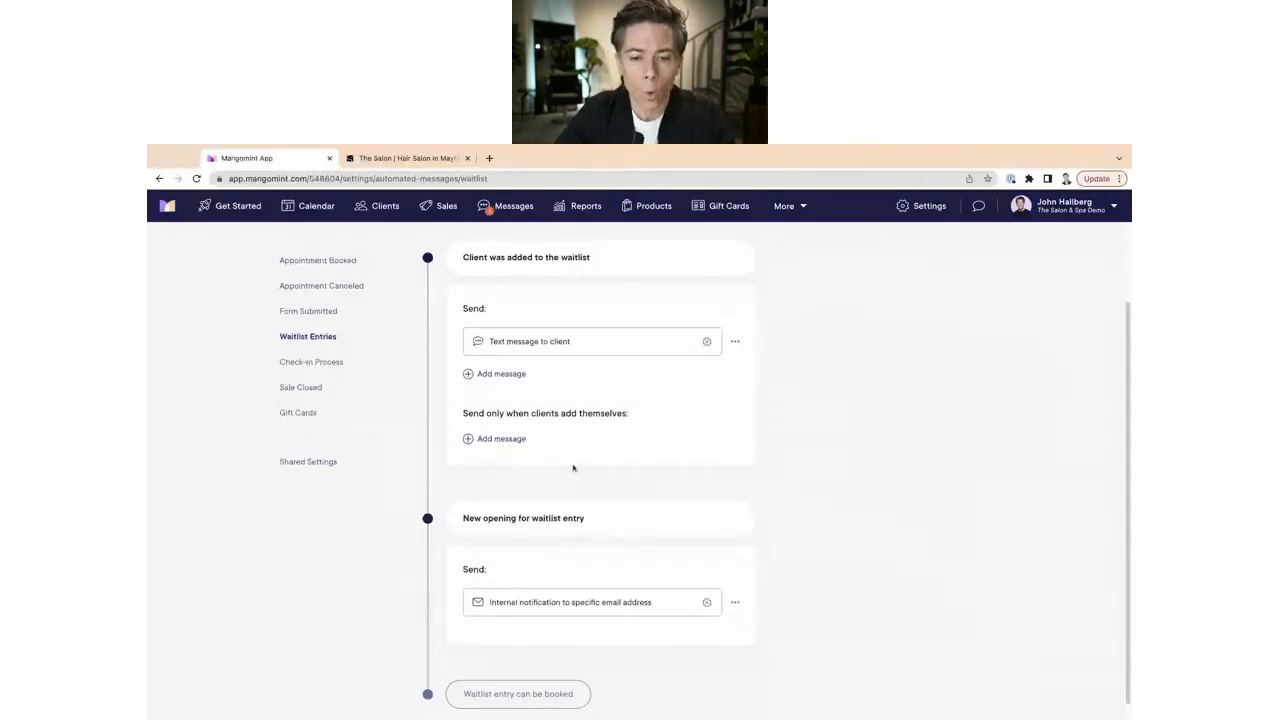
scroll(574, 466, down, 1)
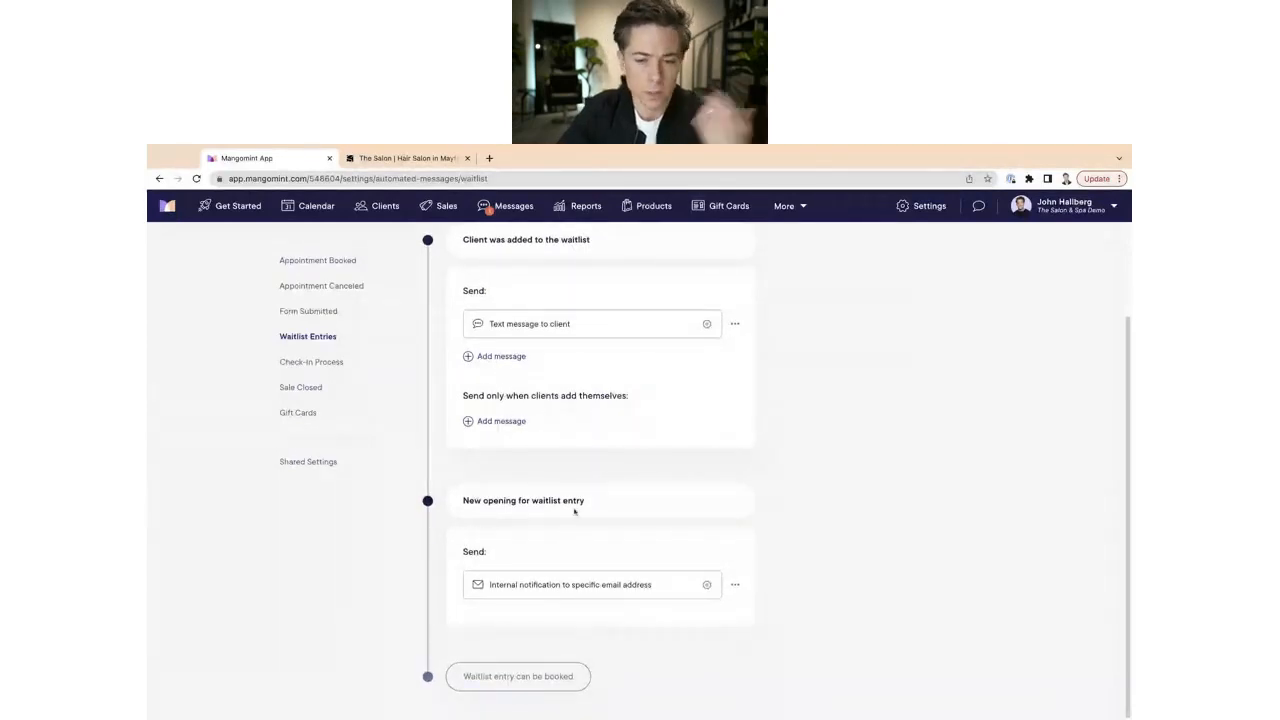
double_click(575, 500)
triple_click(575, 500)
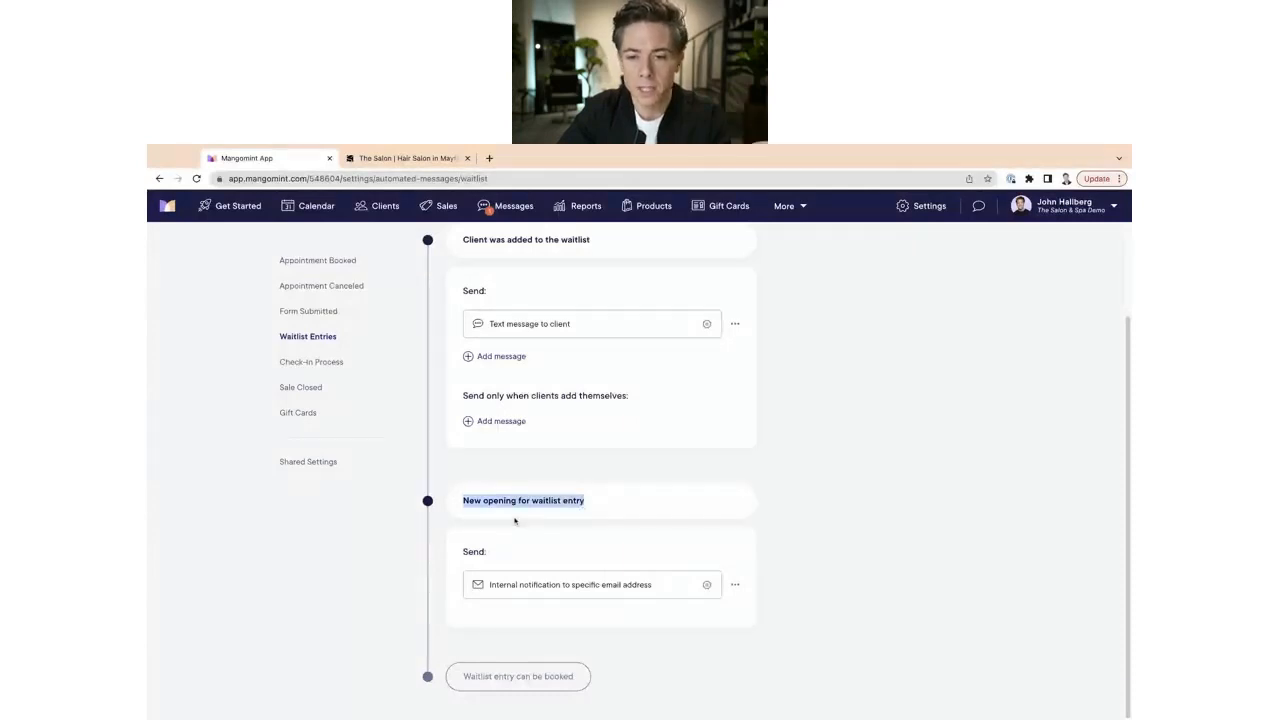
Preview the internal new-opening notification email, then close it.
click(545, 584)
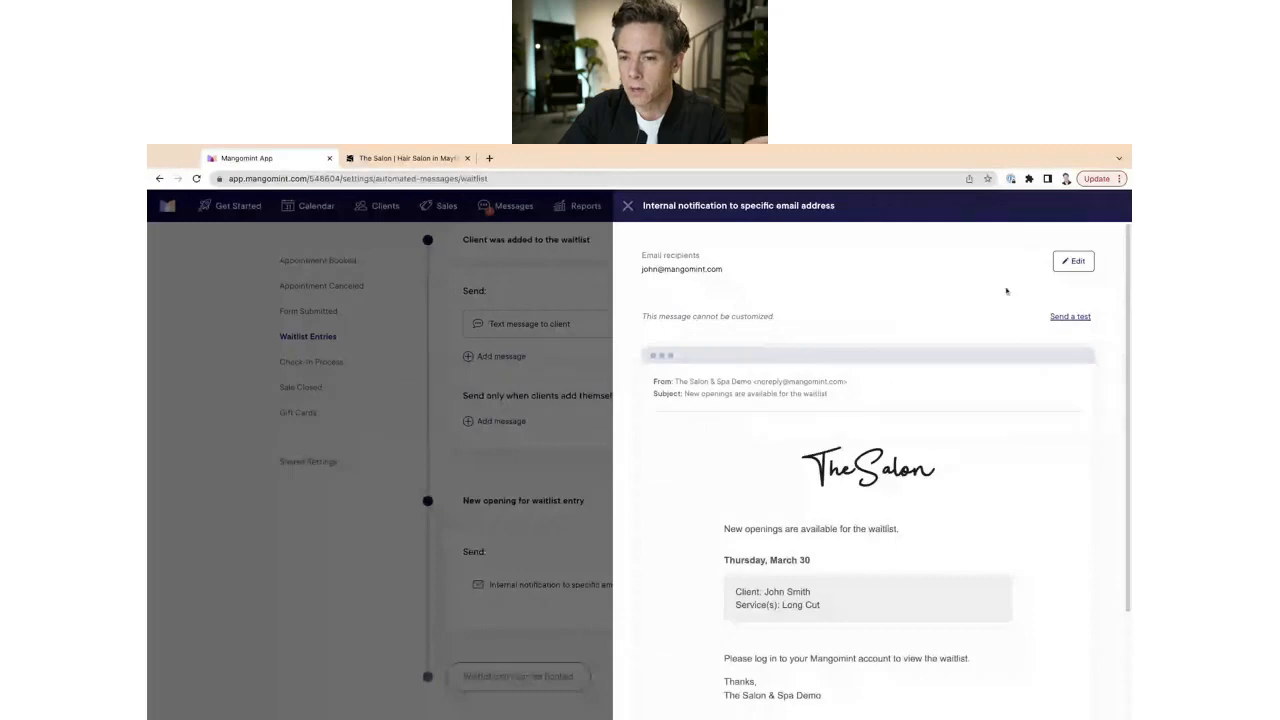
drag(641, 268, 843, 276)
click(843, 288)
scroll(838, 443, down, 3)
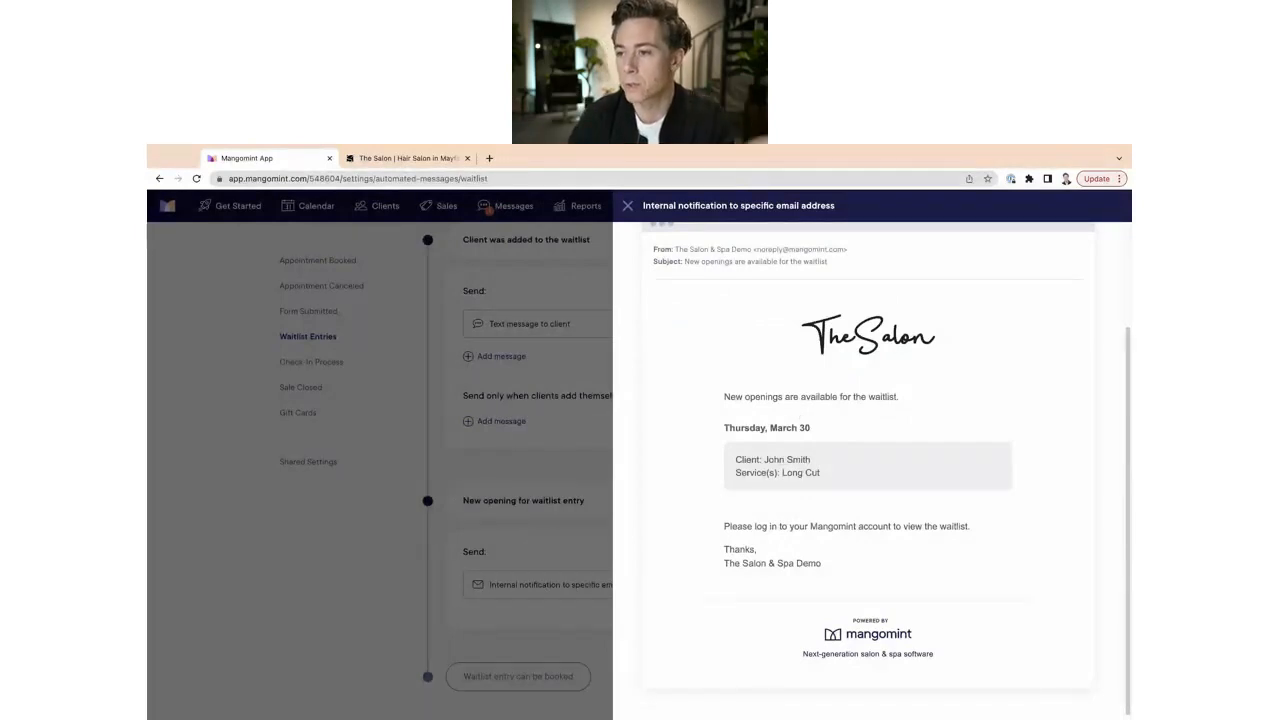
scroll(822, 548, up, 3)
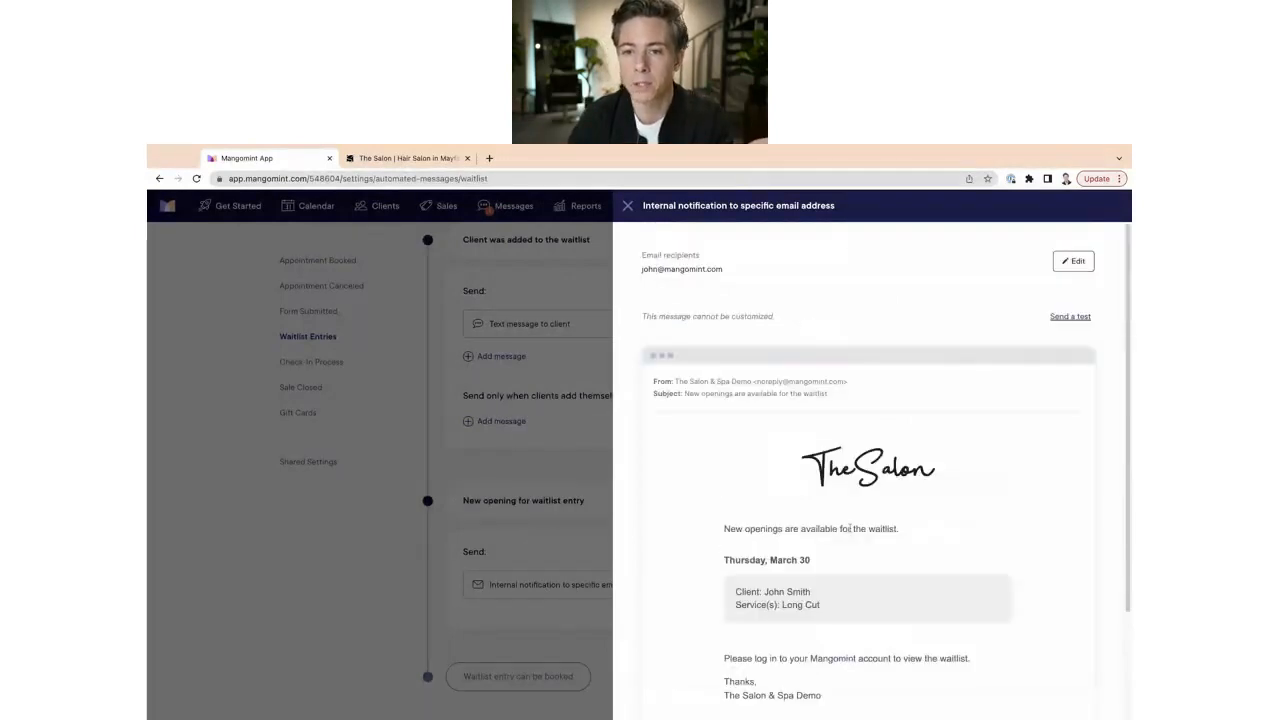
scroll(834, 486, down, 5)
scroll(834, 486, up, 5)
click(628, 205)
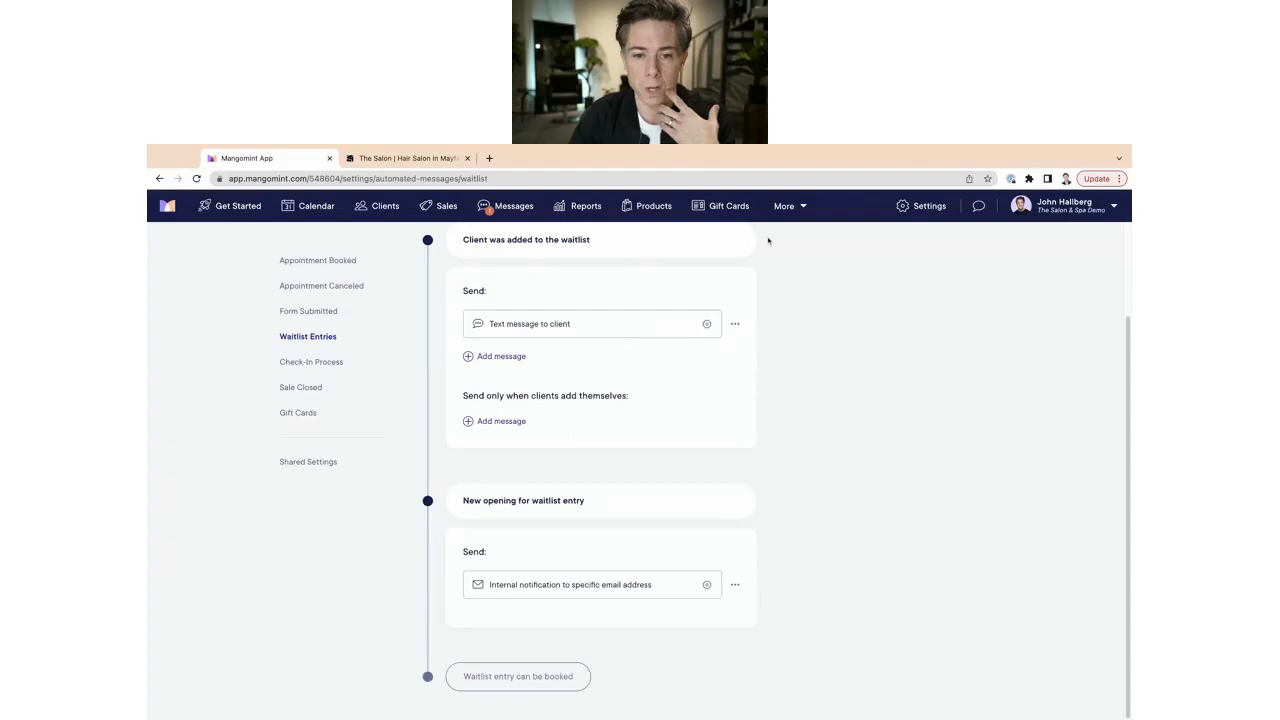
Preview the text sent when a client joins the waitlist, then return to the calendar.
scroll(735, 449, up, 2)
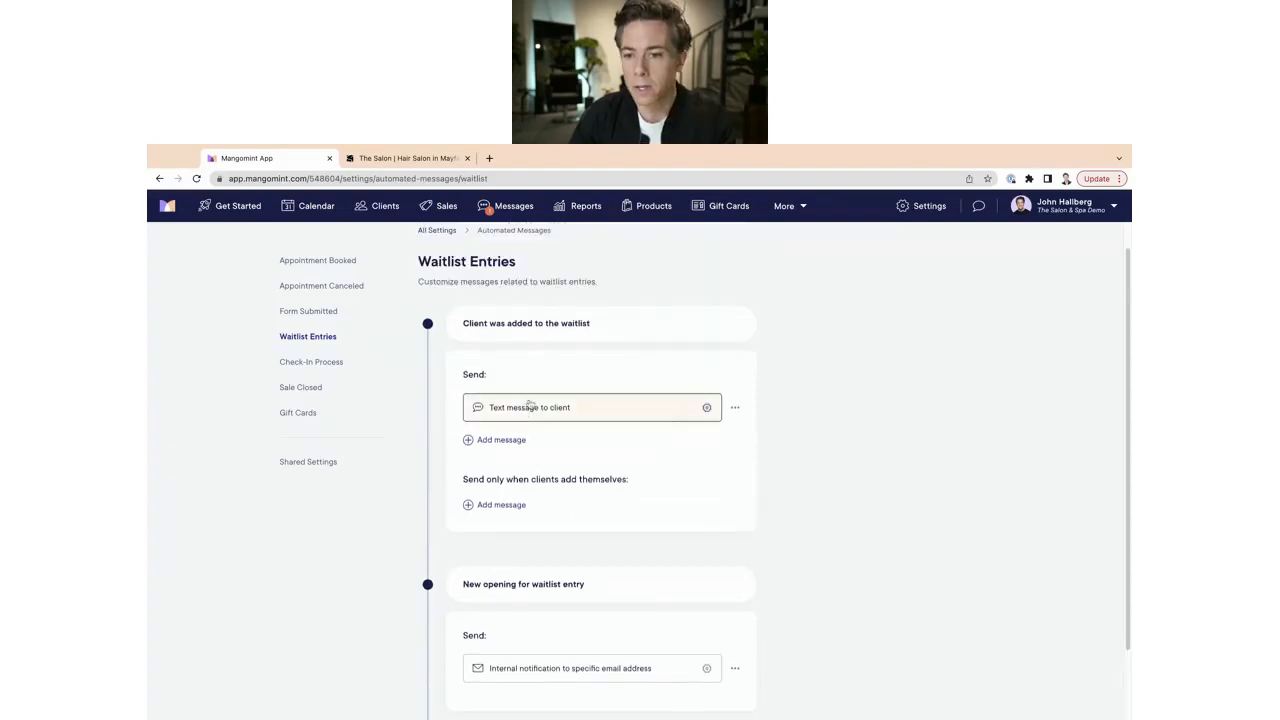
click(706, 408)
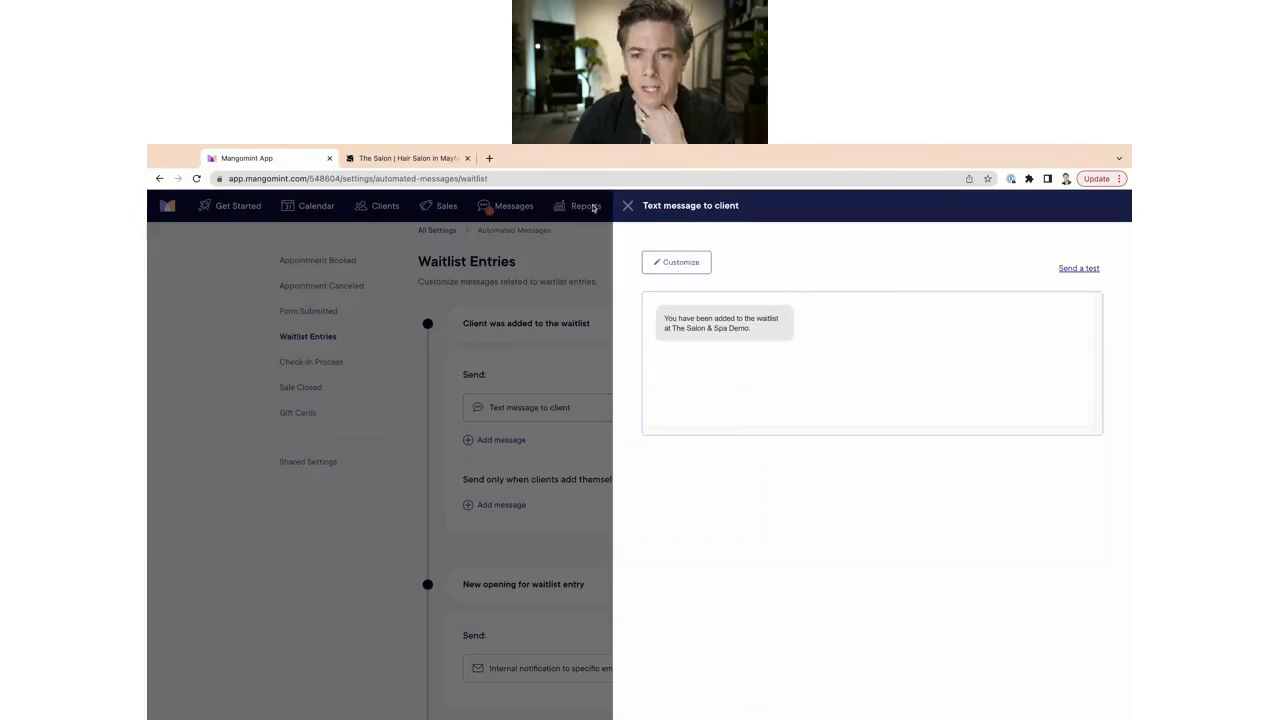
click(627, 205)
scroll(564, 511, down, 1)
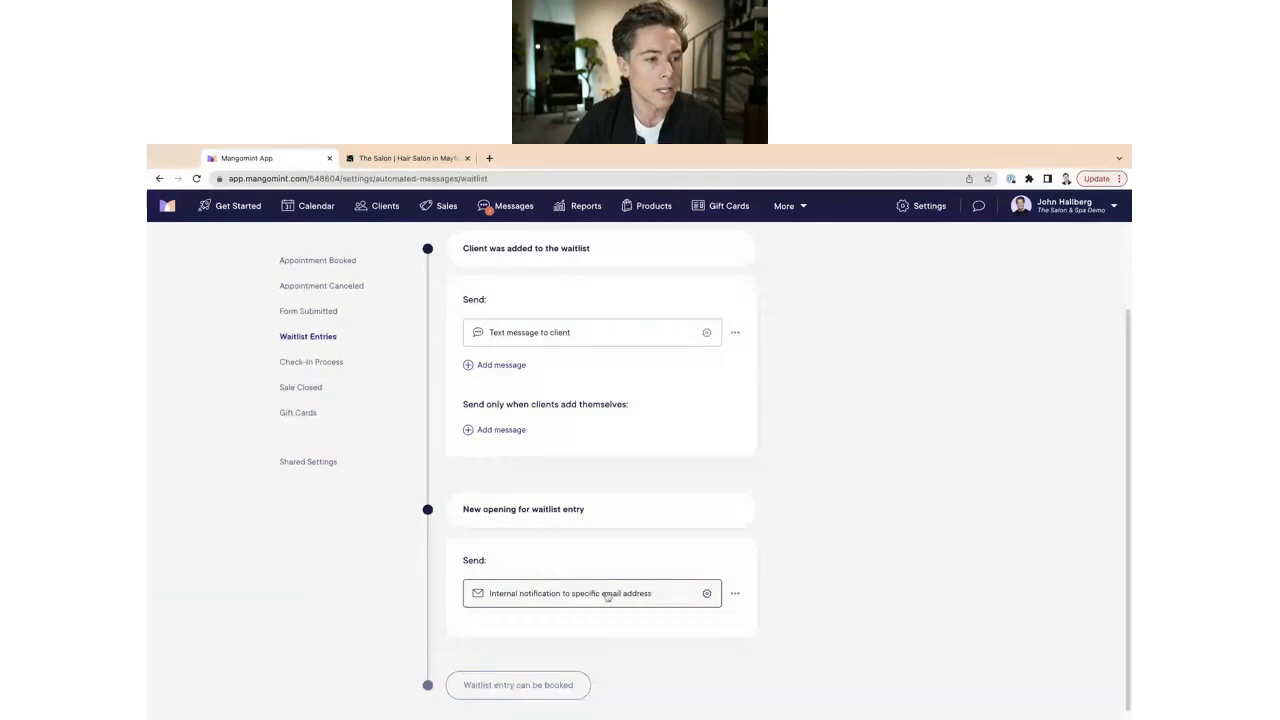
click(316, 206)
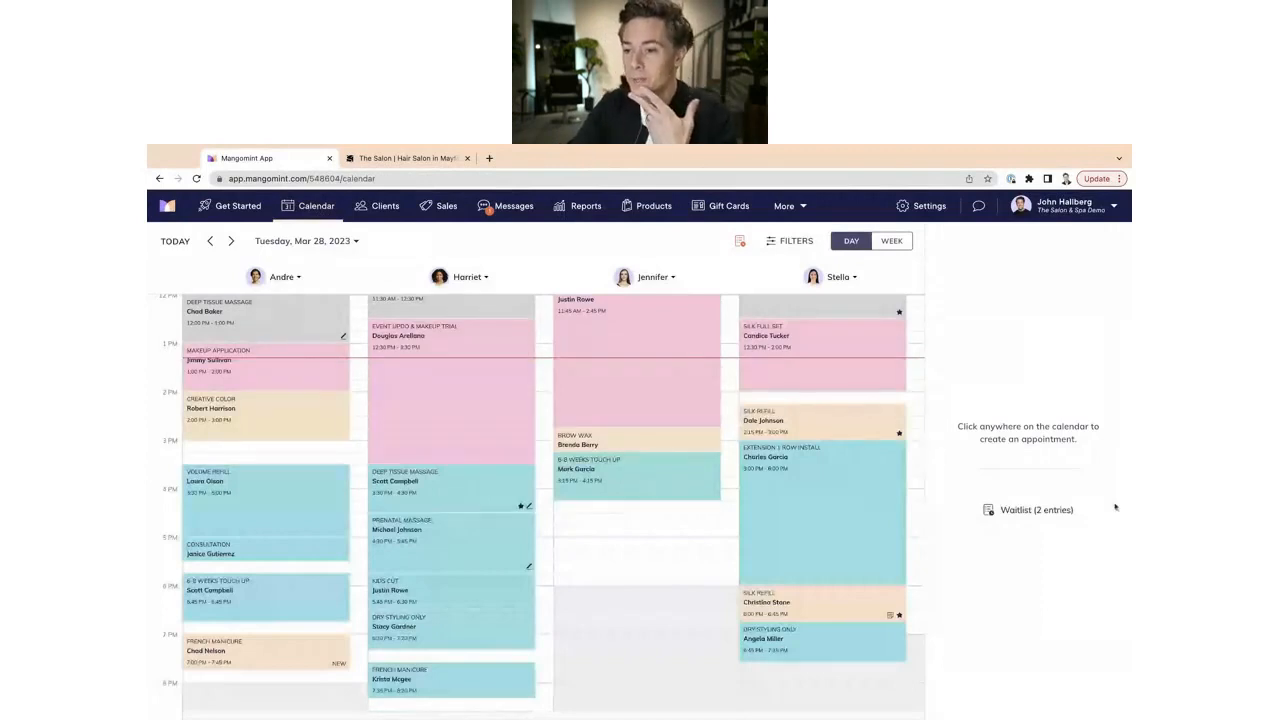
Book the Full Color waitlist entry for Wednesday, Mar 29 at 4:15 PM.
click(740, 241)
click(1062, 388)
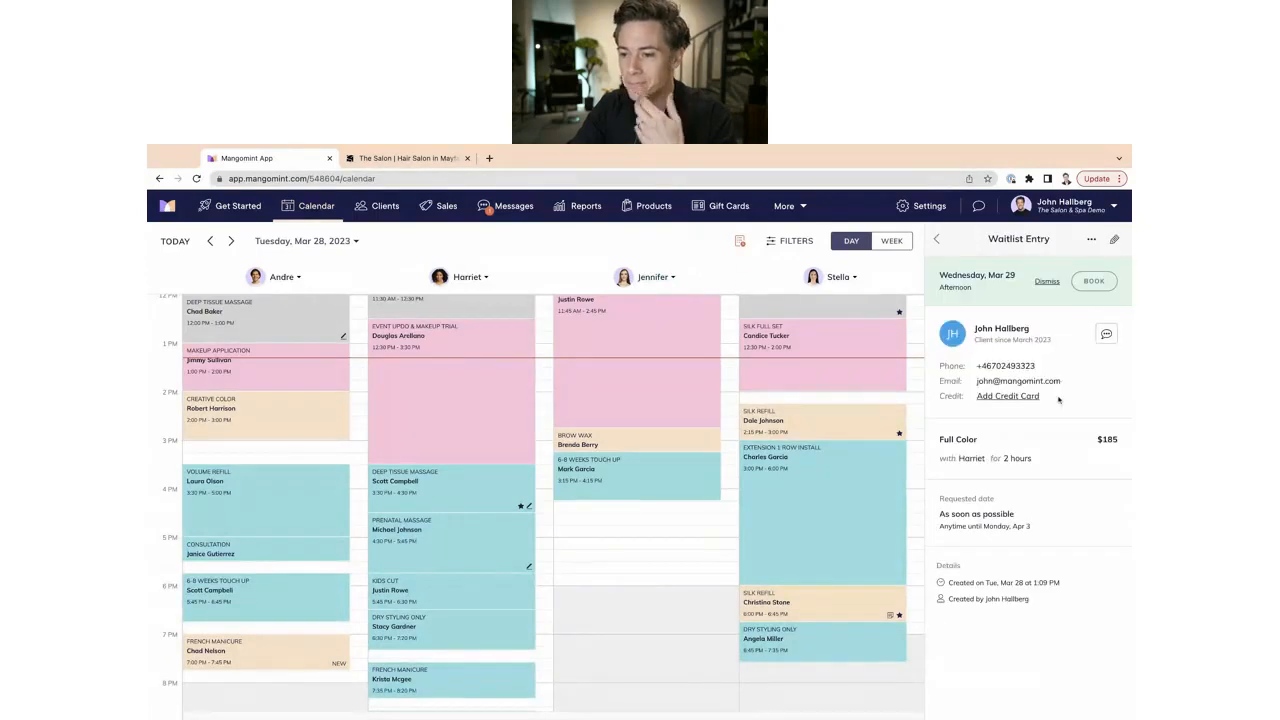
click(1088, 283)
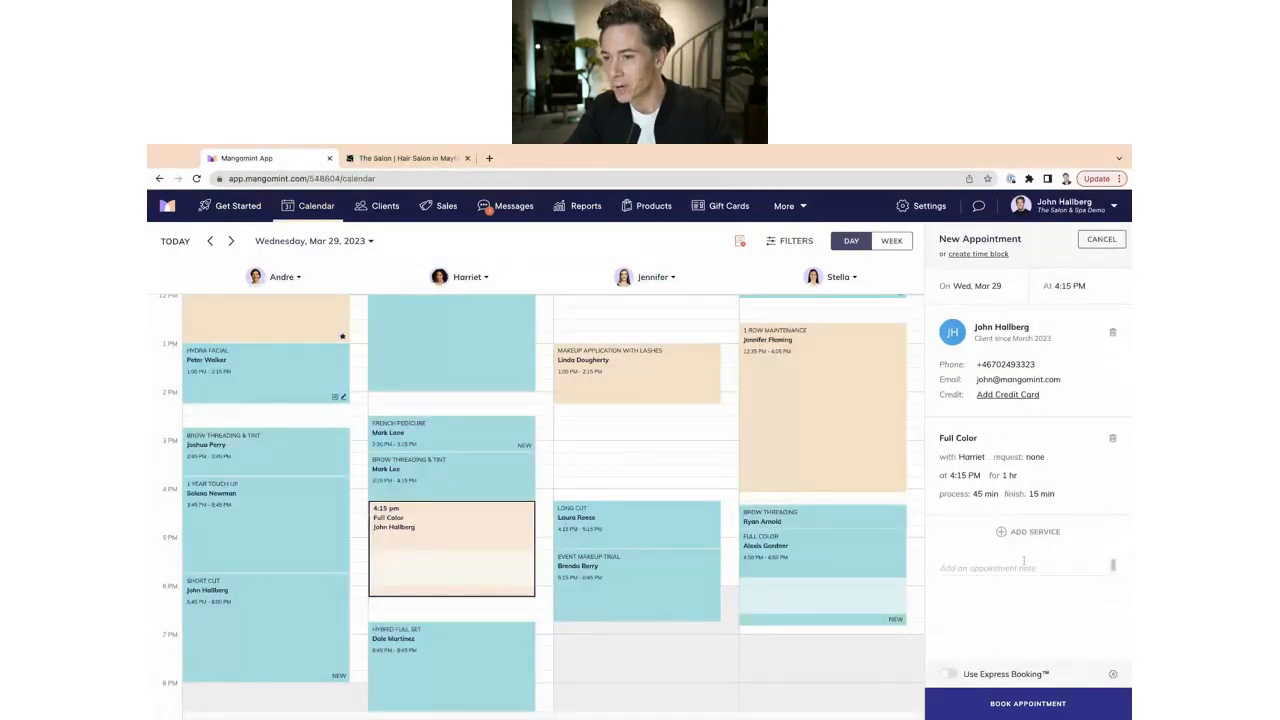
click(1043, 705)
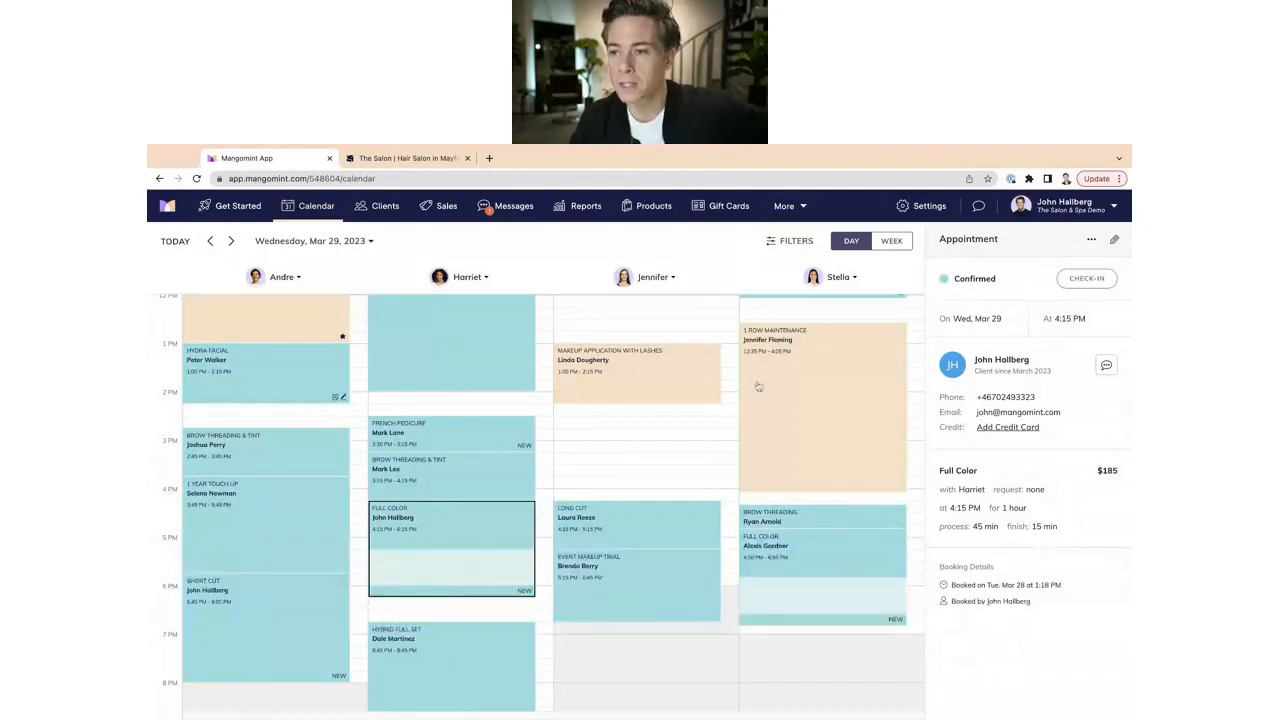
Confirm one waitlist entry remains (1 service with Andre), then close the waitlist.
click(700, 440)
click(1036, 511)
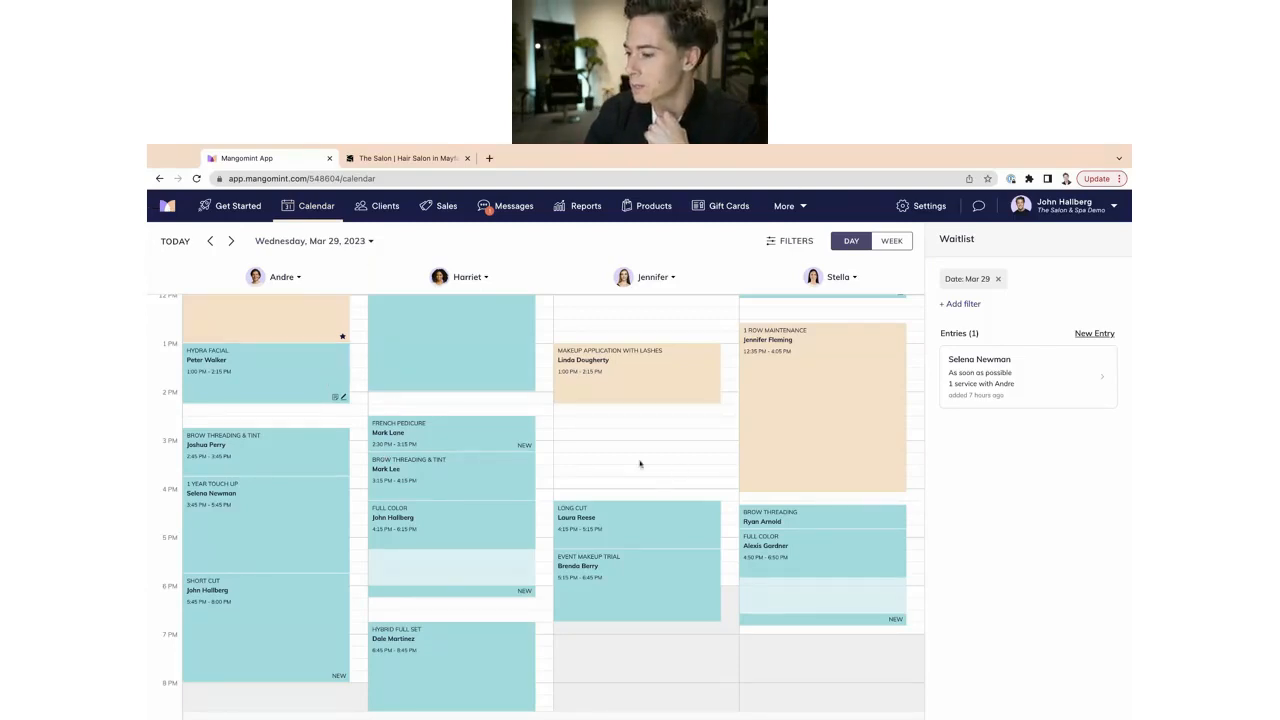
click(688, 465)
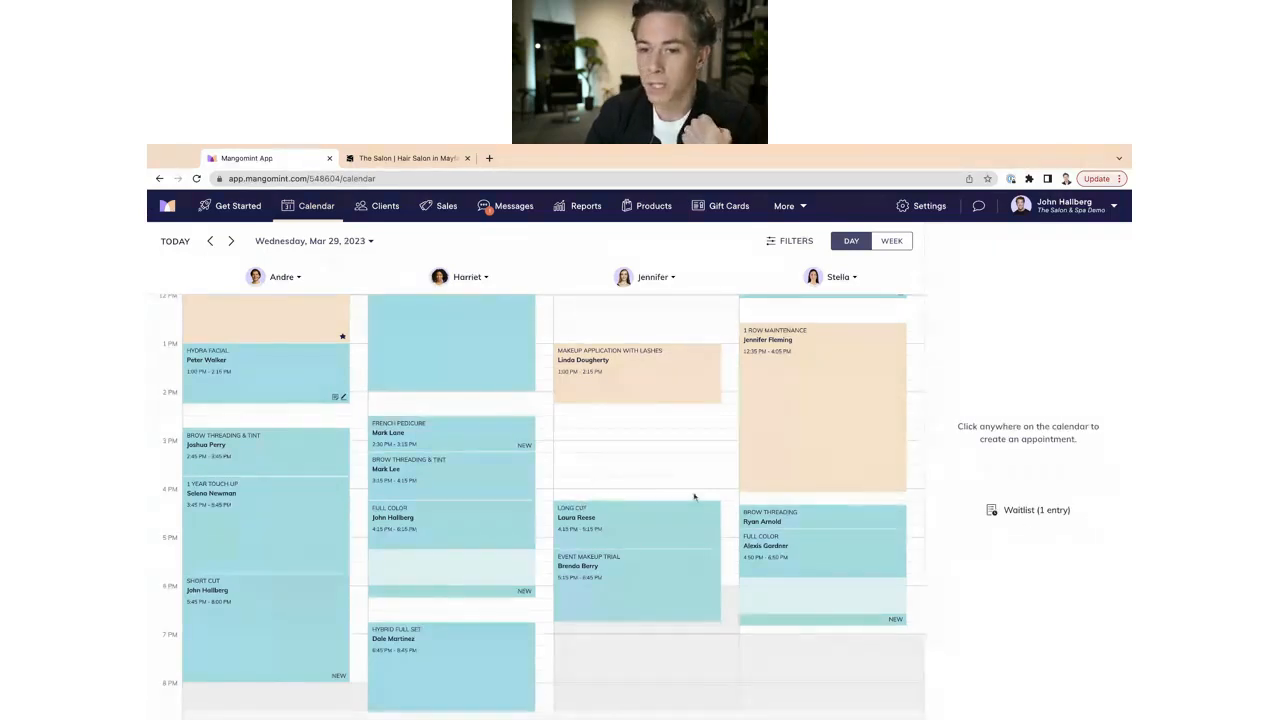
scroll(694, 496, down, 1)
scroll(694, 496, down, 2)
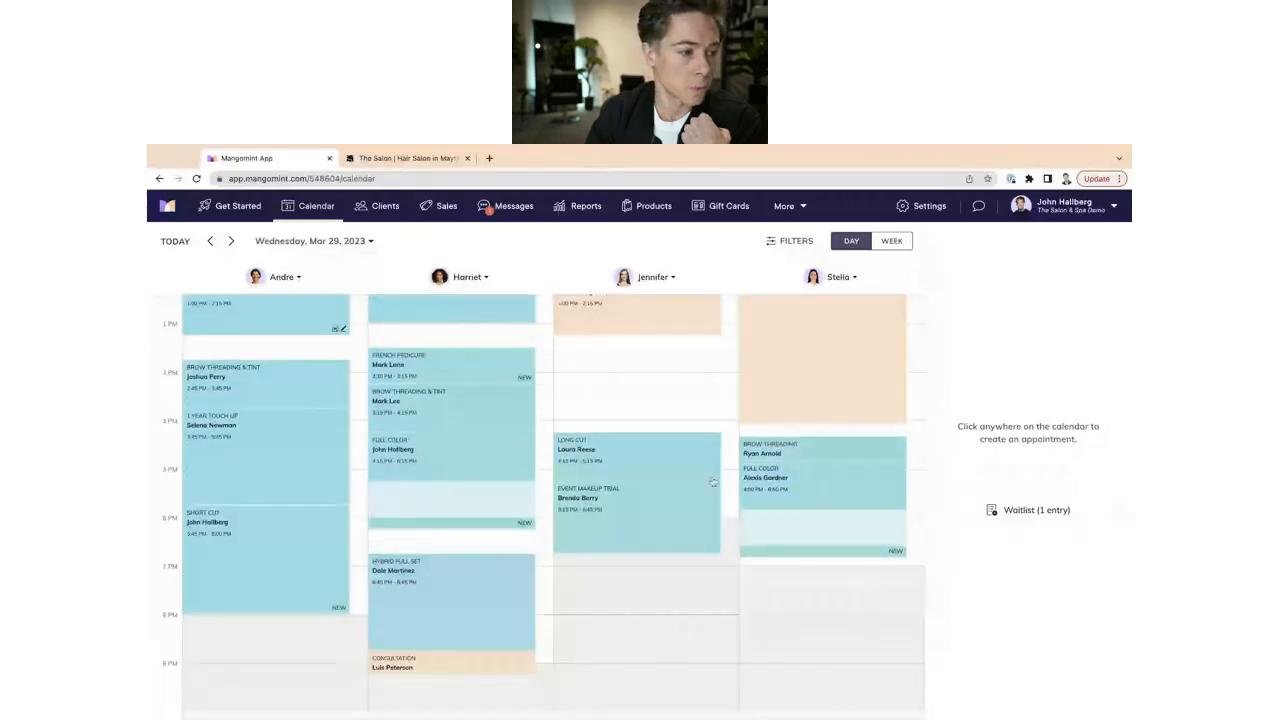
scroll(500, 418, up, 1)
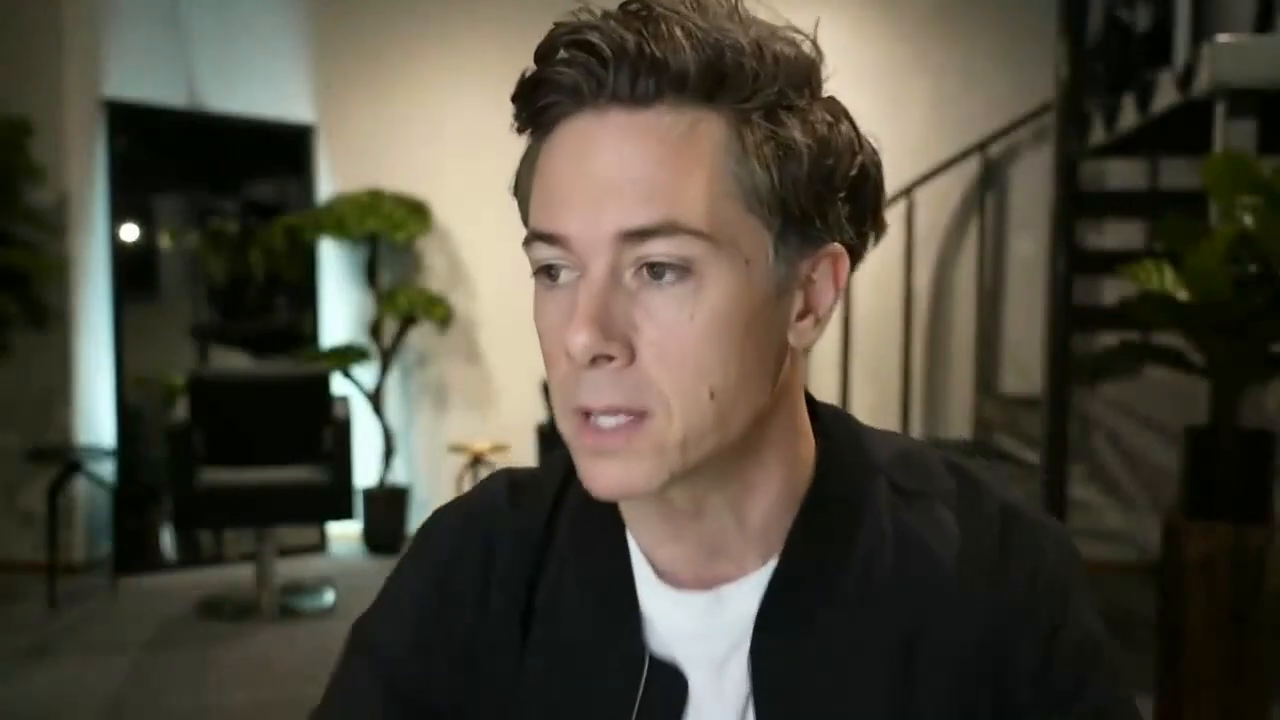